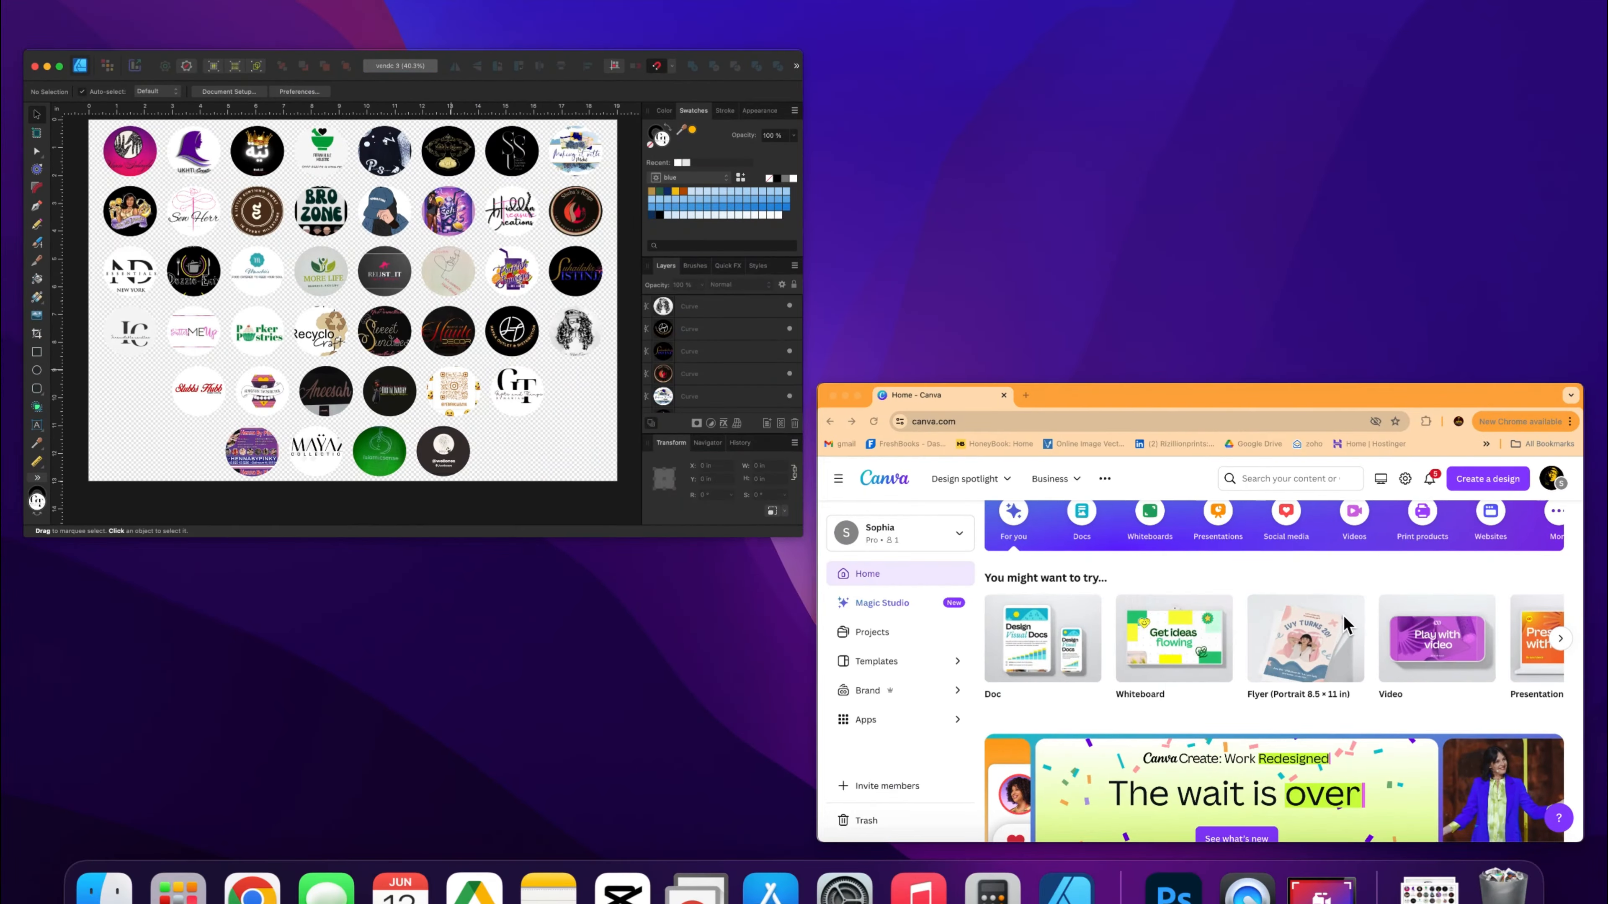
Step: Open the Black and Gold Birthday Party flyer in Canva and examine its grid of round vendor logos
scroll(725, 630, down, 15)
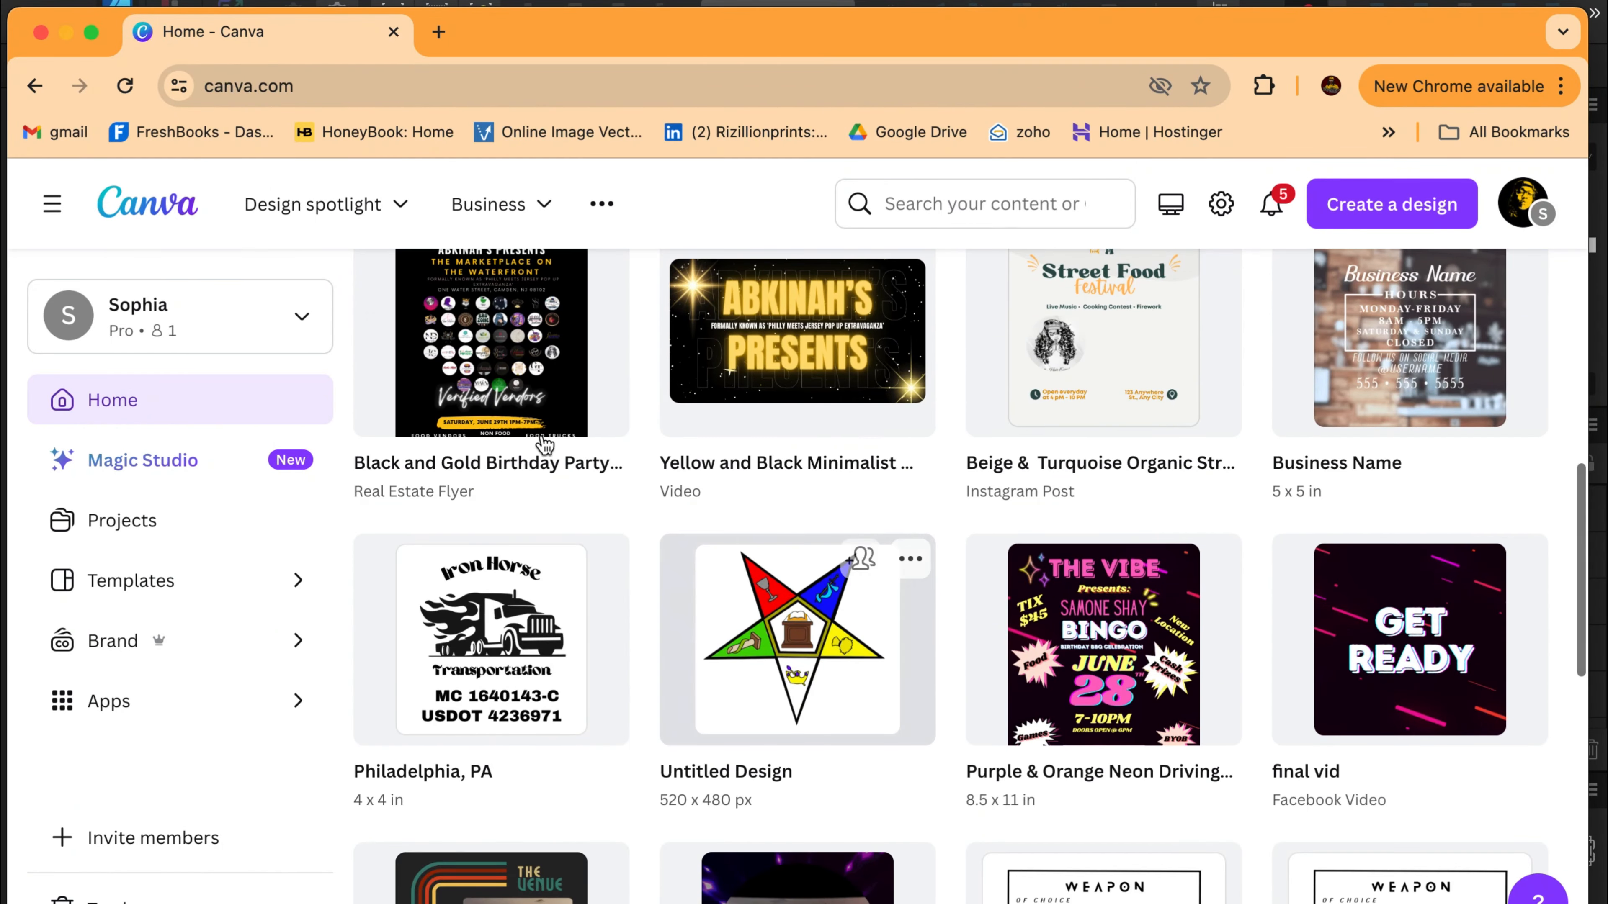
click(519, 381)
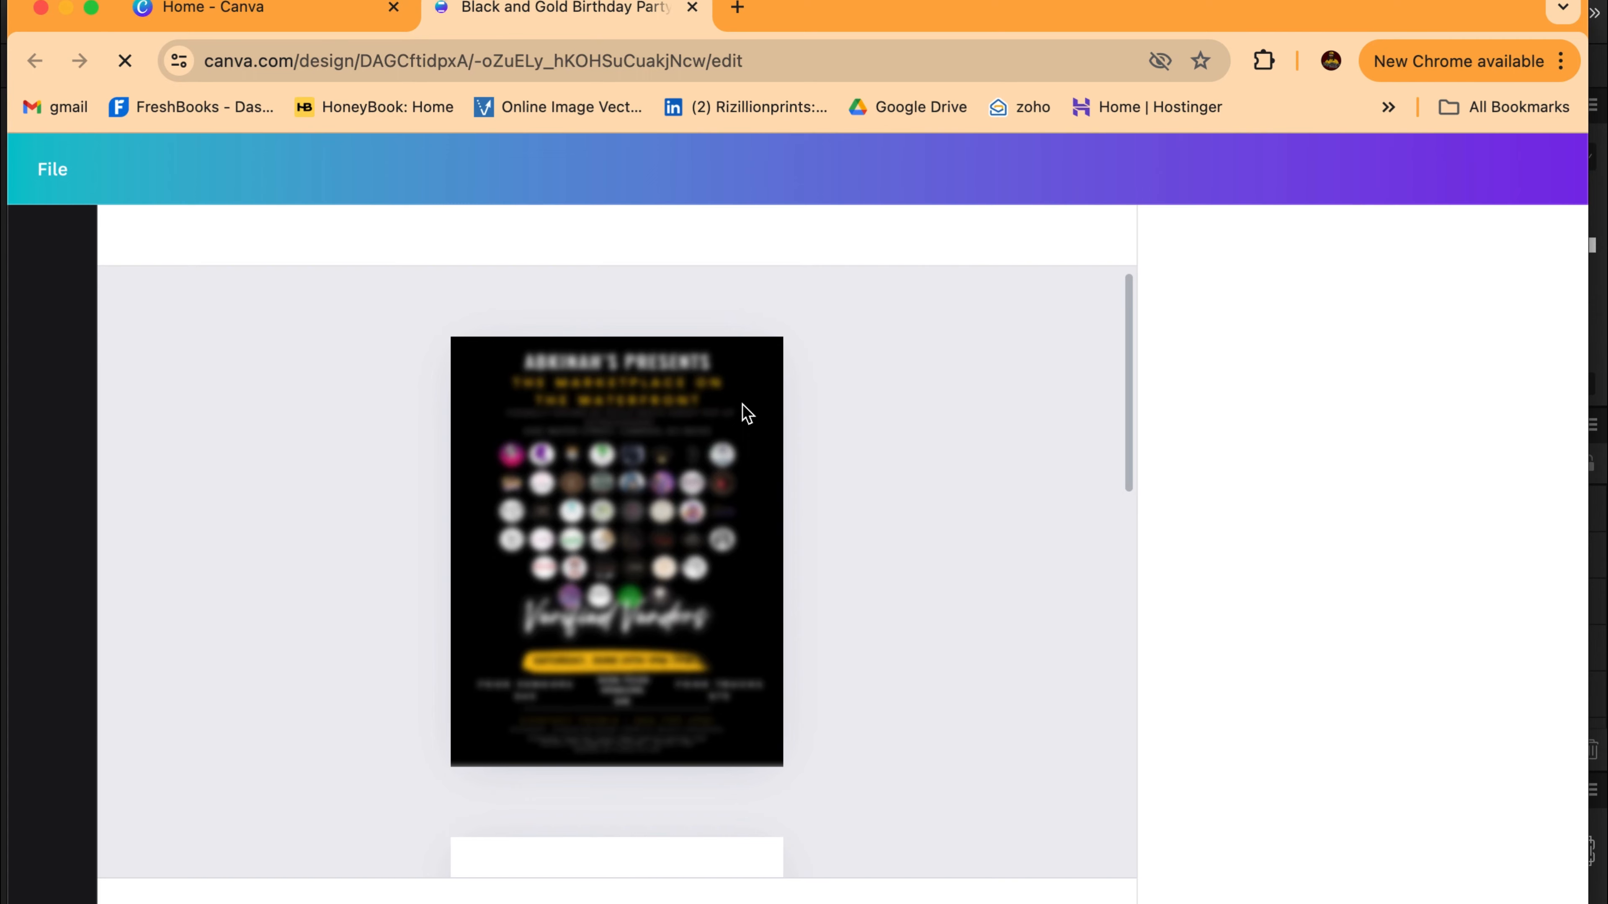
click(755, 380)
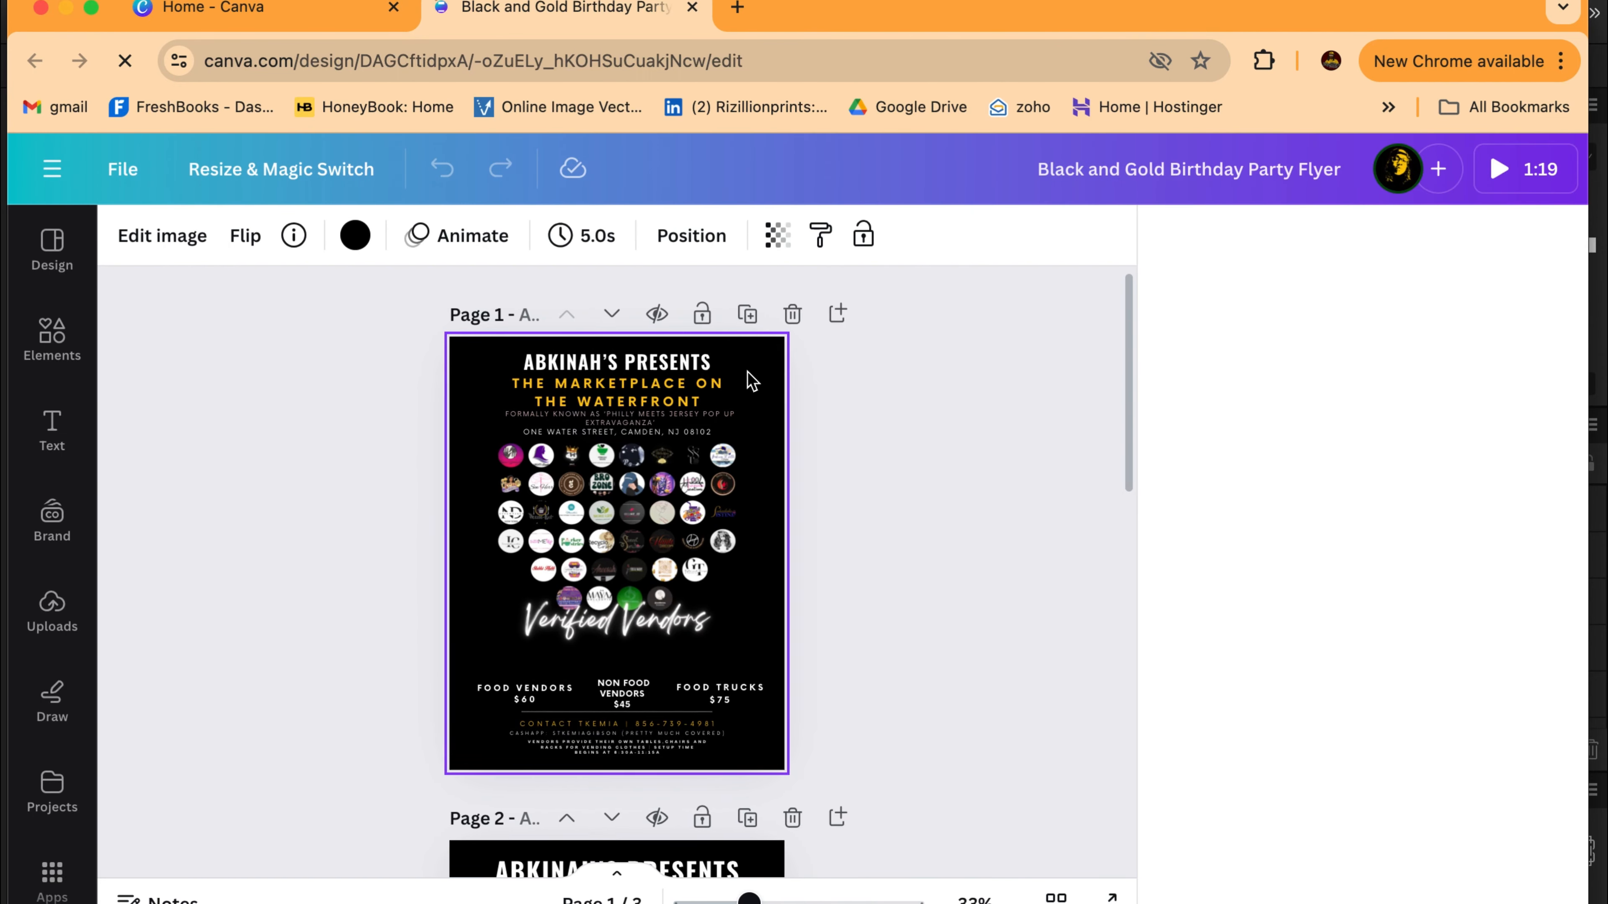
scroll(748, 372, up, 4)
scroll(749, 372, down, 2)
scroll(748, 381, down, 3)
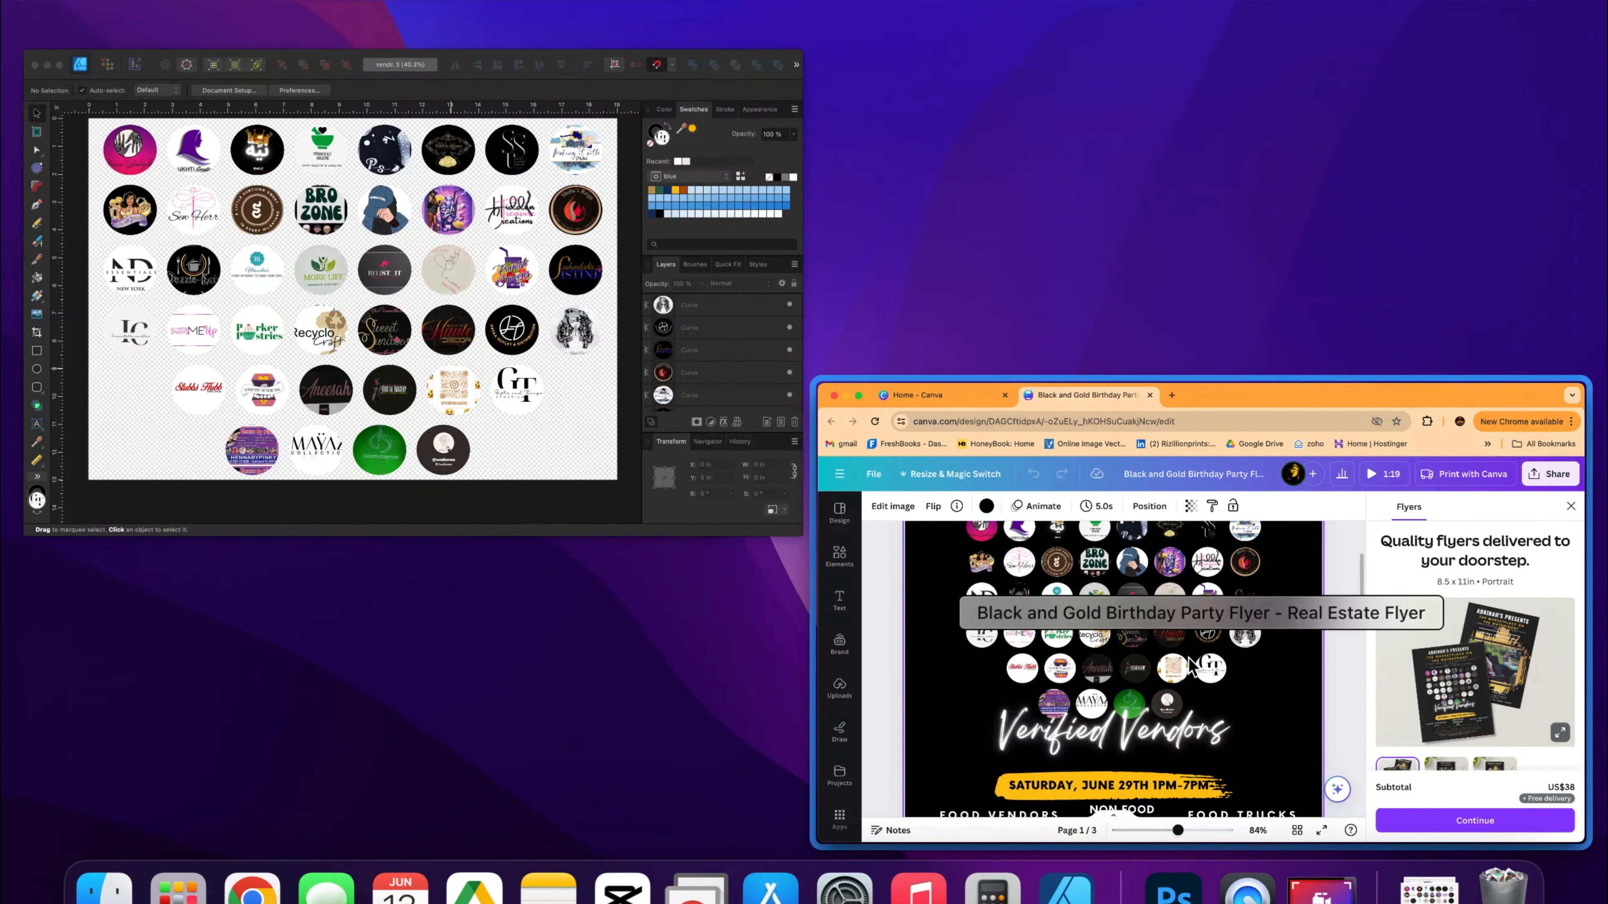
click(1179, 738)
scroll(1145, 704, up, 3)
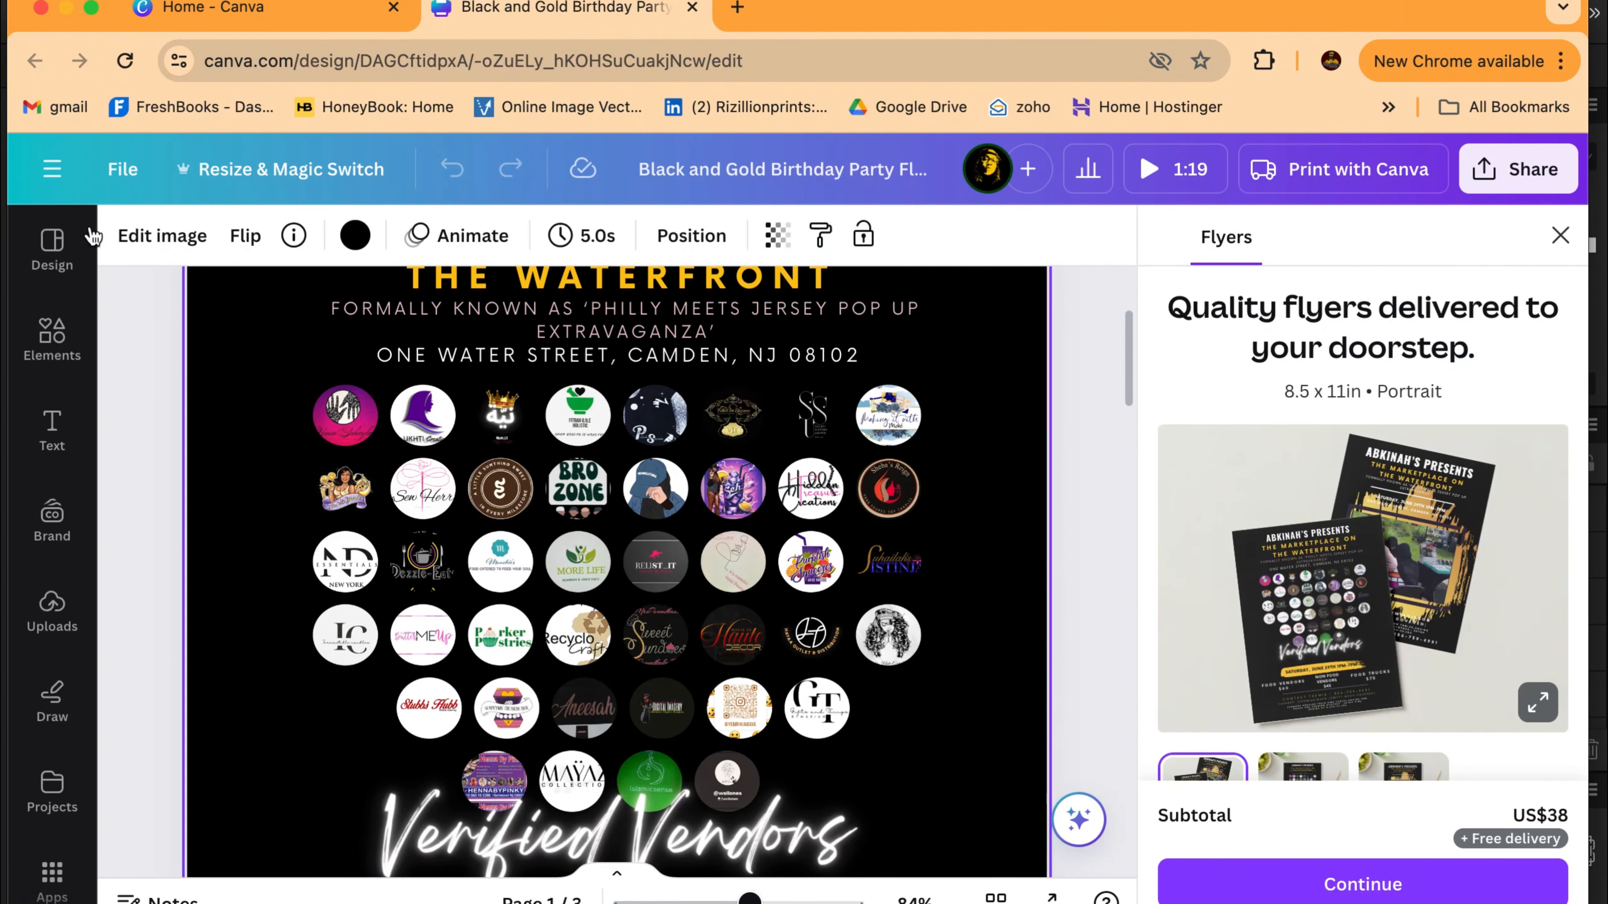
Step: Open the Yellow and Black Minimalist video design, preview it in full, and close the preview
click(219, 9)
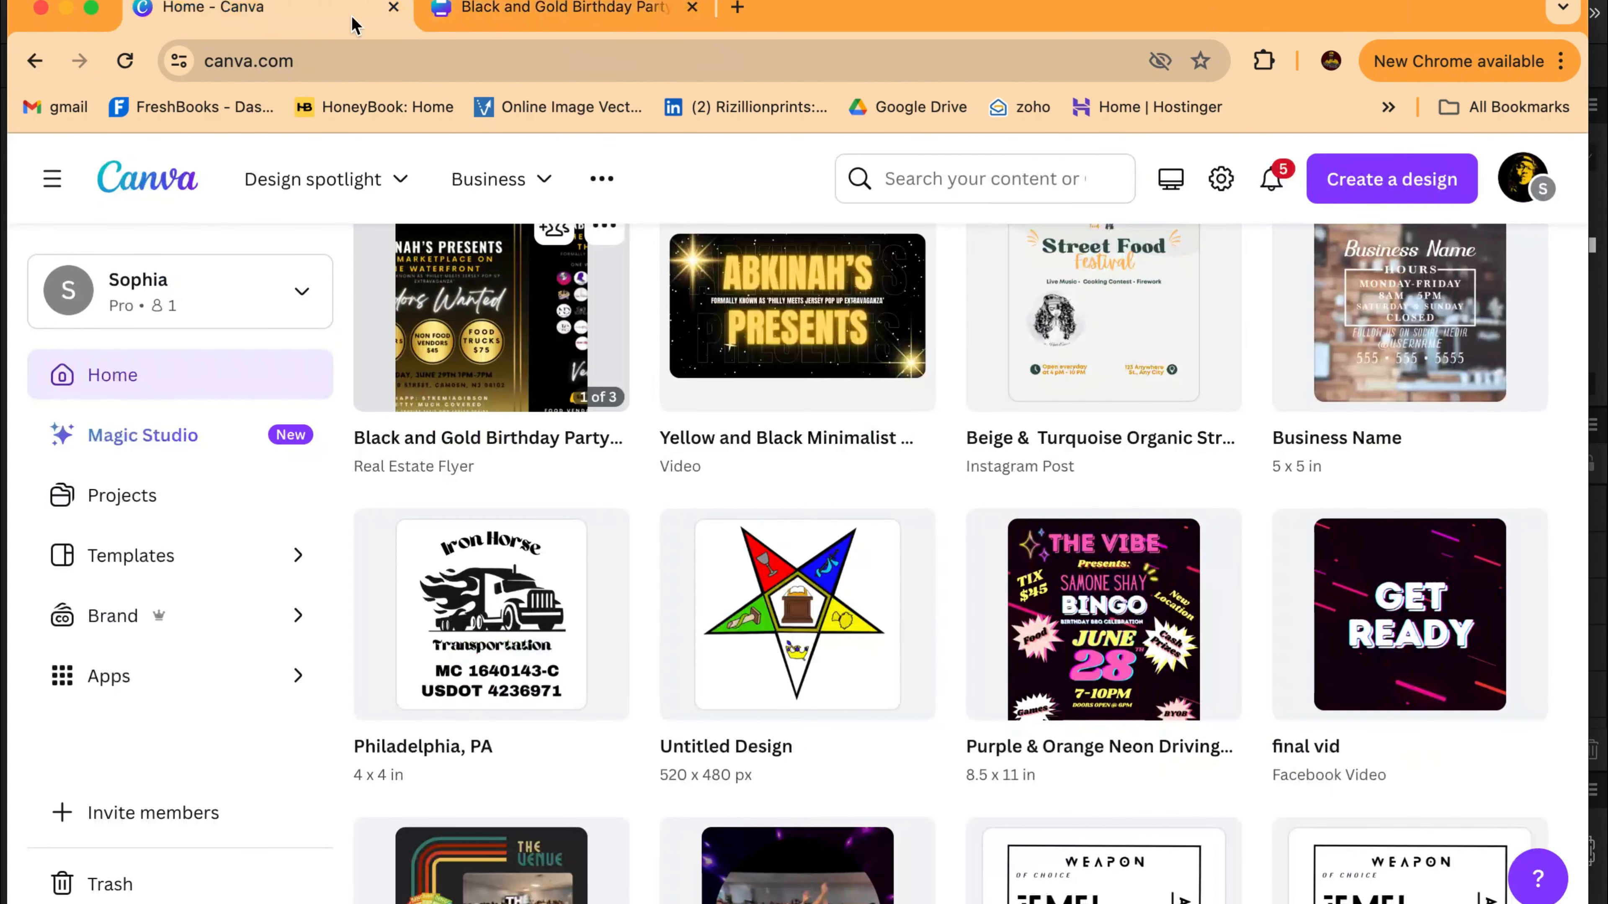
click(752, 309)
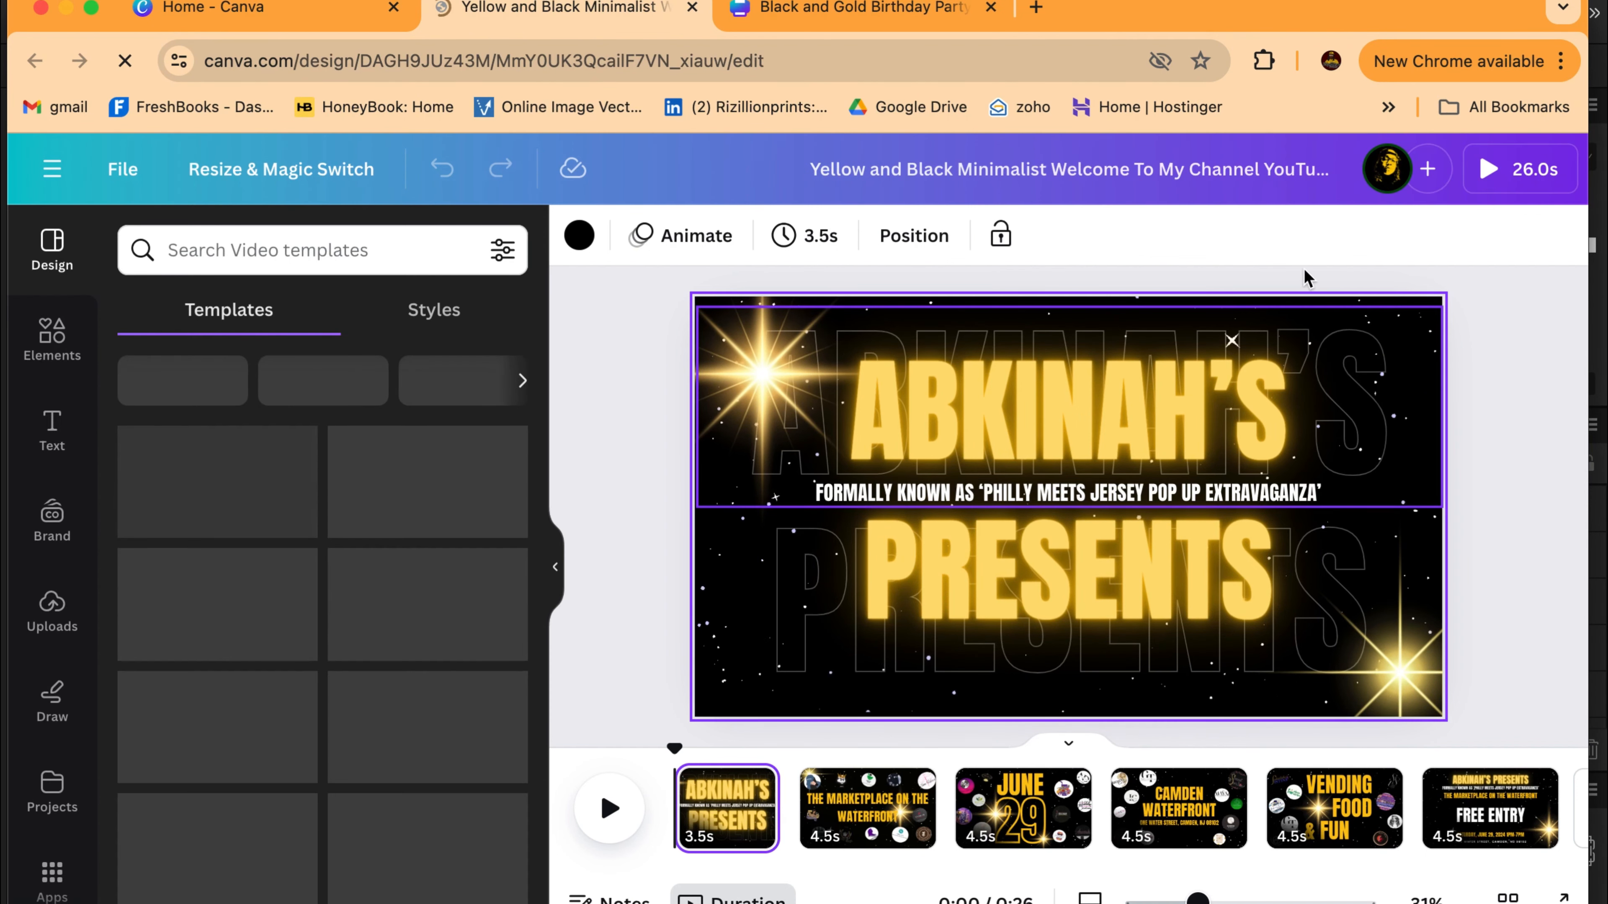
click(1523, 176)
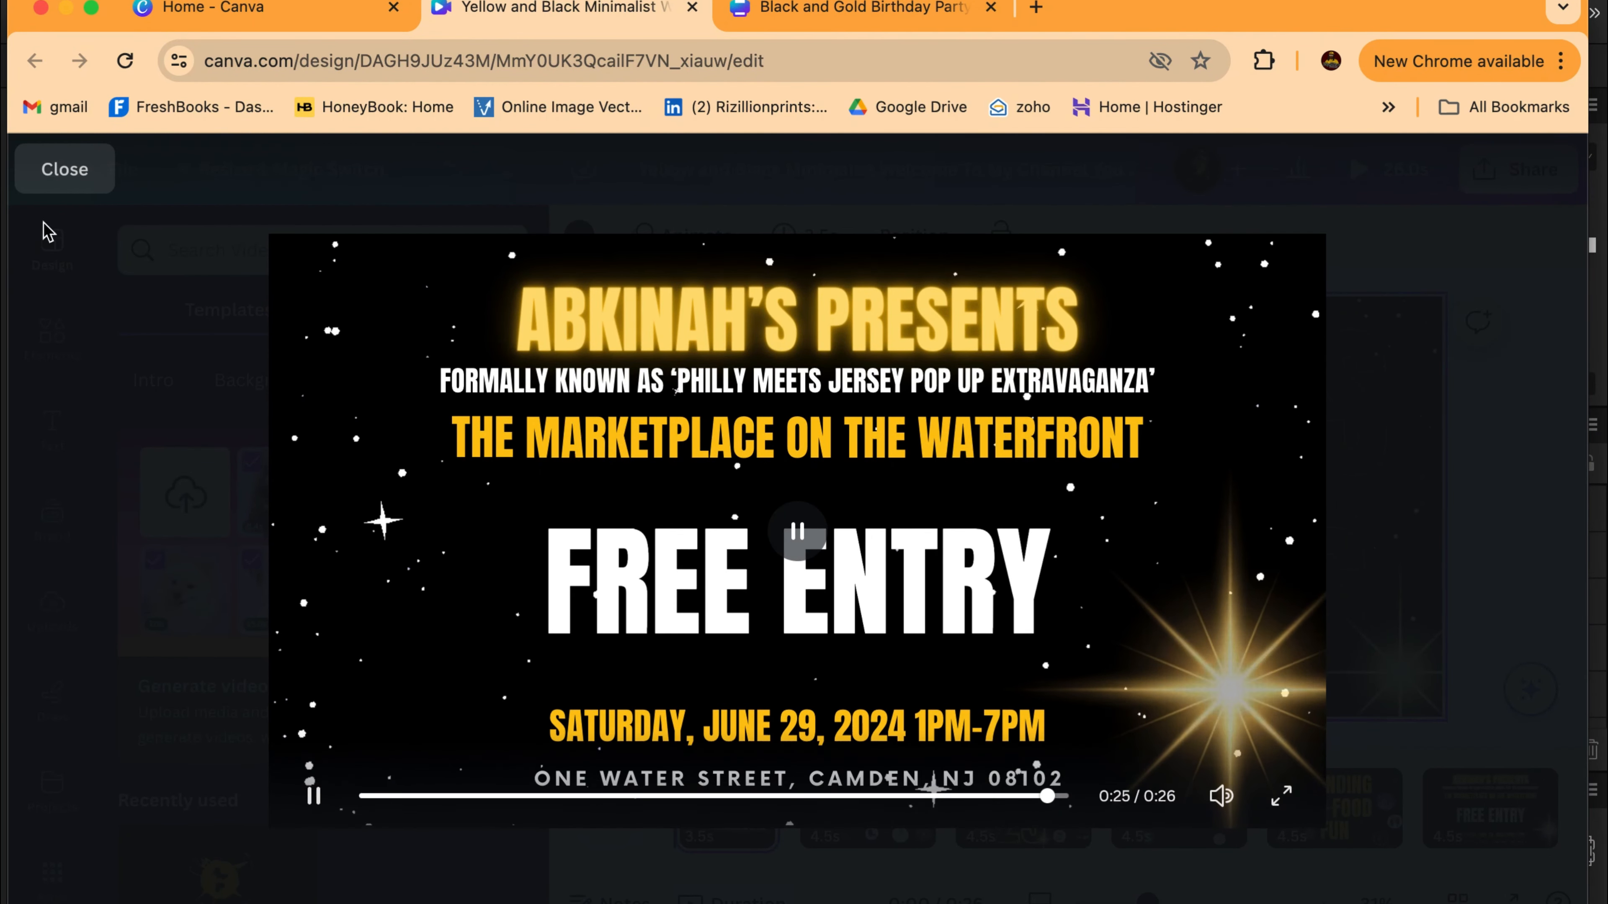
click(64, 169)
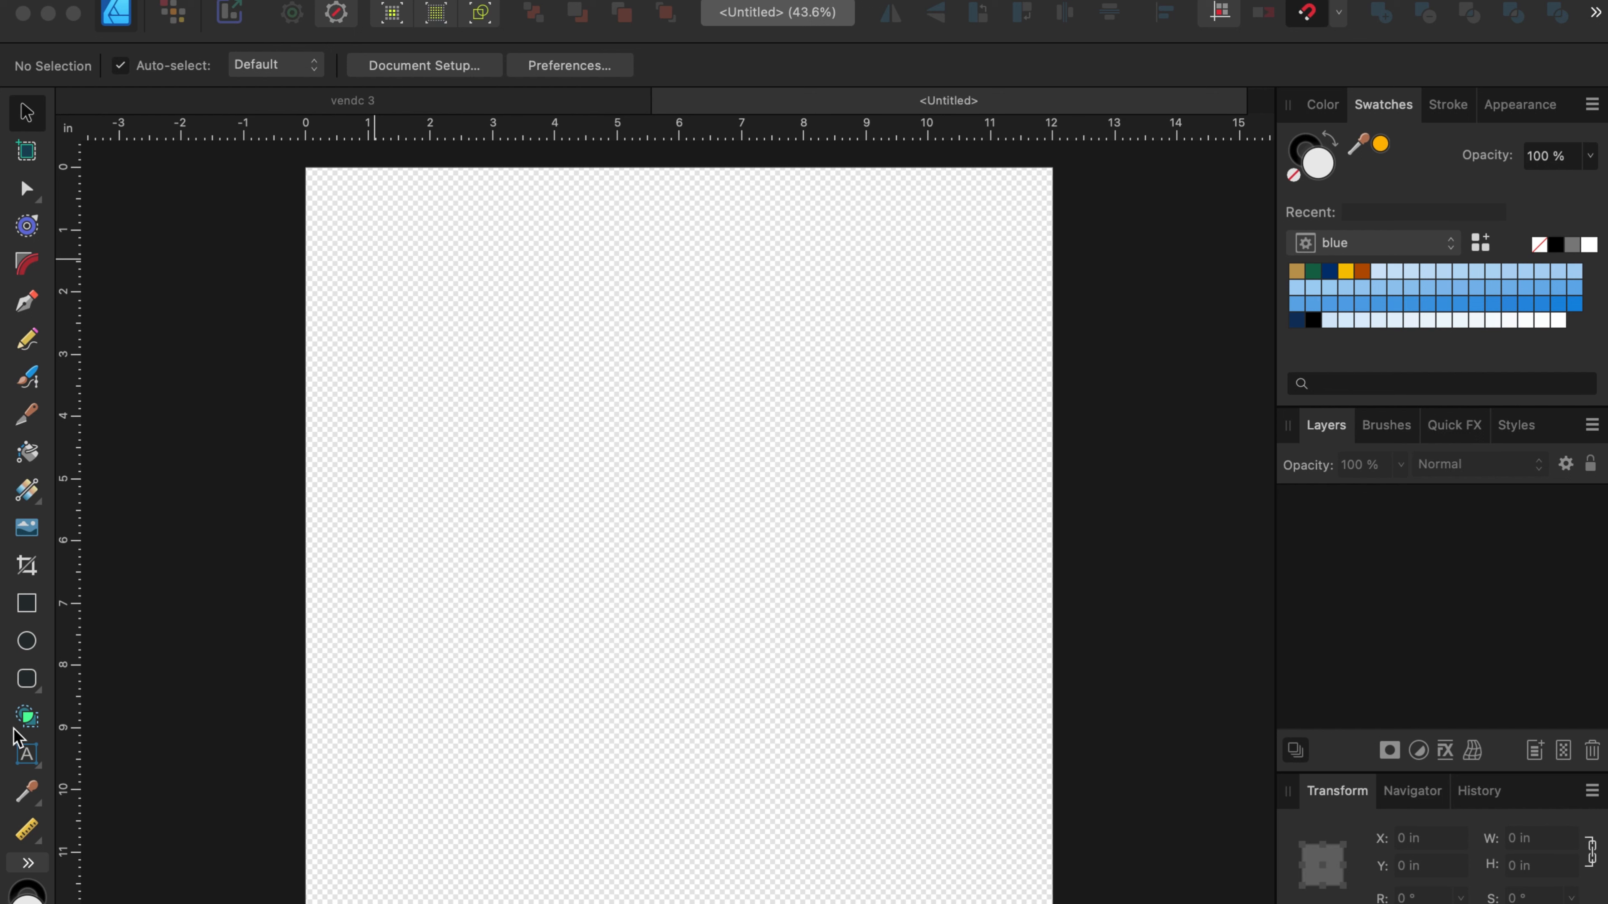
Step: In Affinity Designer, draw a rounded rectangle about 3.76 × 3.98 in near the page's upper left and fill it red
click(33, 689)
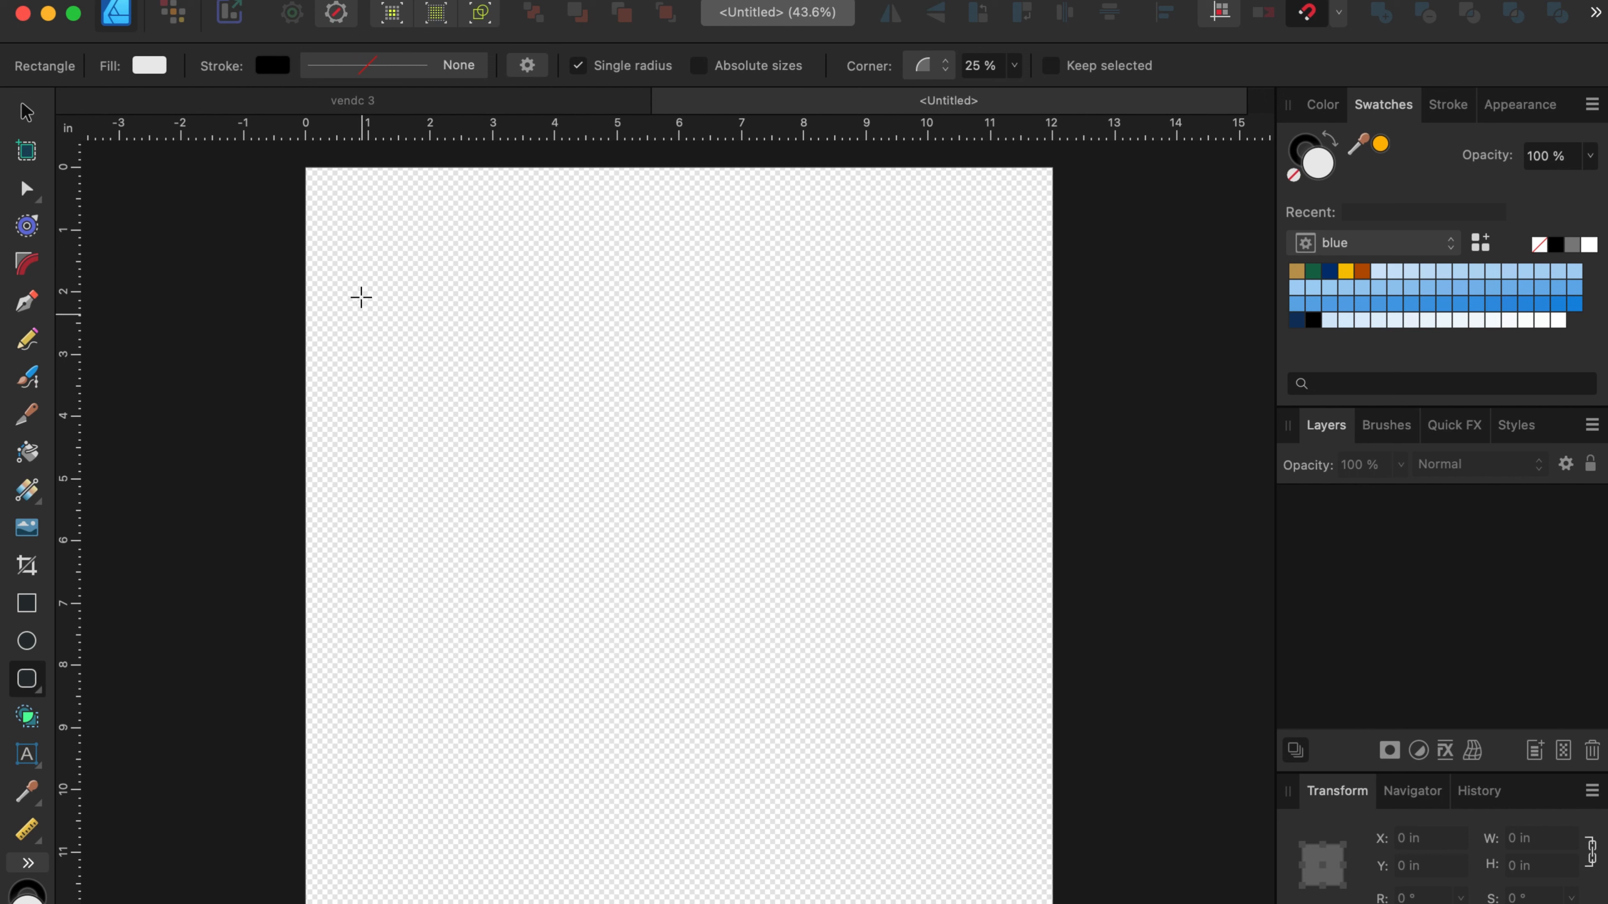
drag(333, 229, 567, 475)
click(413, 295)
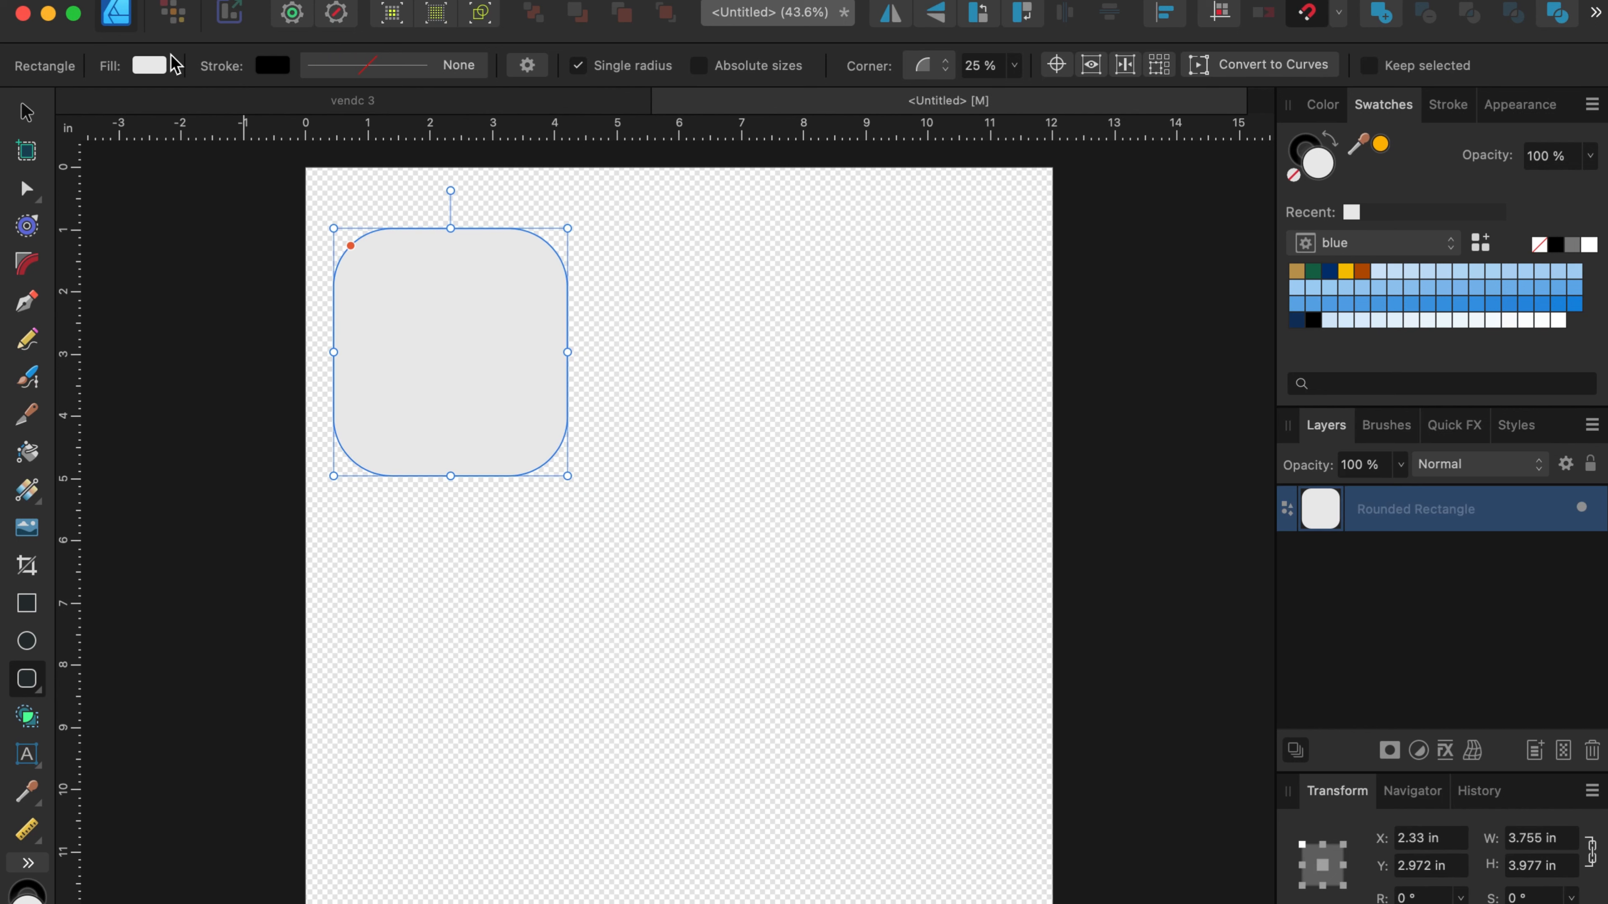
click(151, 65)
click(247, 95)
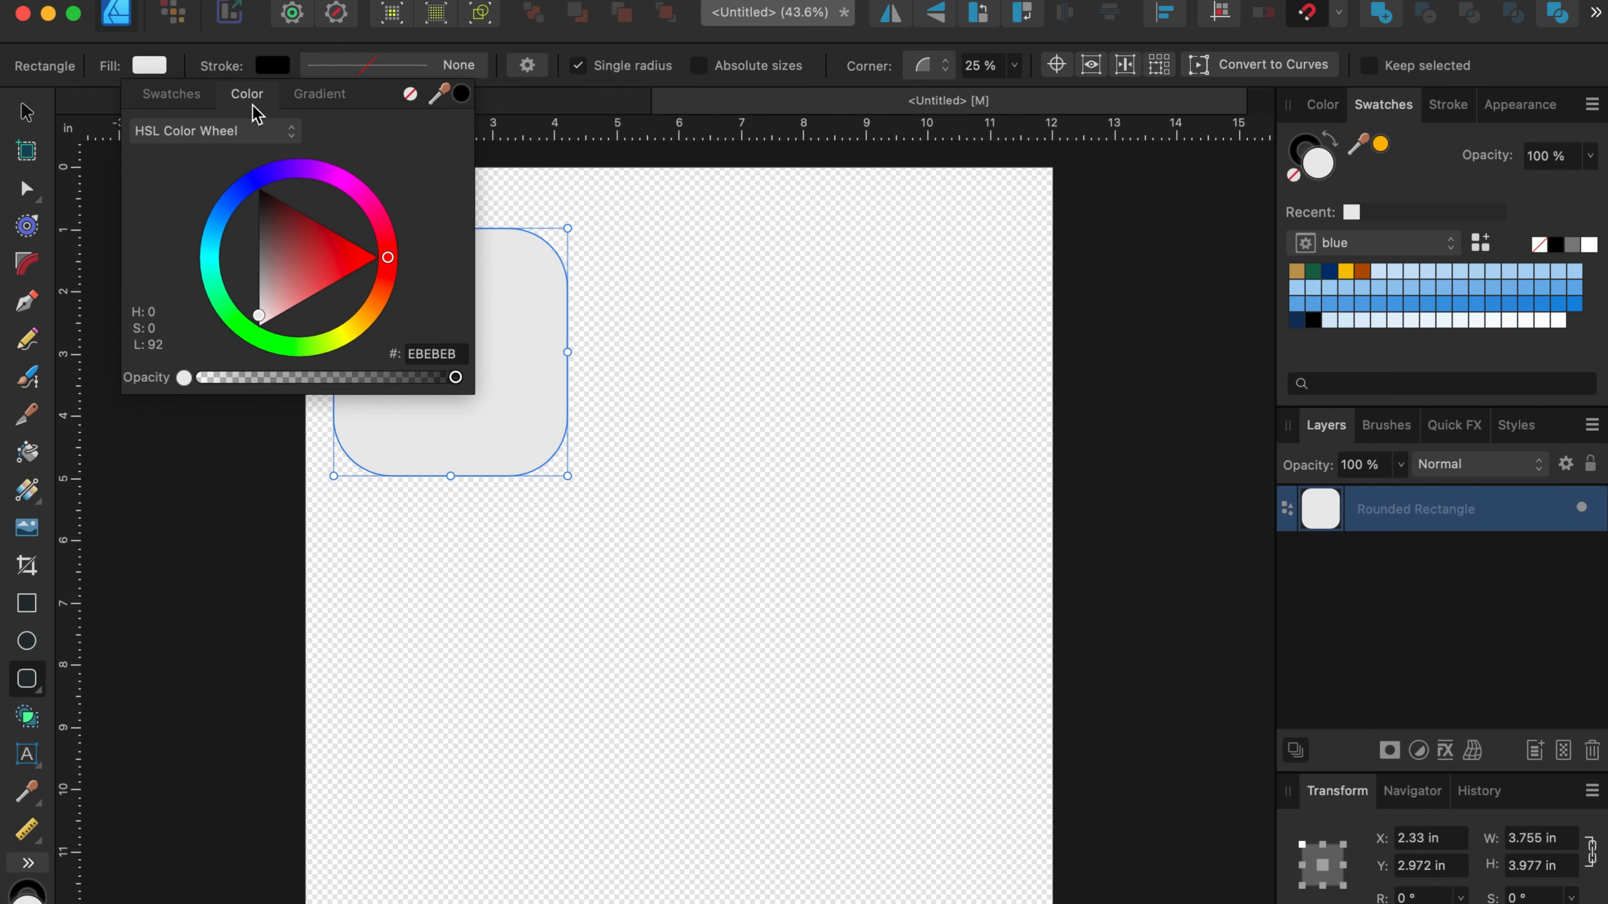
drag(297, 241, 521, 313)
click(667, 240)
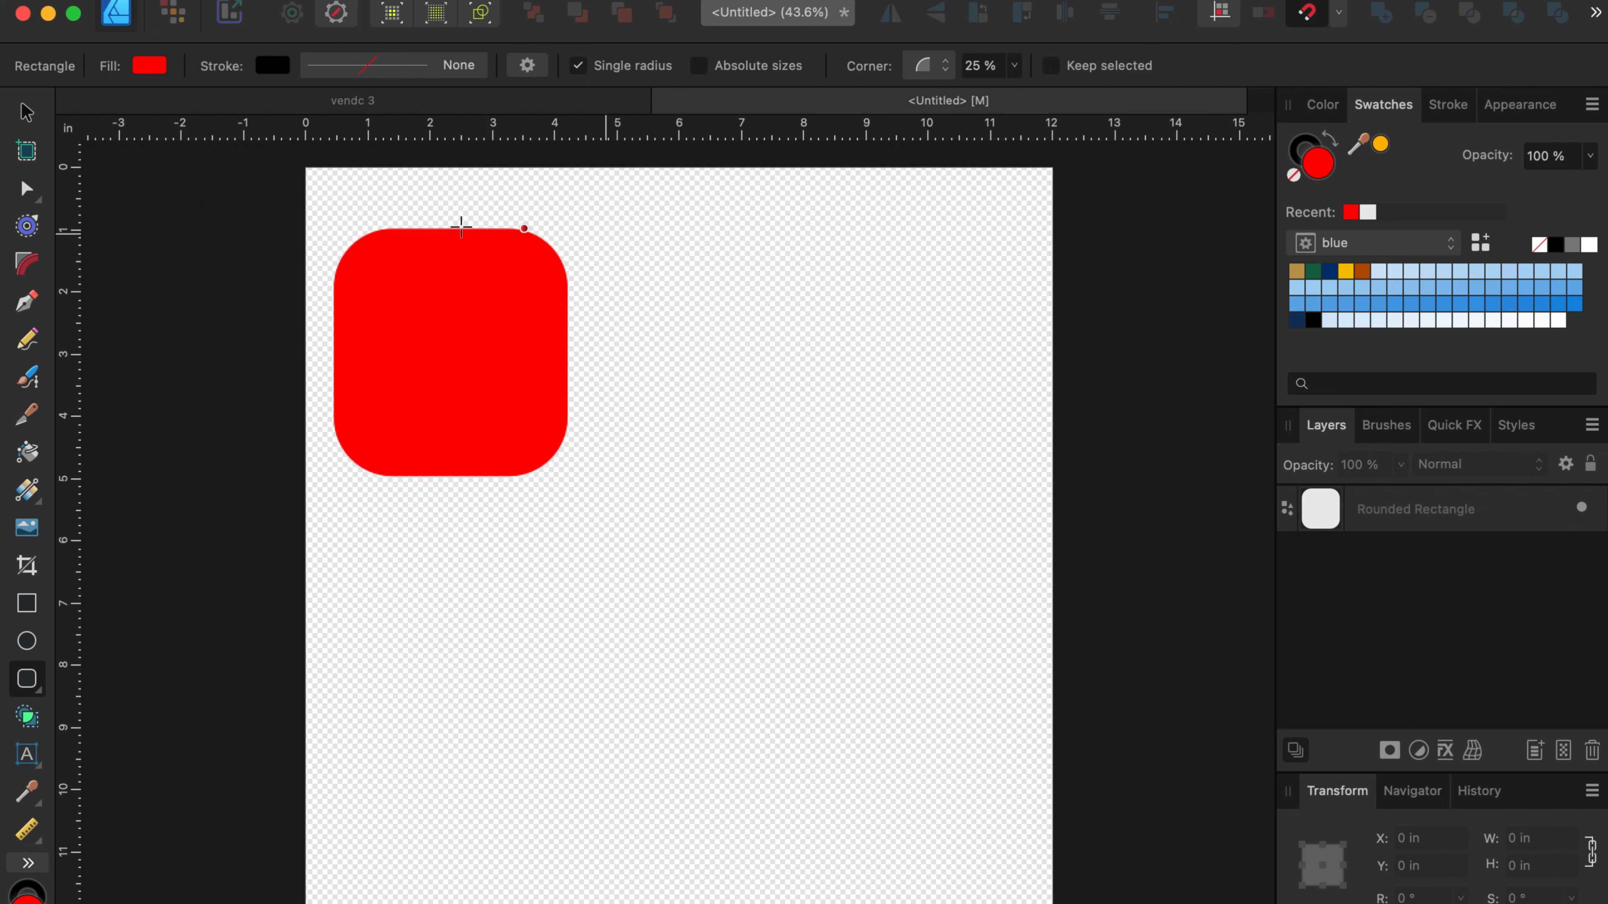
Step: Draw a double star about 4.25 × 3.89 in on the right half of the page and fill it magenta FF00C6
click(39, 688)
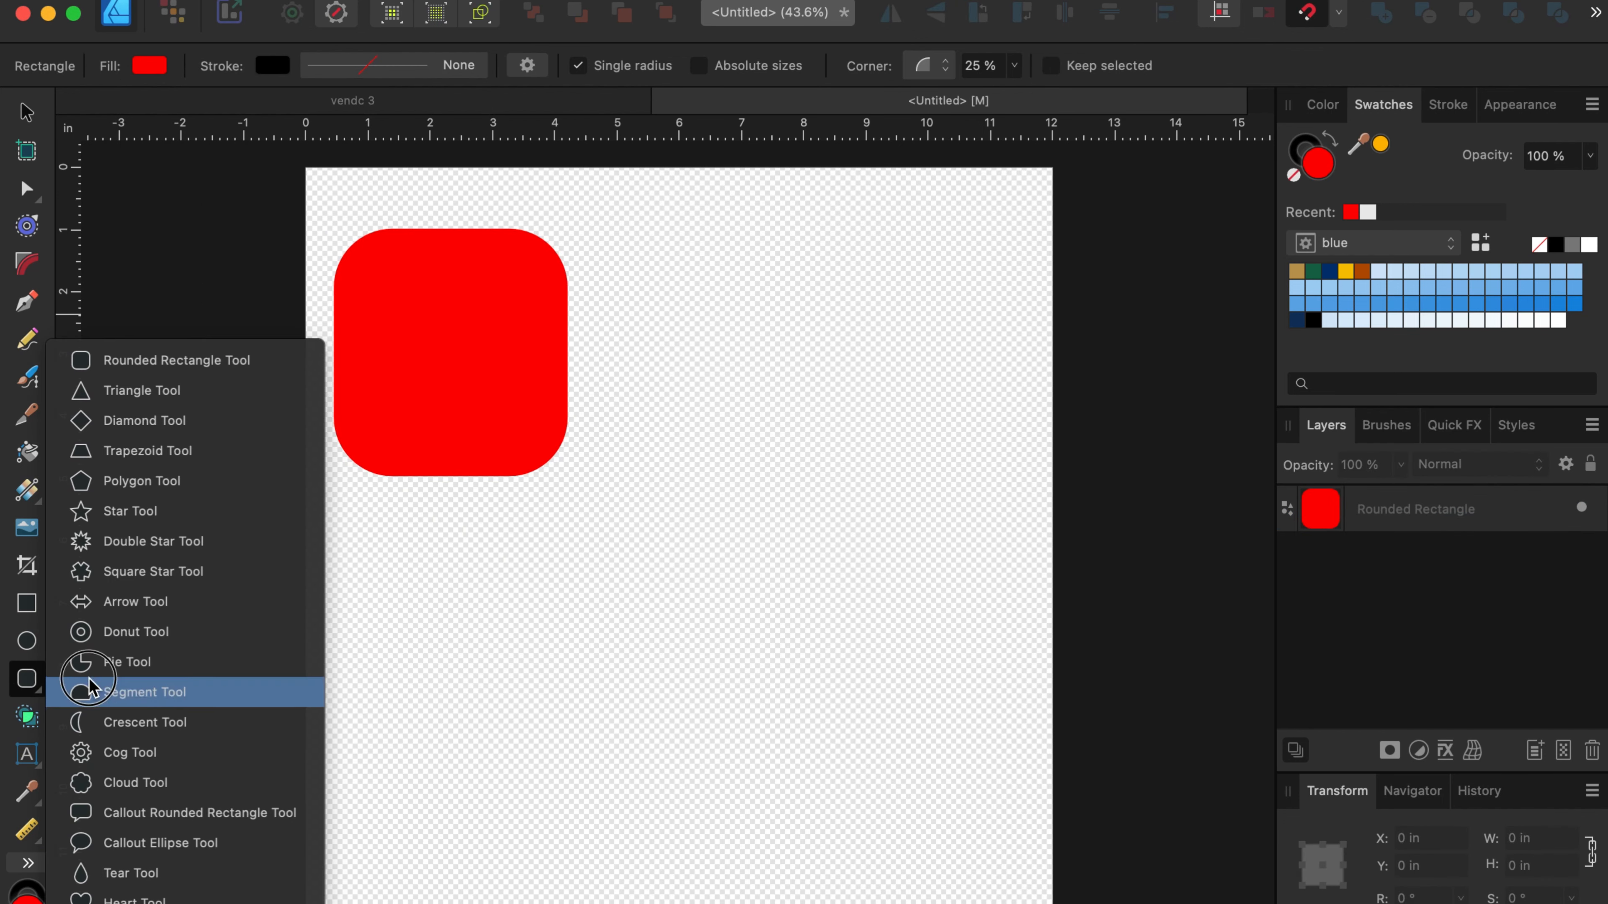
click(172, 542)
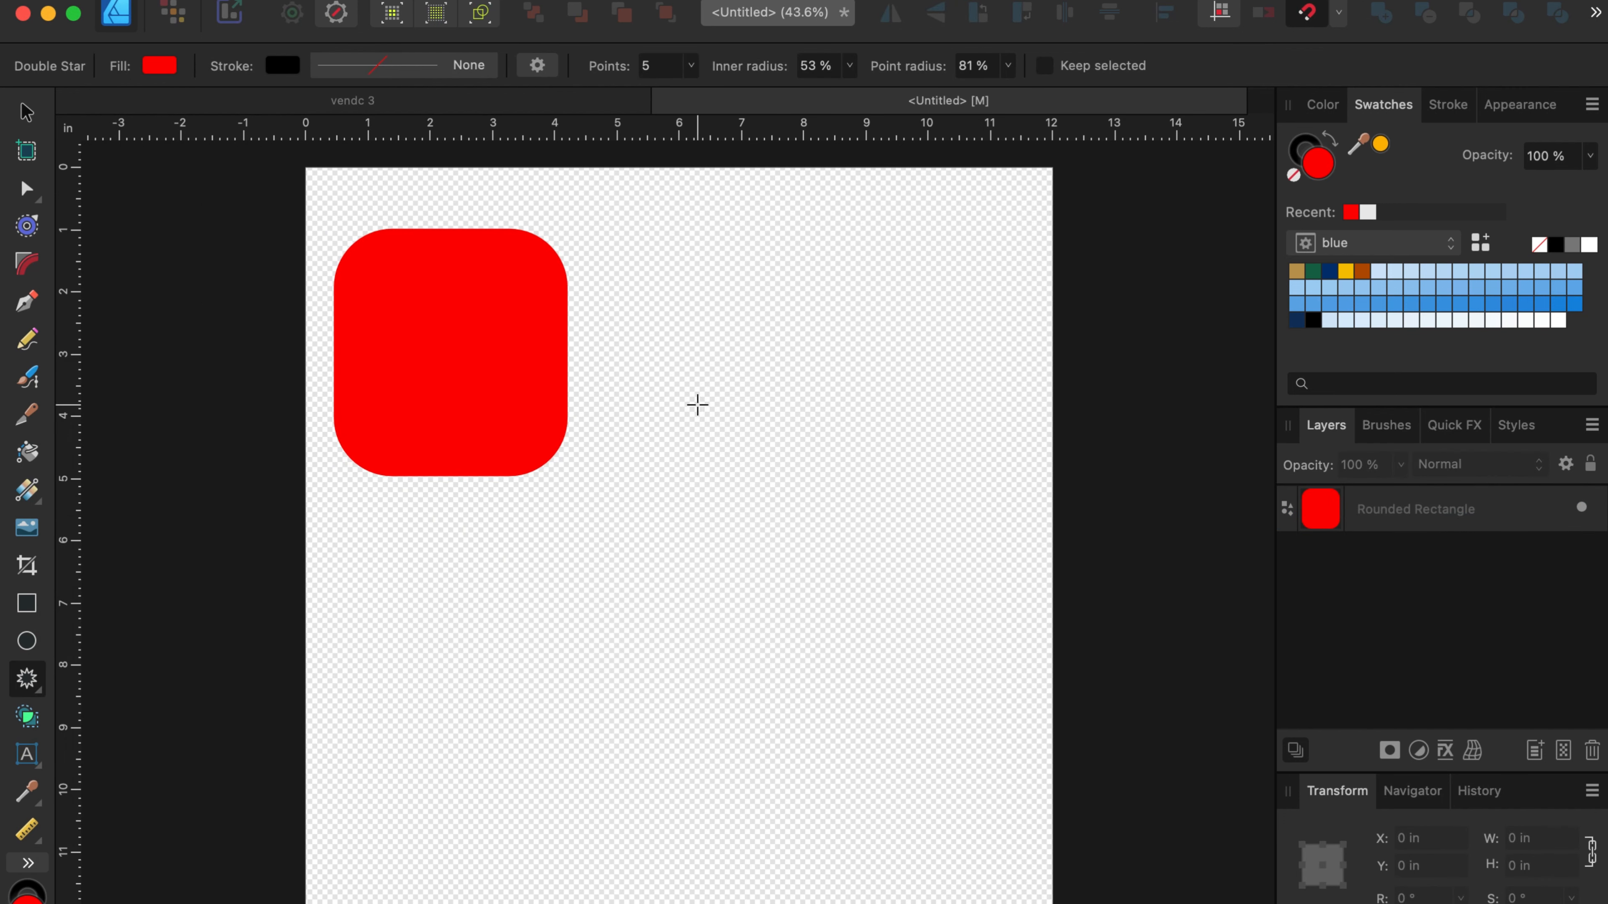
drag(690, 404, 951, 647)
click(161, 66)
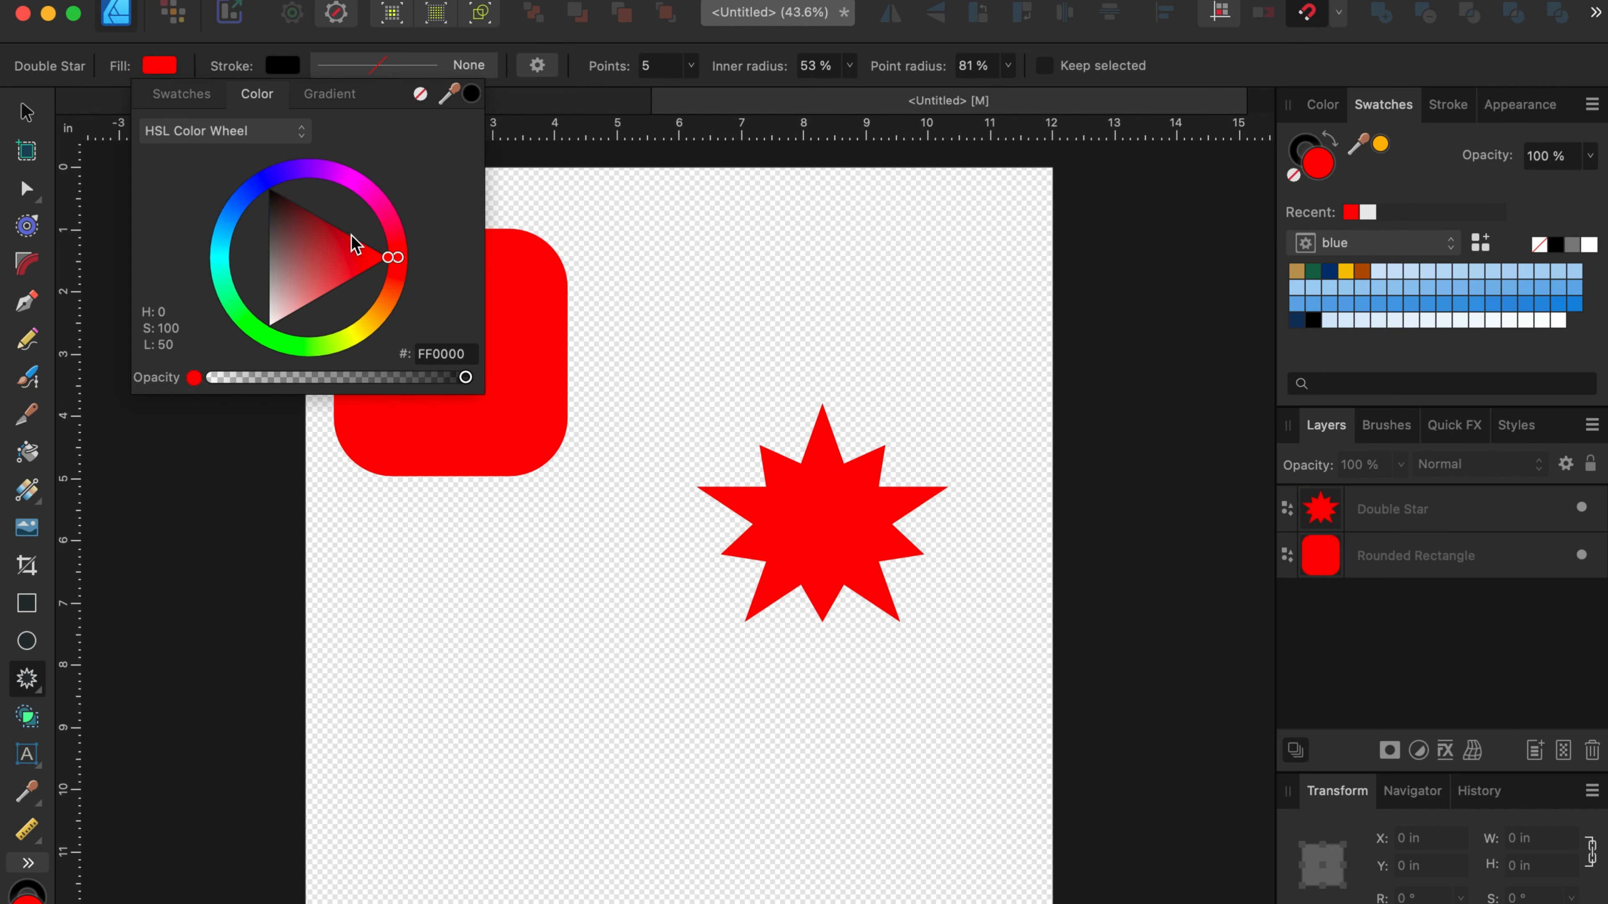
click(372, 191)
click(822, 514)
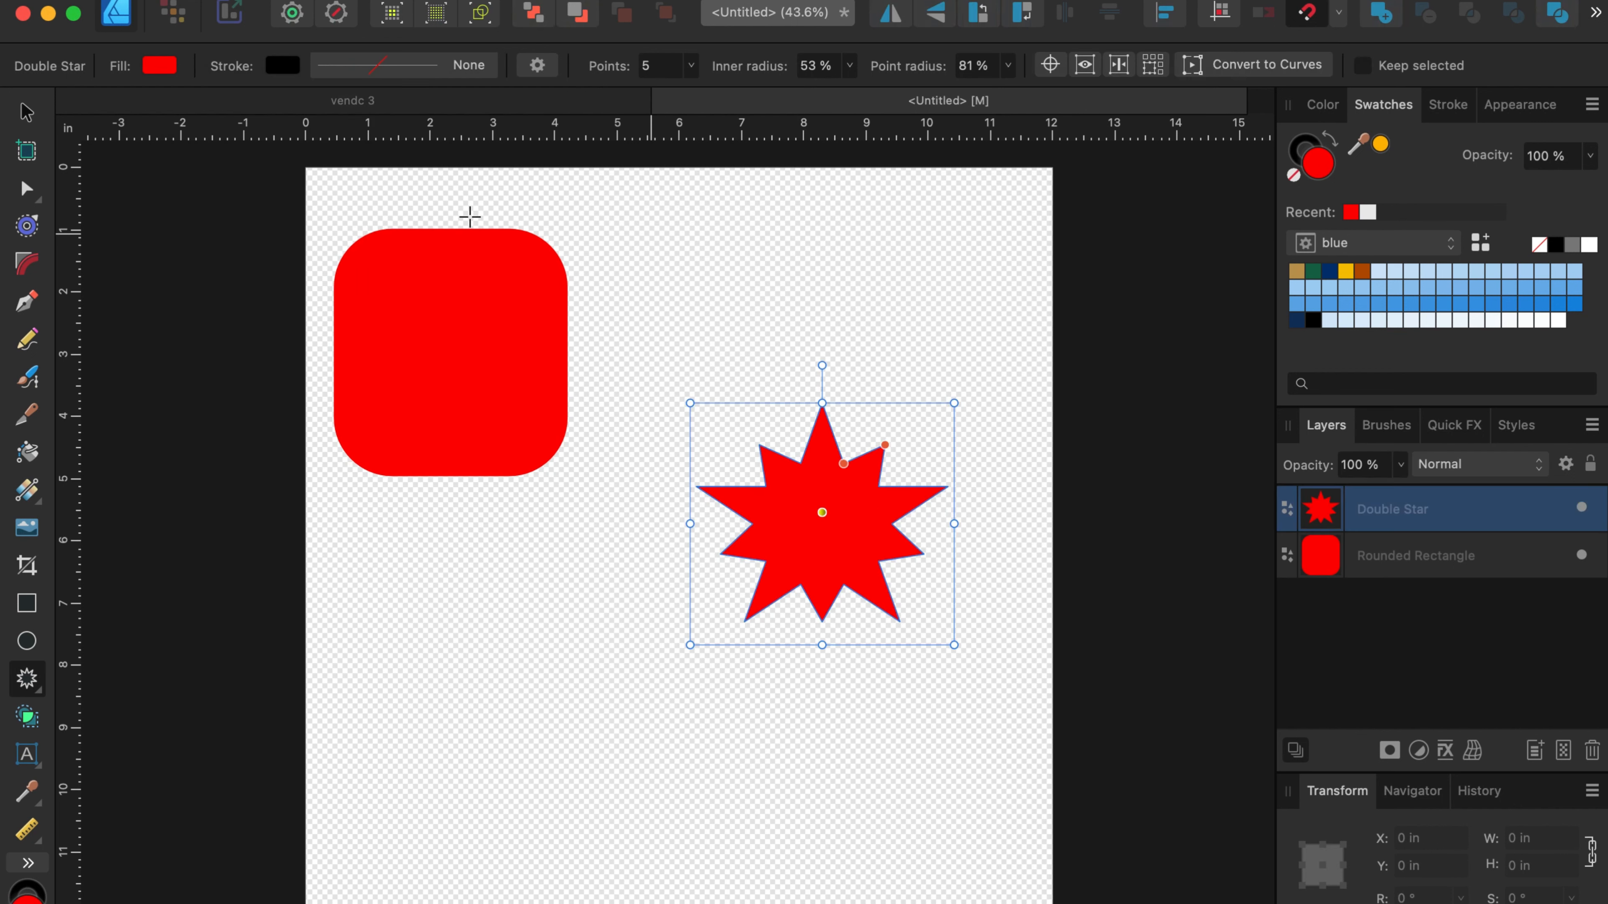
click(159, 65)
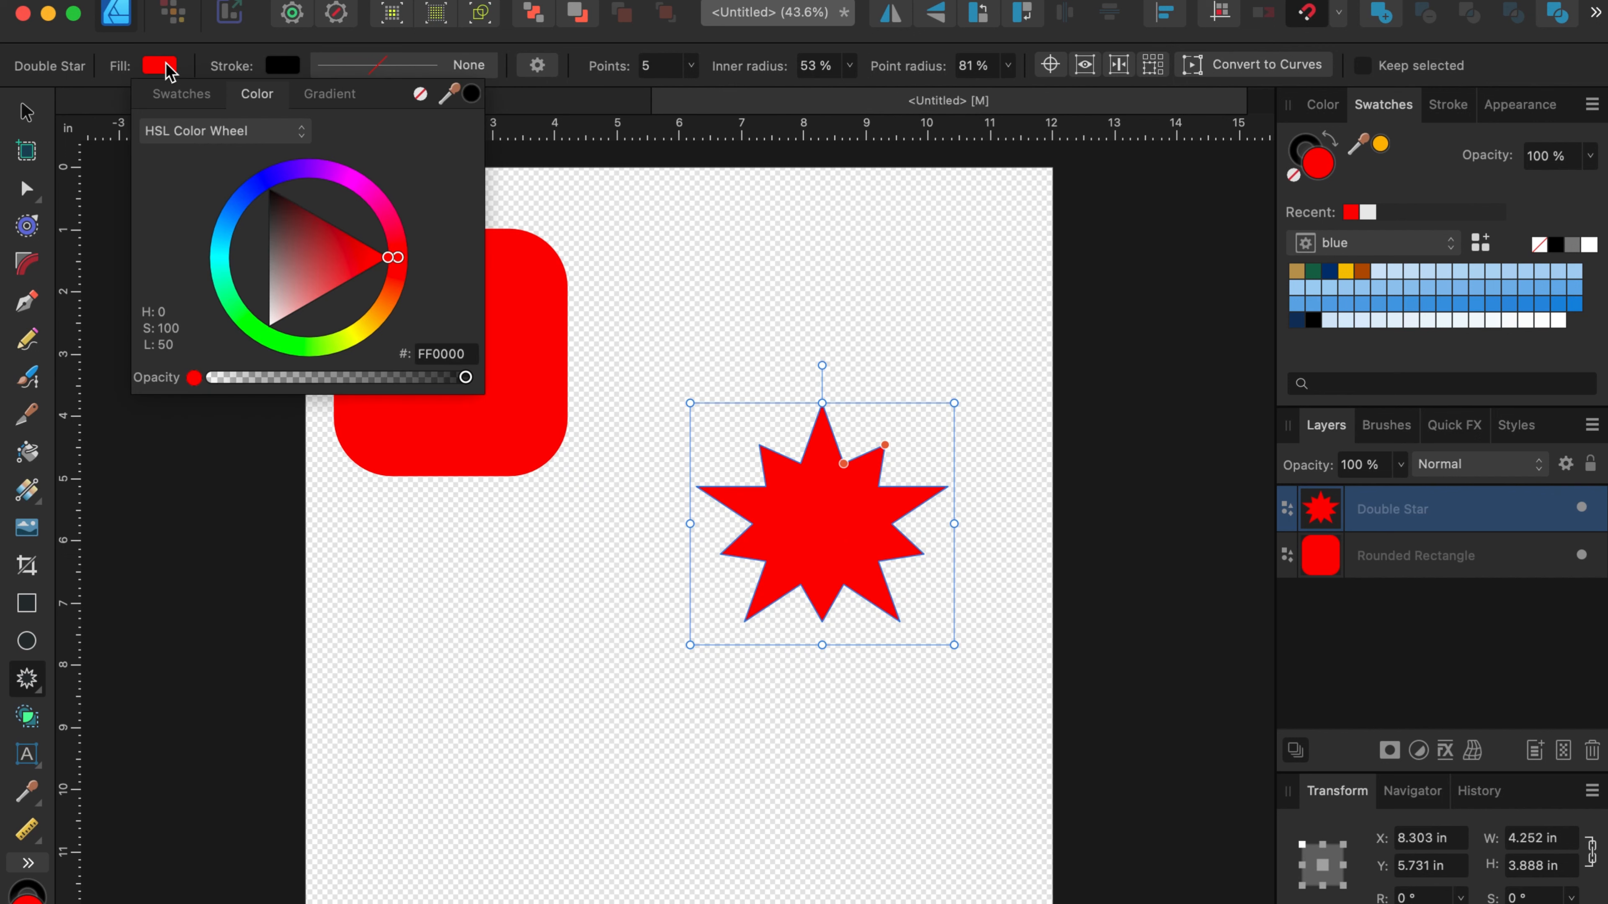
click(372, 192)
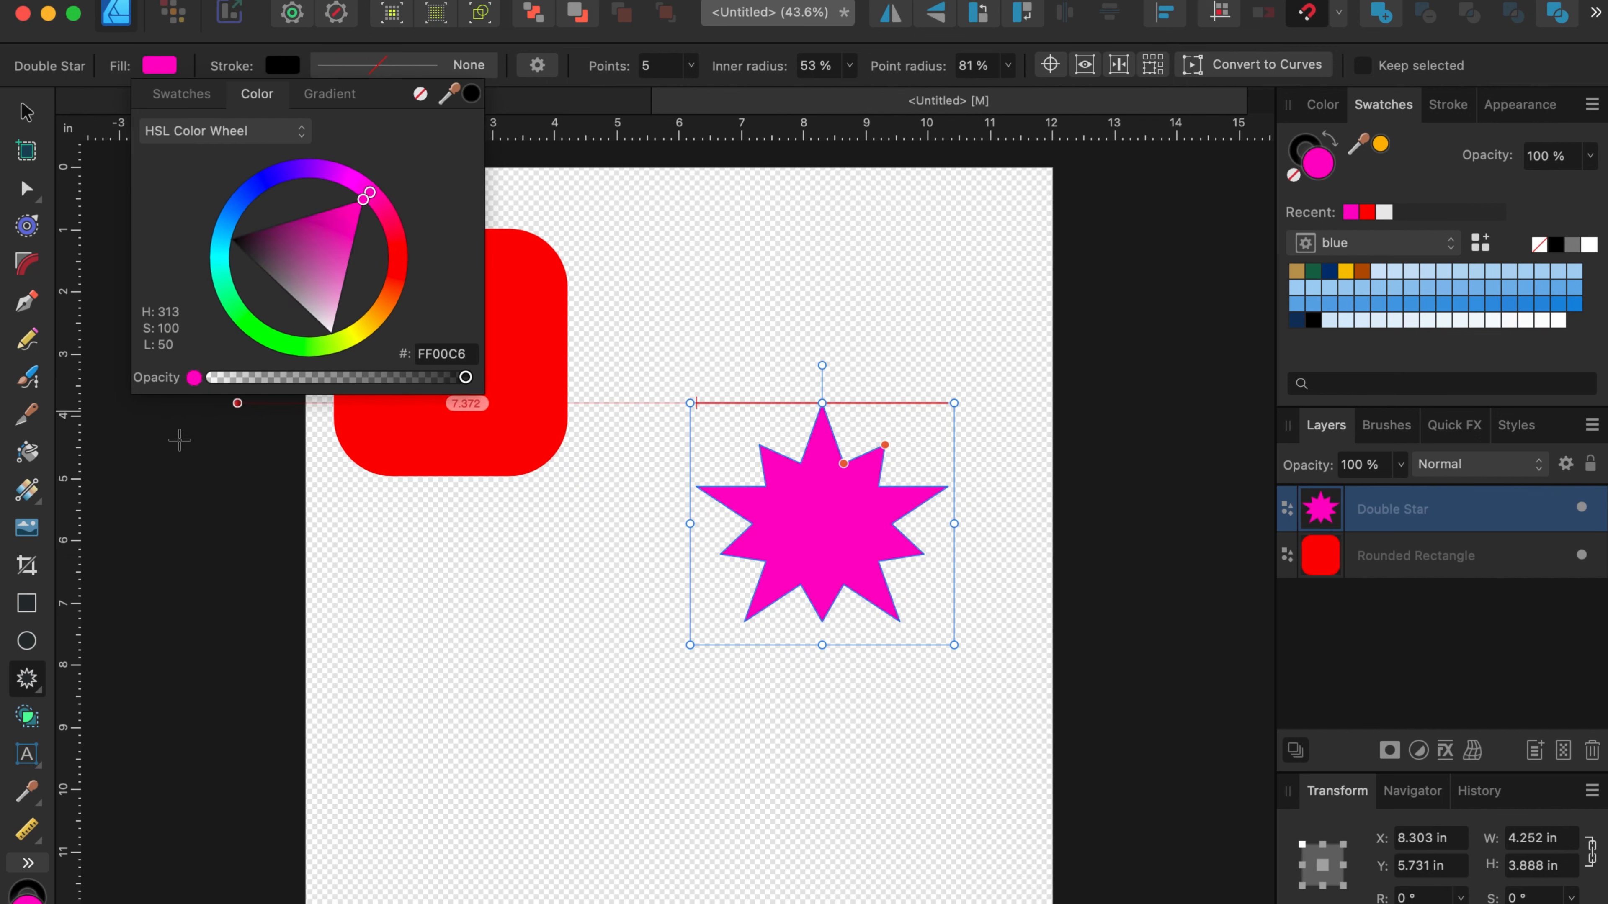
Step: Draw a double-headed arrow about 3.73 × 0.93 in below the rounded rectangle and fill it blue
click(26, 694)
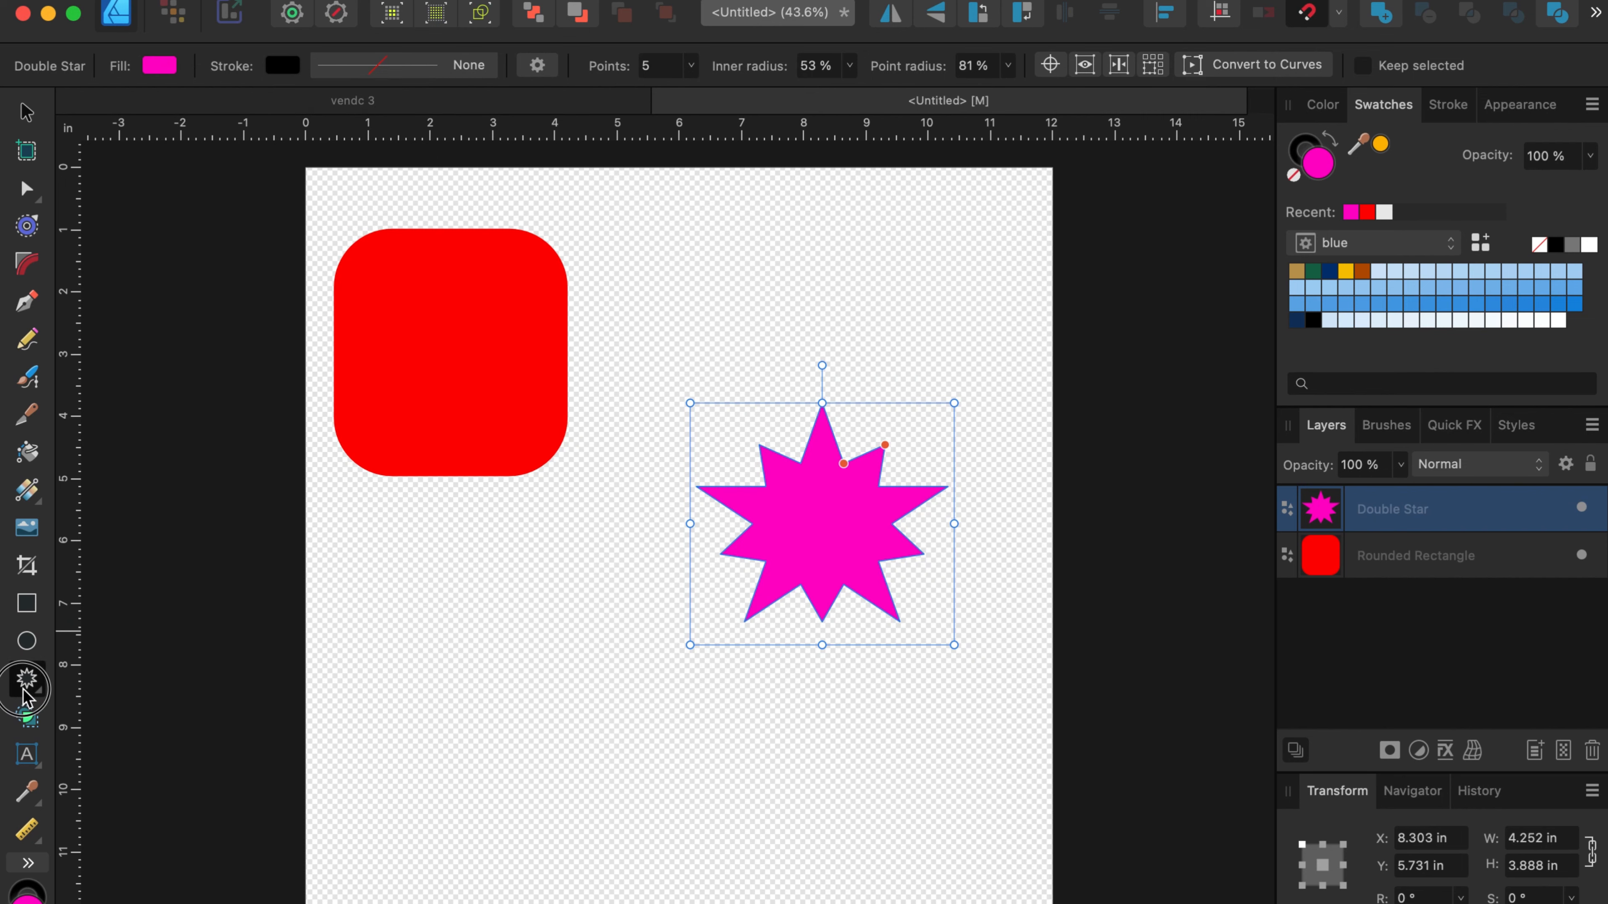
click(124, 610)
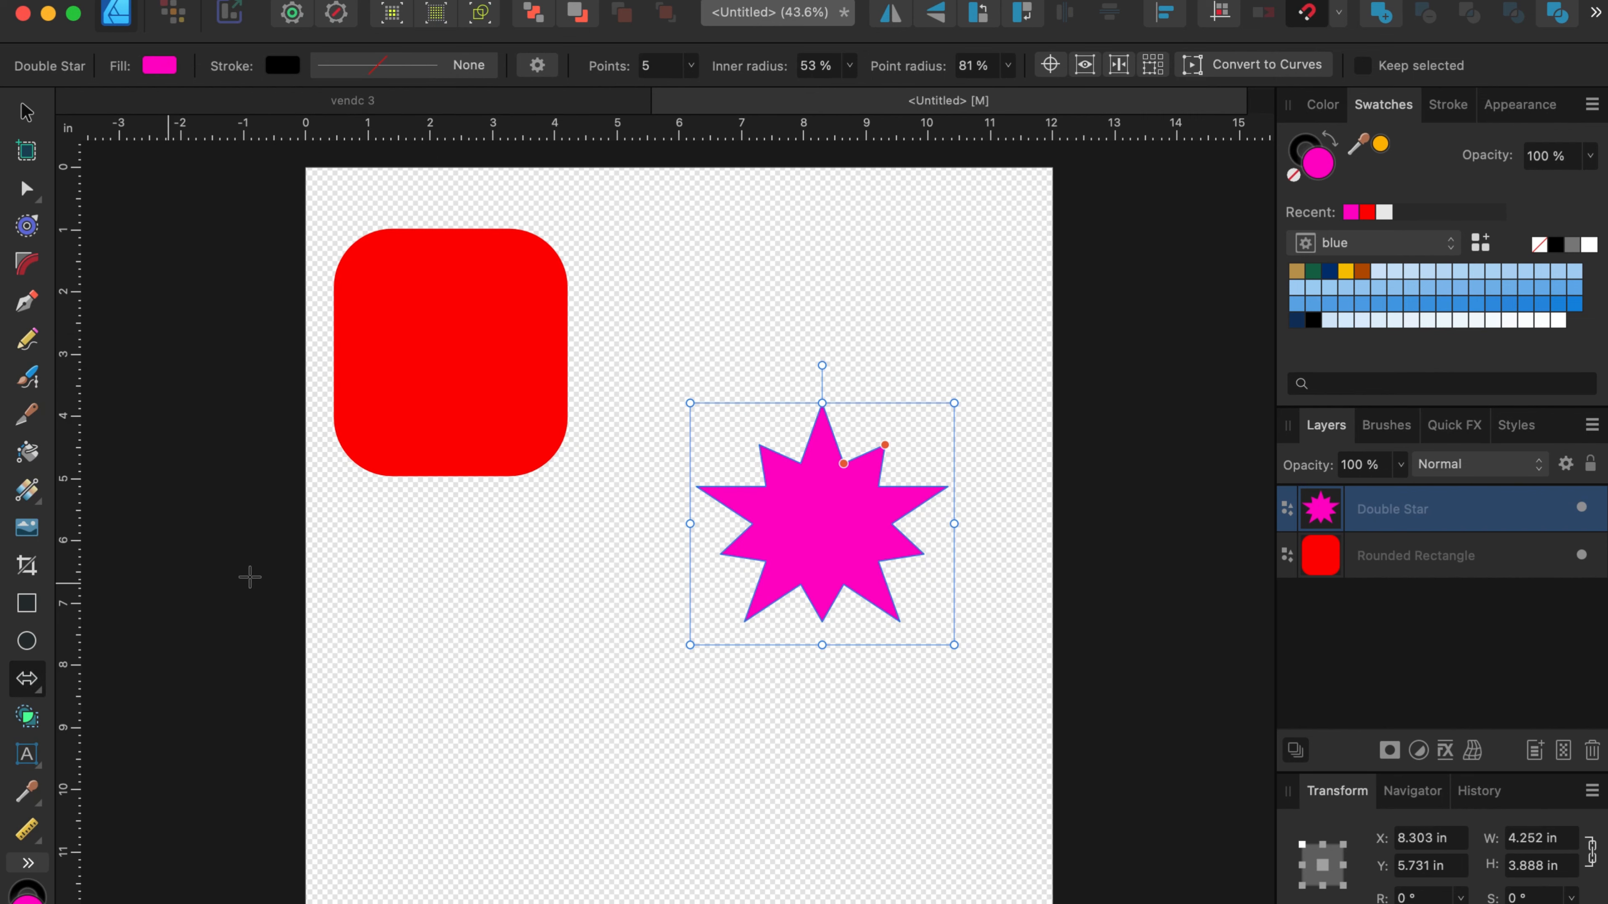
drag(360, 597, 557, 808)
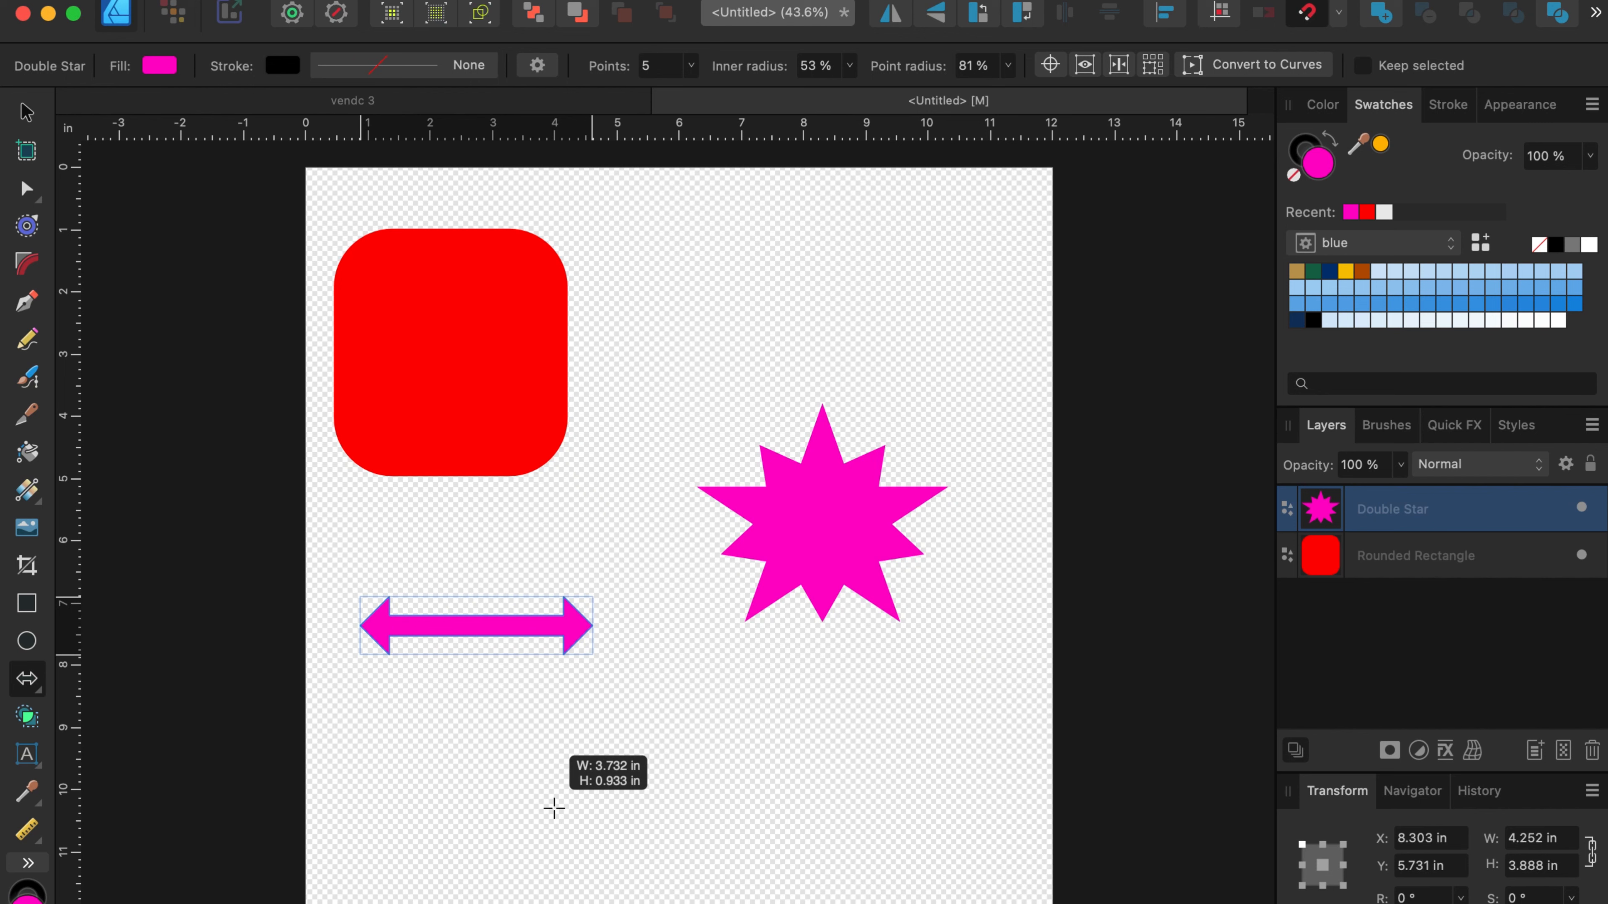
click(449, 627)
click(131, 66)
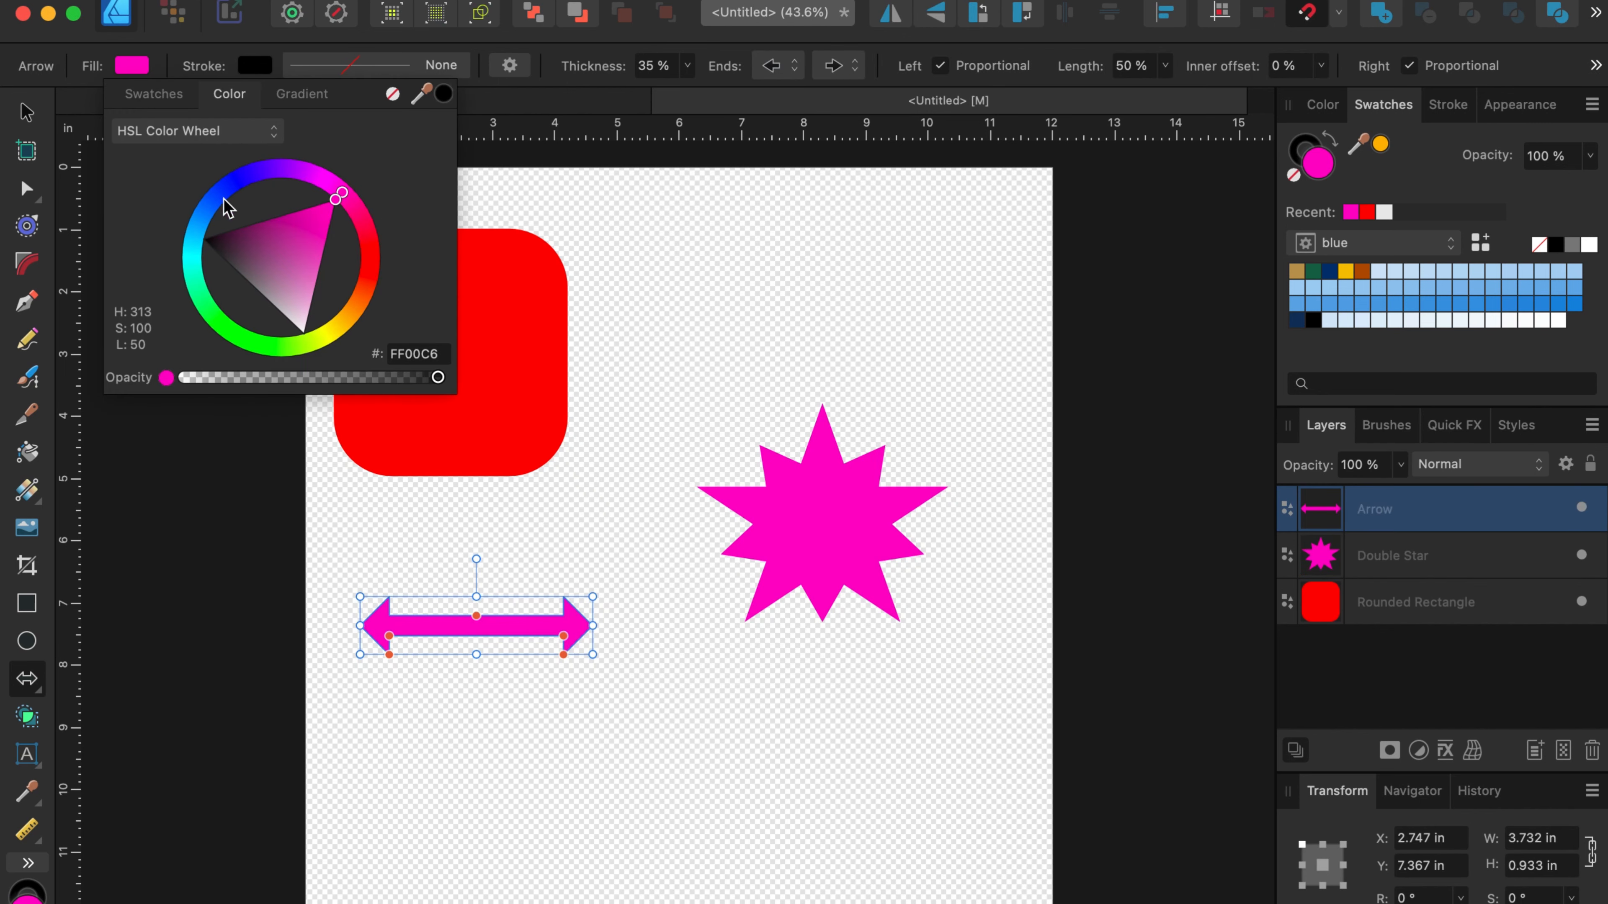
click(246, 183)
click(106, 629)
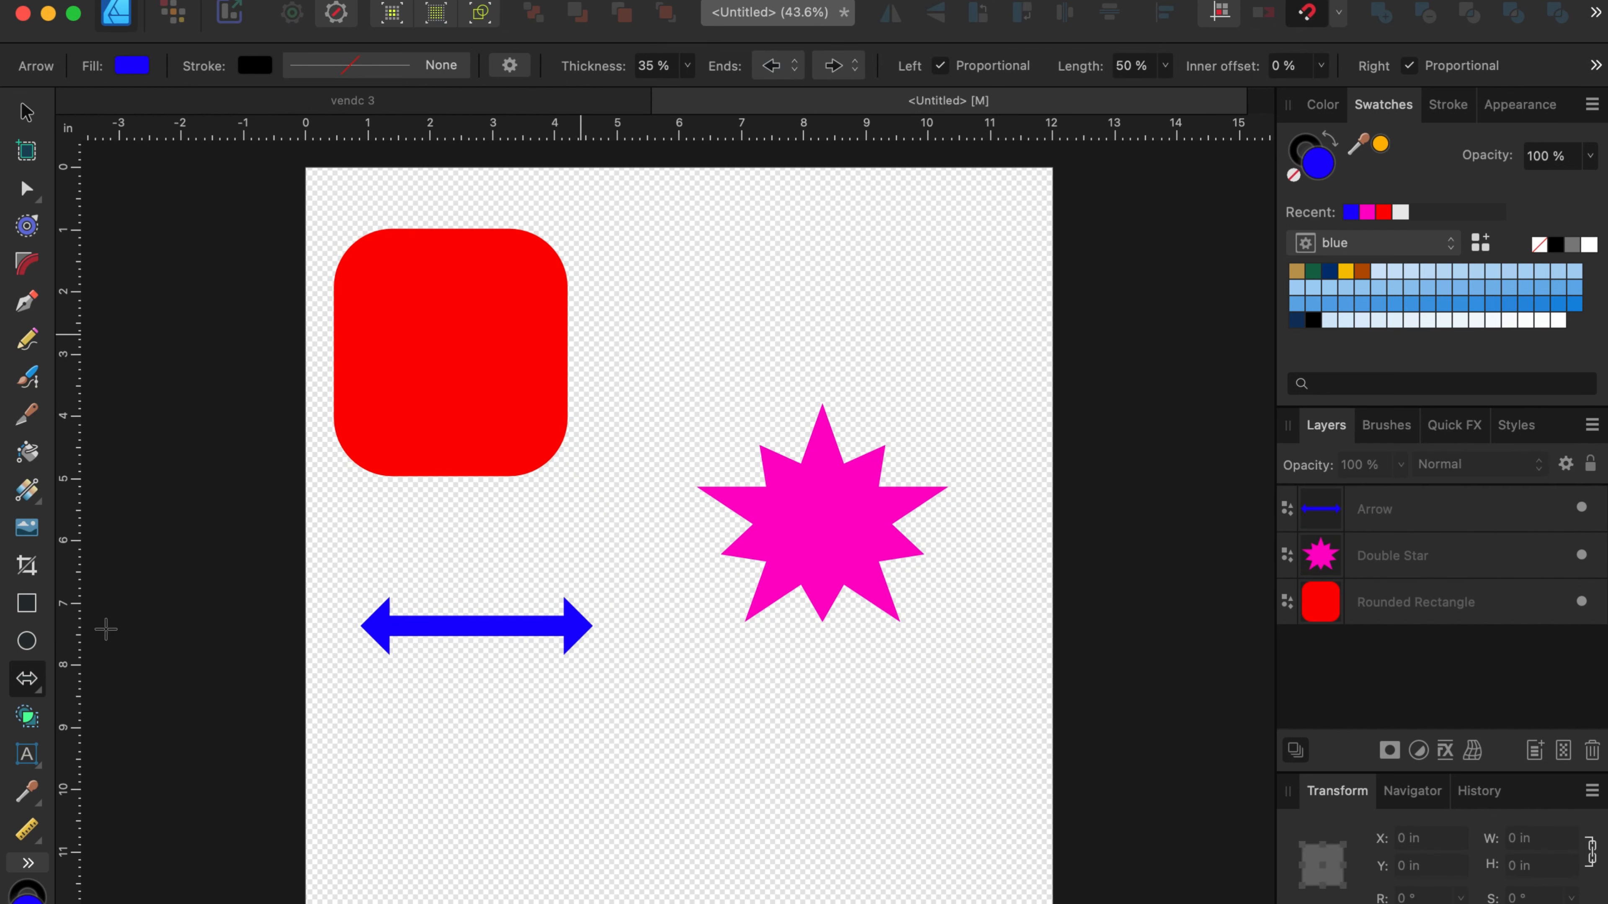
Step: Draw a blue triangle about 2.79 × 2.6 in above the double star, and move the star farther down the page
click(26, 682)
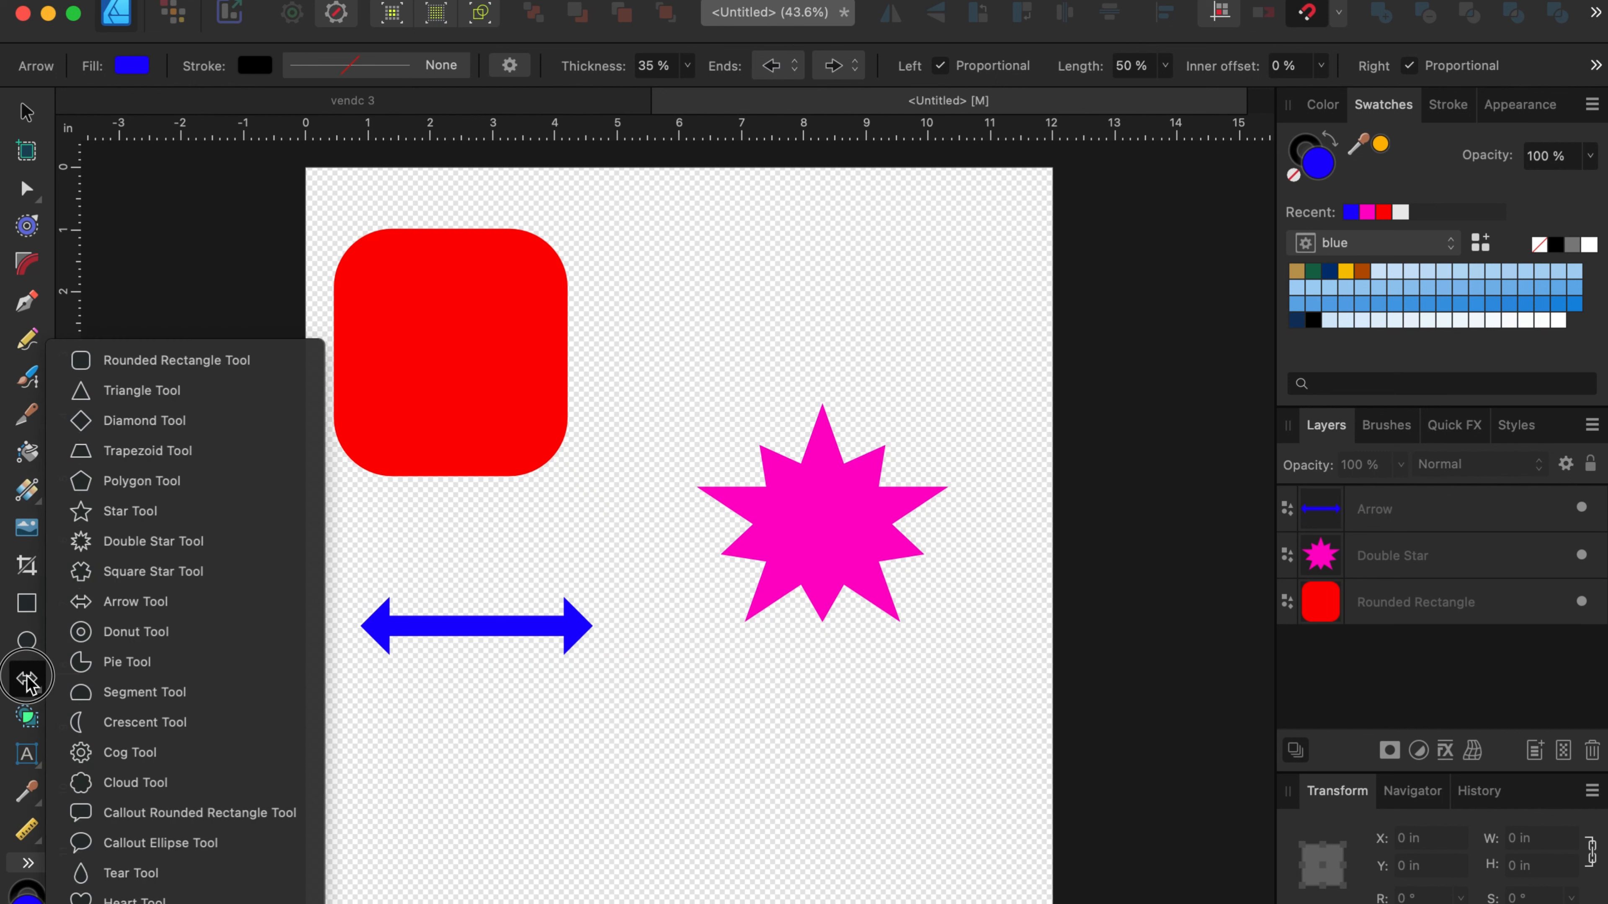
drag(26, 682, 130, 391)
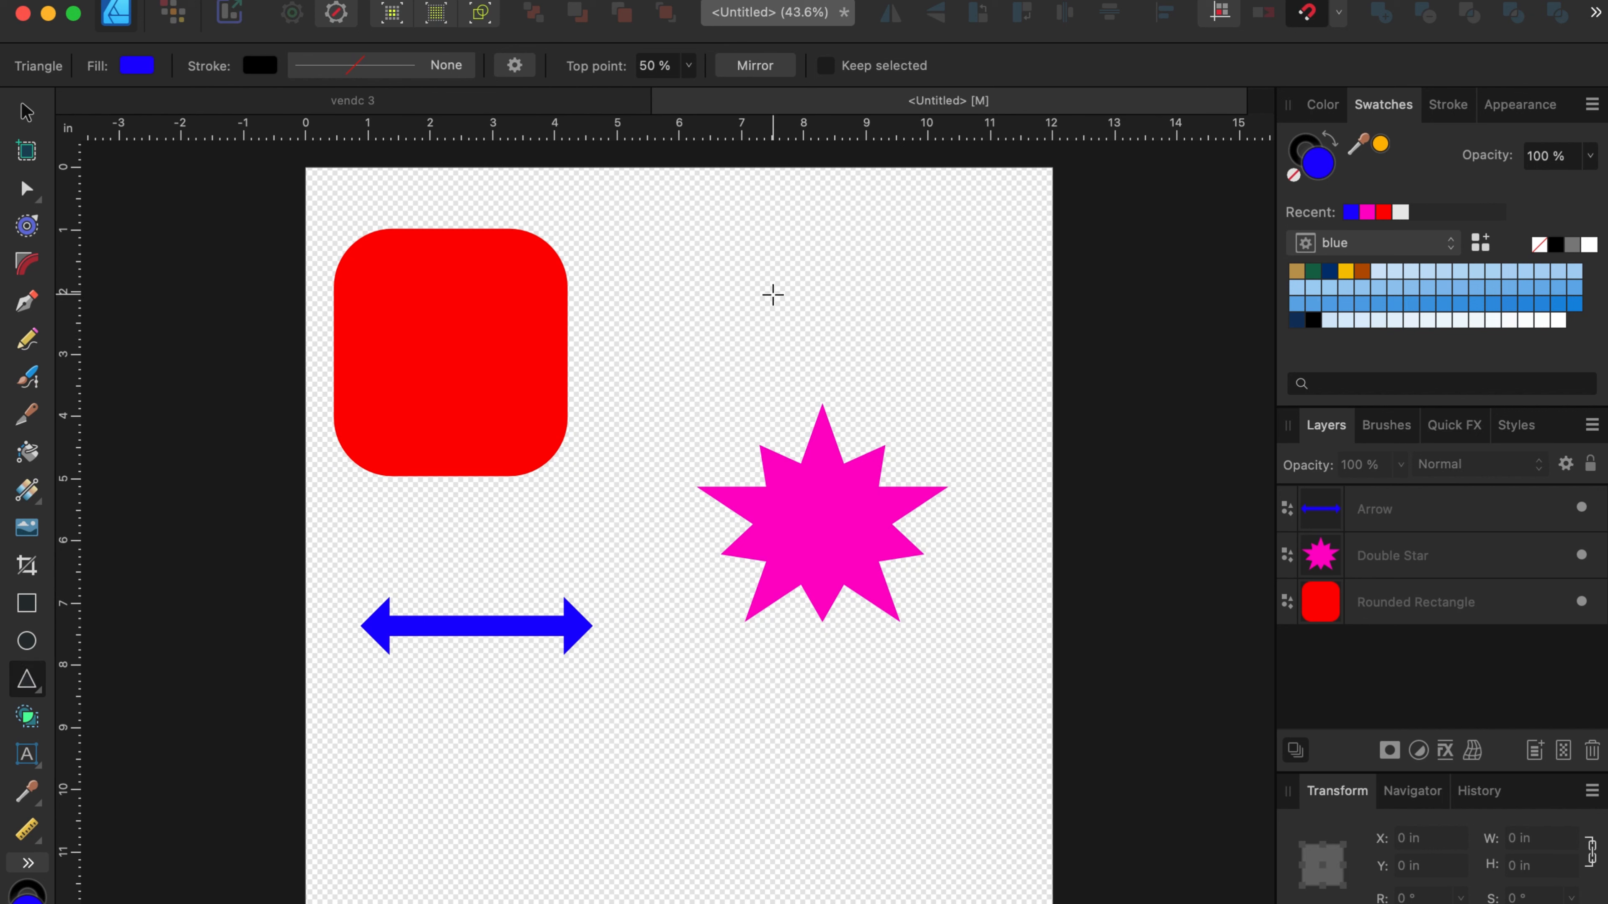
drag(751, 217, 924, 377)
click(26, 120)
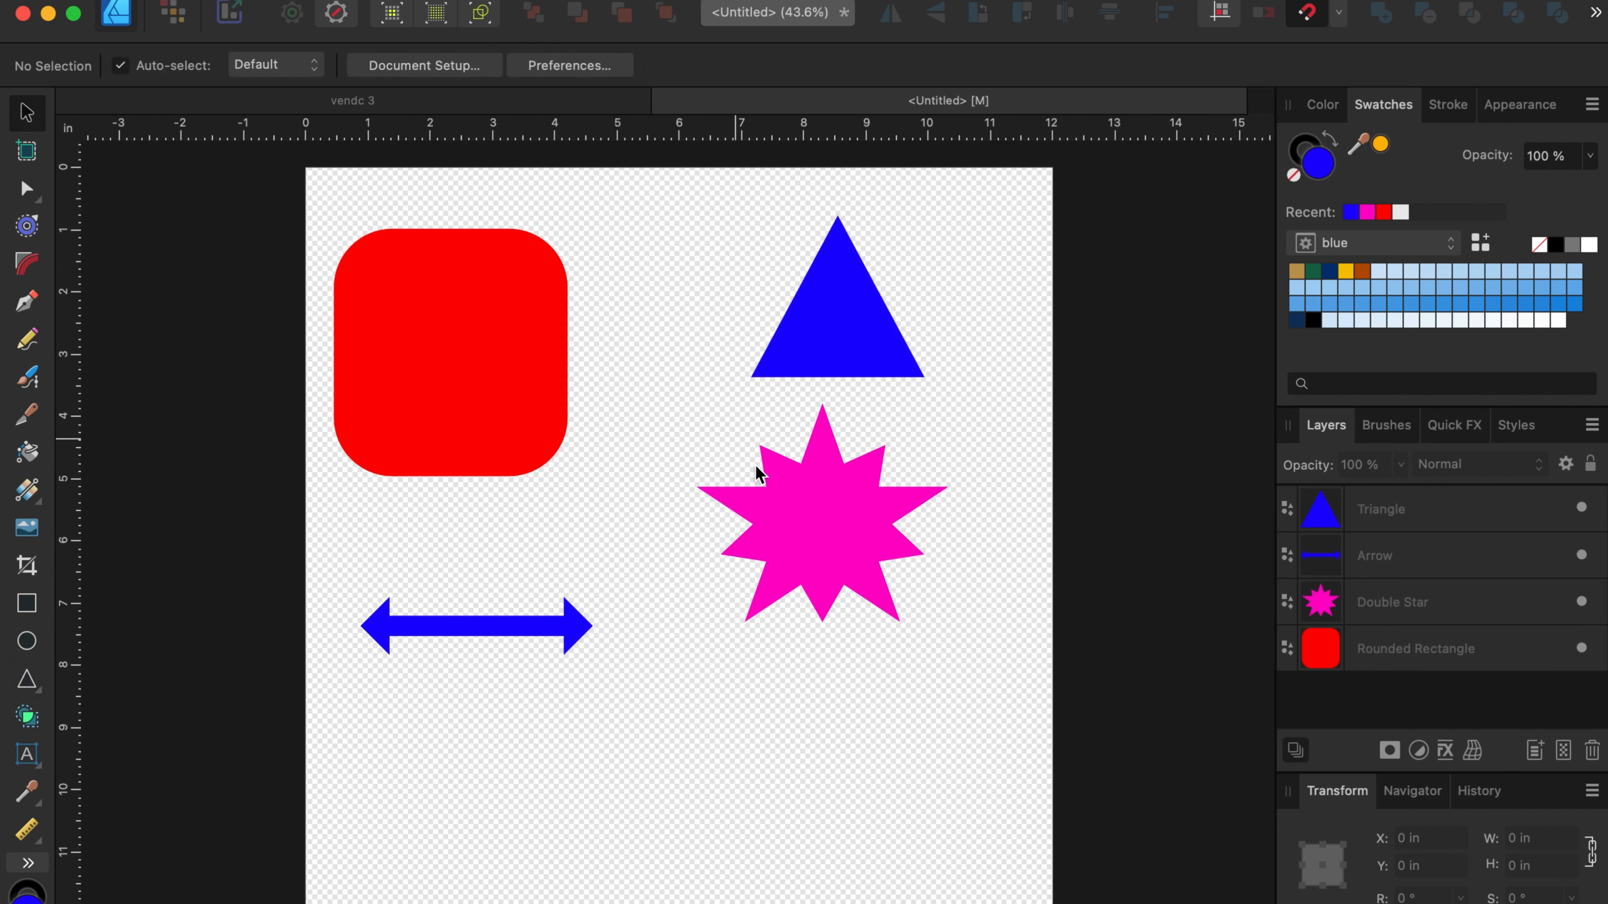
click(808, 518)
drag(836, 549, 854, 610)
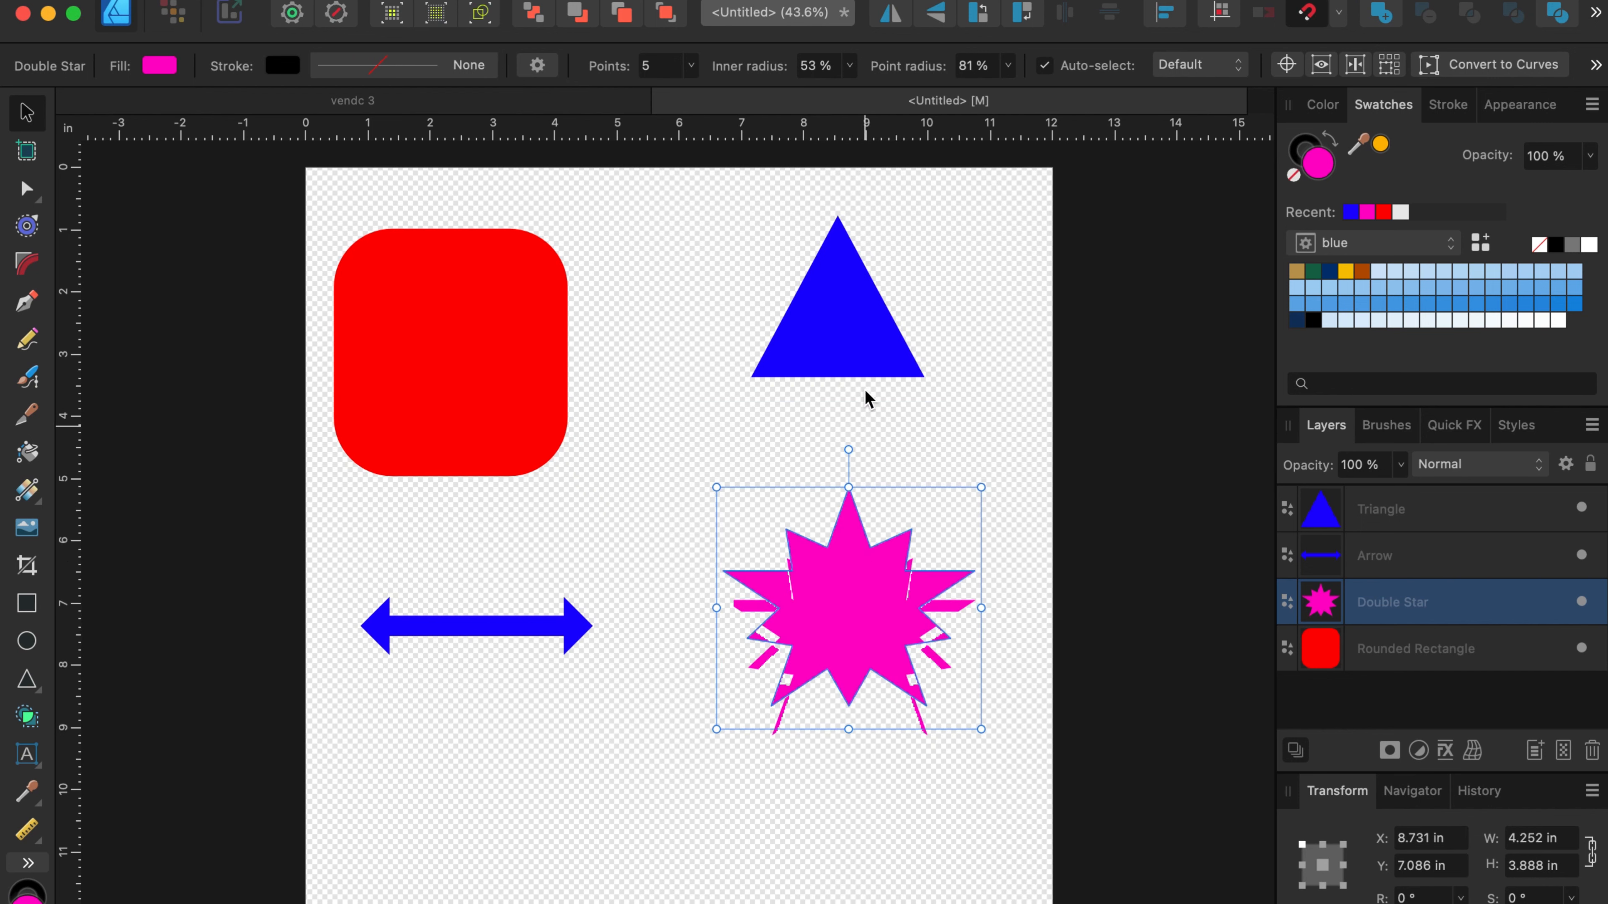
Step: Fill the triangle with the soy candle logo from Downloads as a bitmap fill, and shrink the fill into a repeating pattern
click(861, 362)
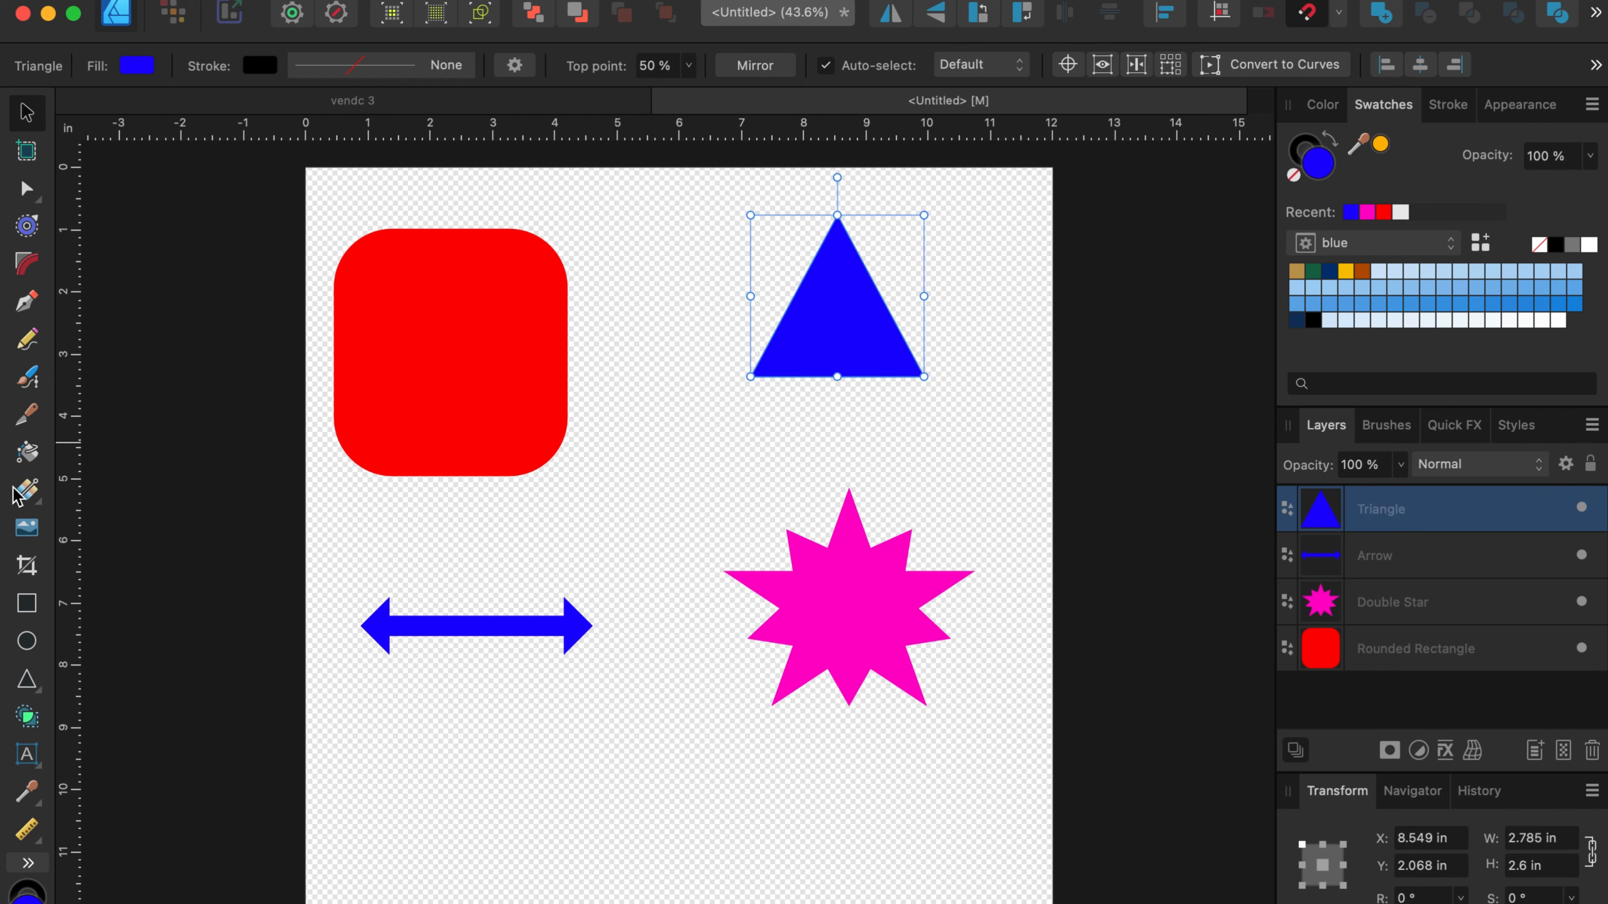
click(26, 497)
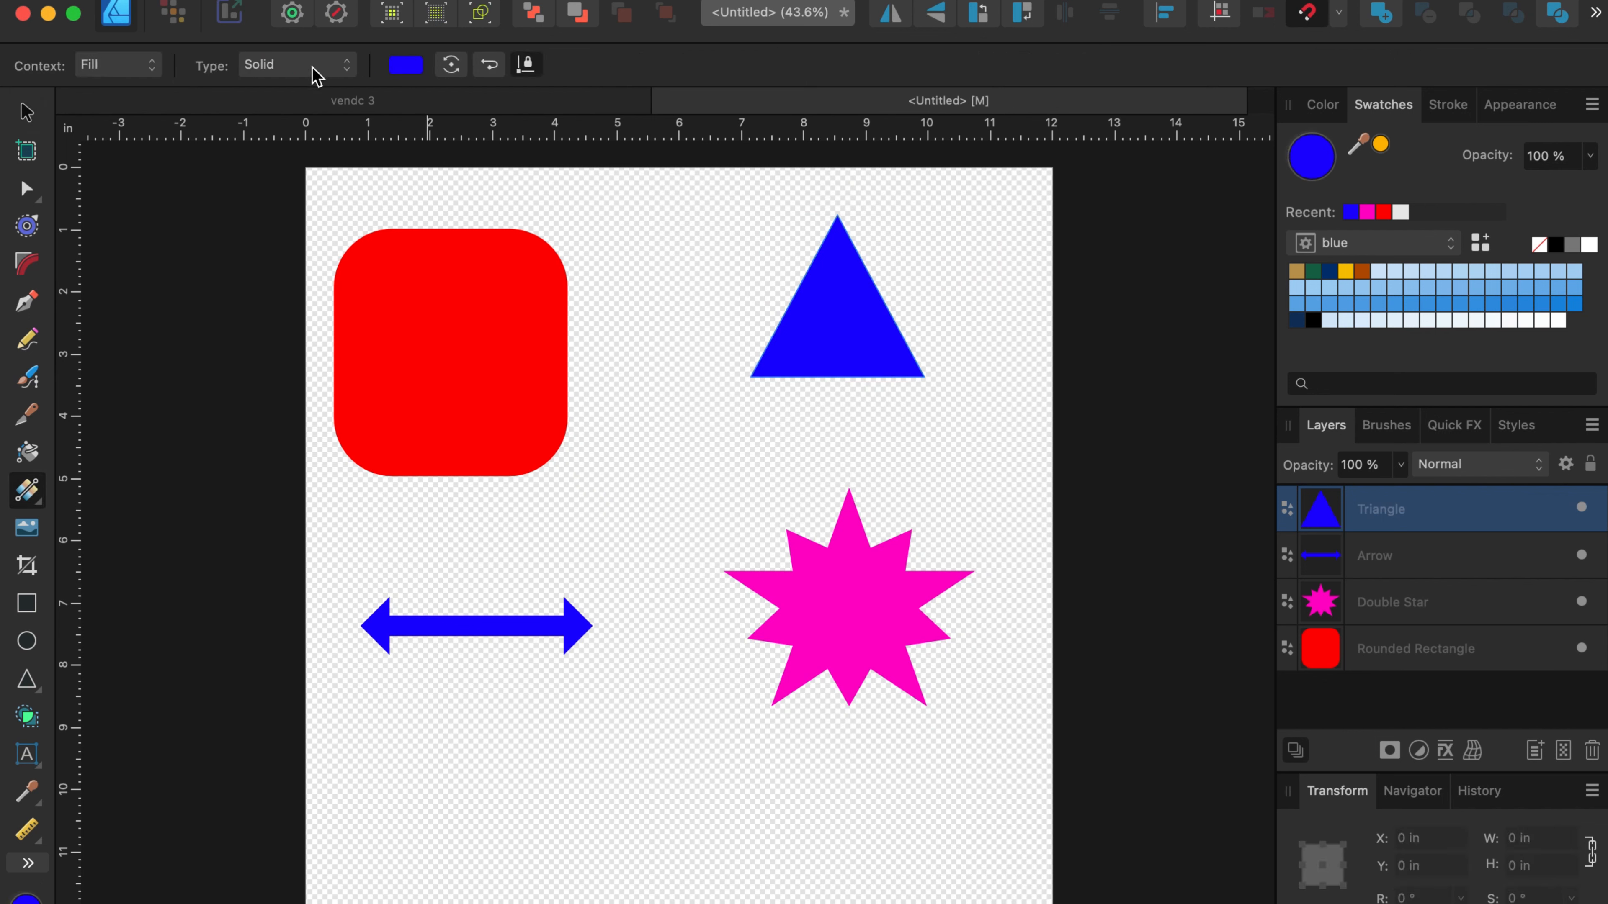
click(314, 71)
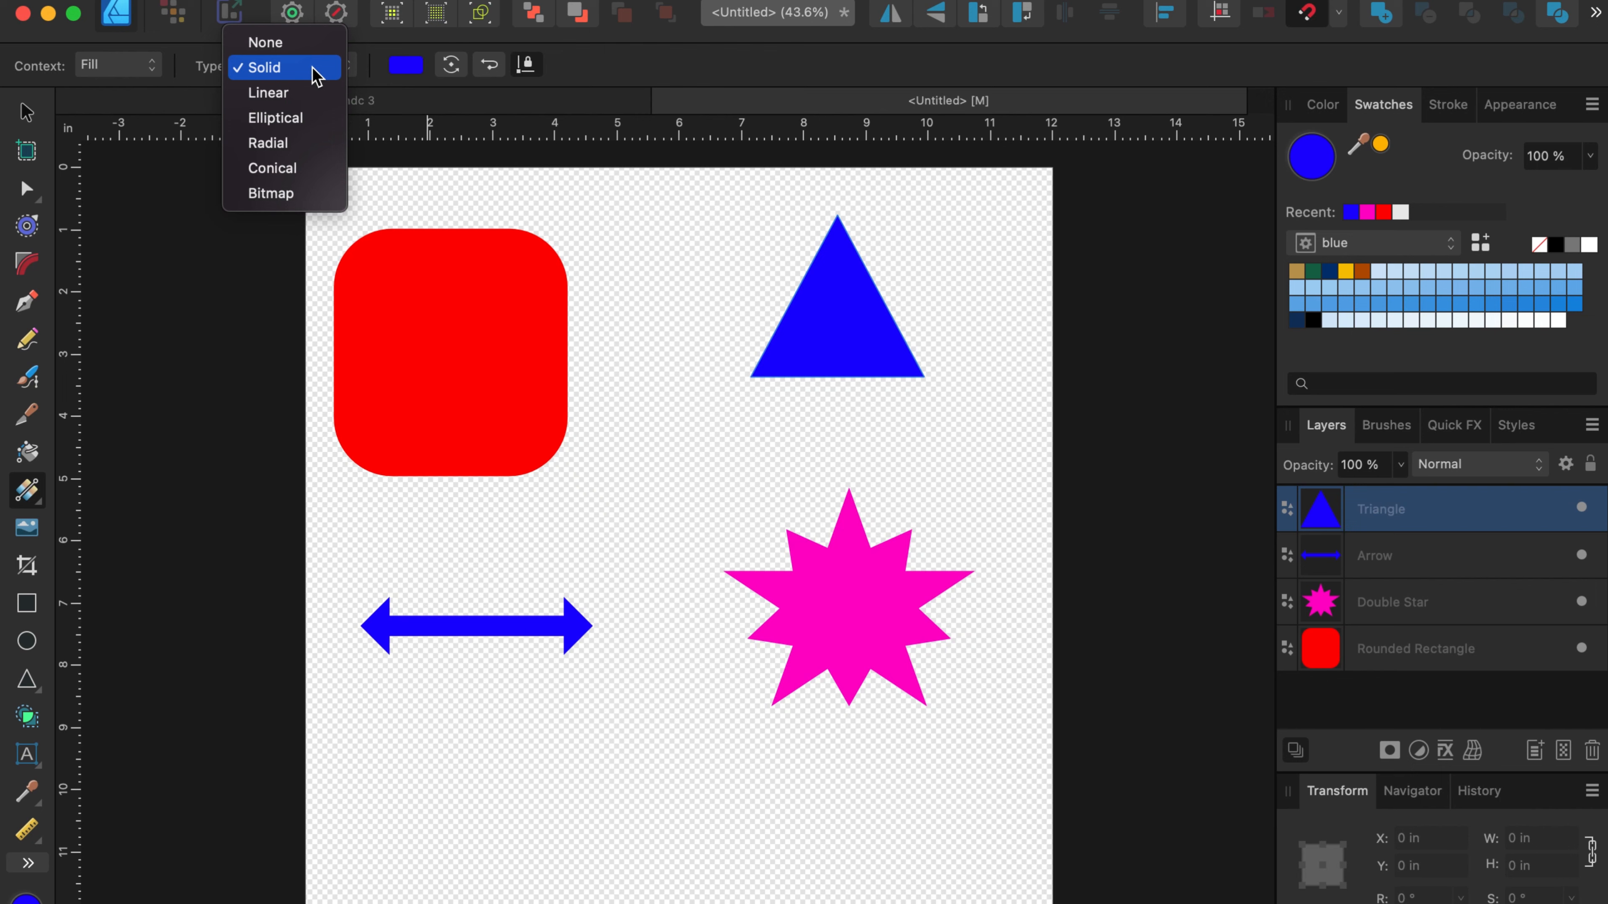
click(309, 197)
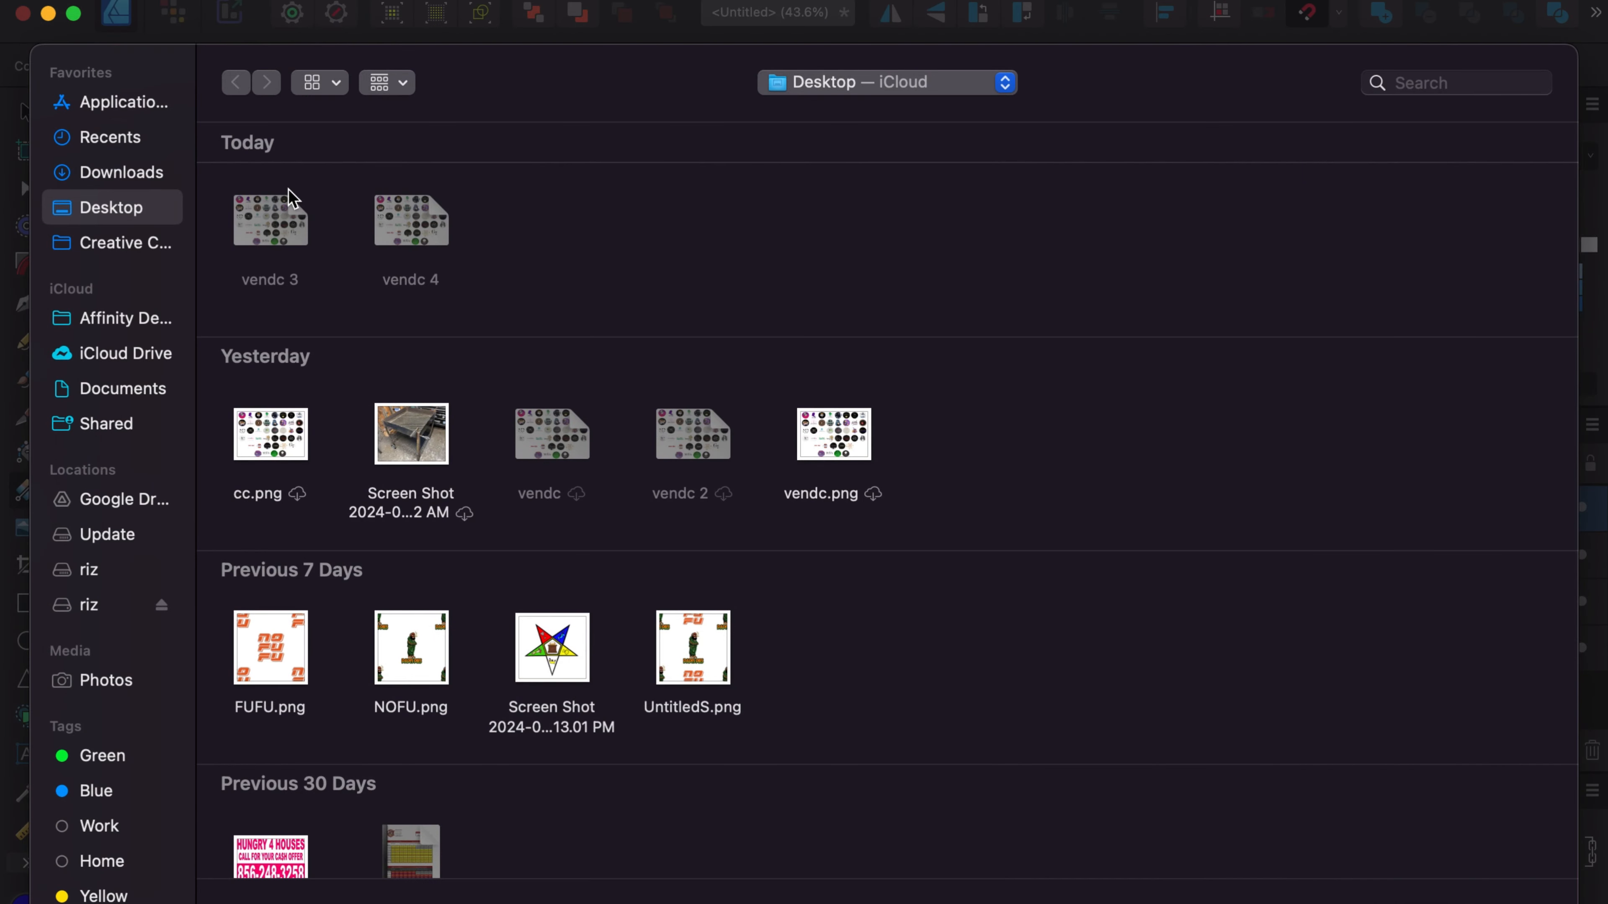
click(122, 172)
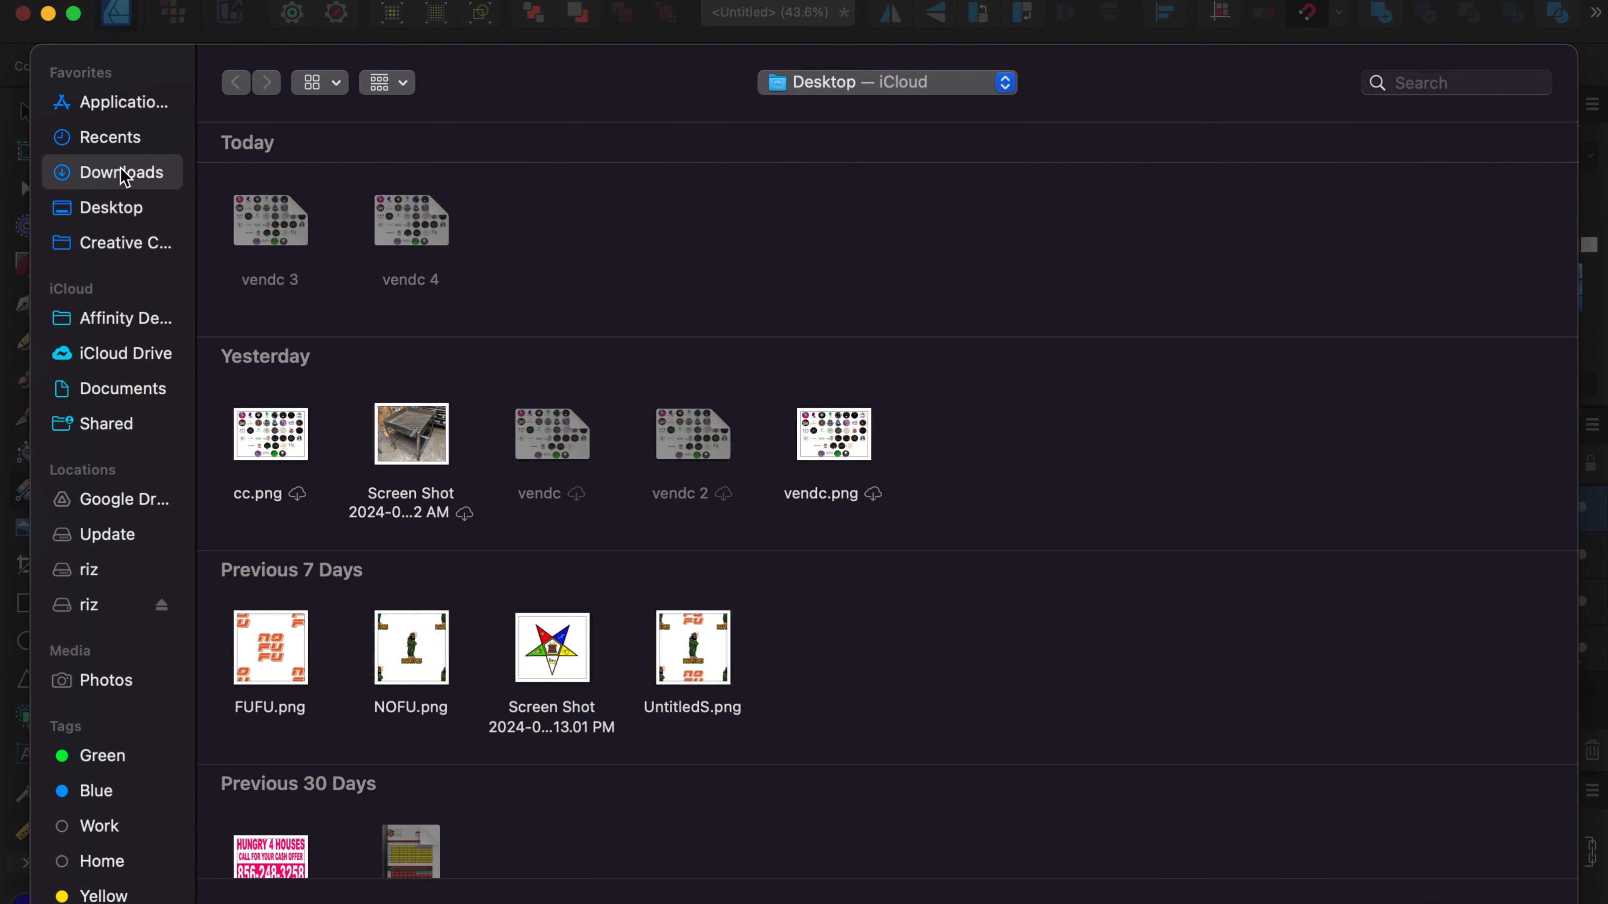
double_click(411, 277)
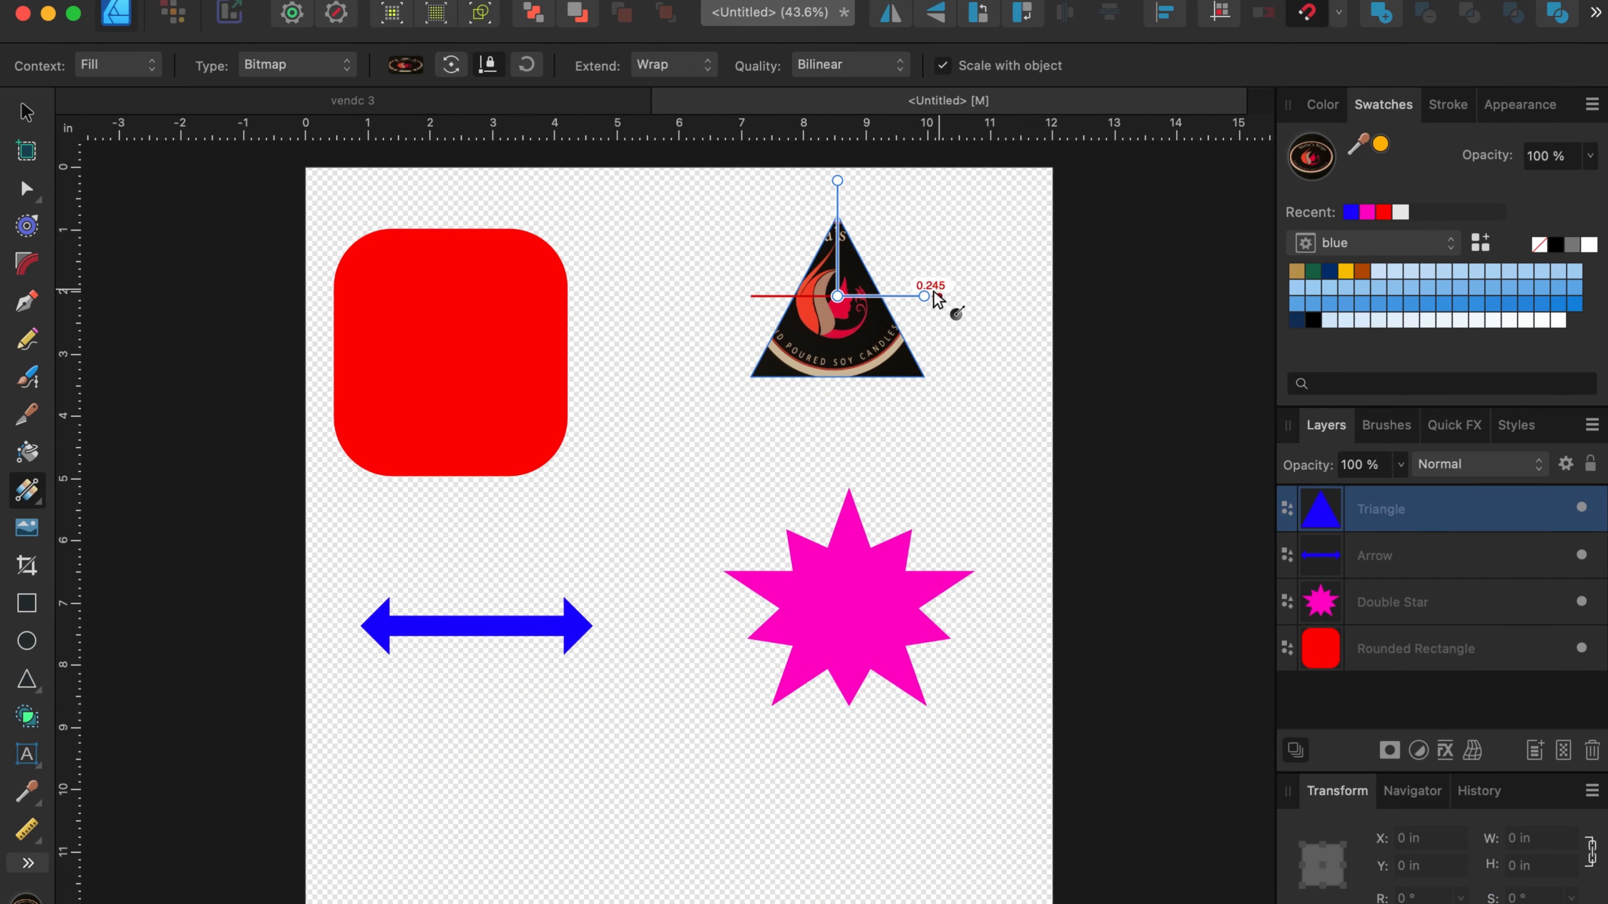
drag(895, 293, 836, 316)
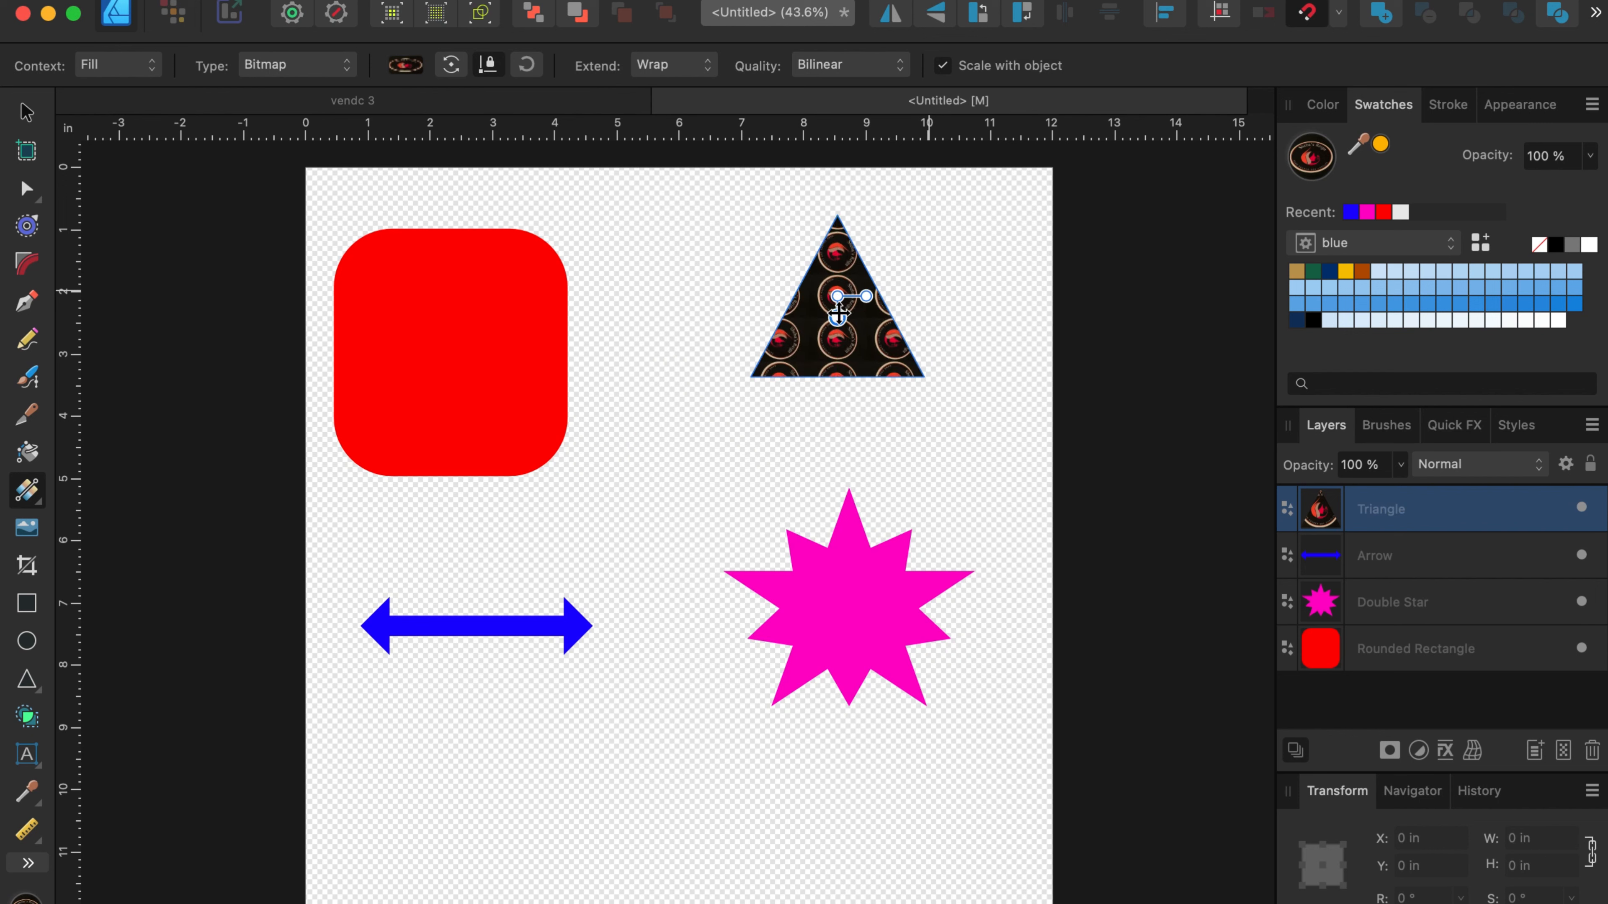
Step: Give the red rounded rectangle a linear gradient fill and pull the gradient's dark end inward from the shape's right edge
click(477, 360)
click(247, 64)
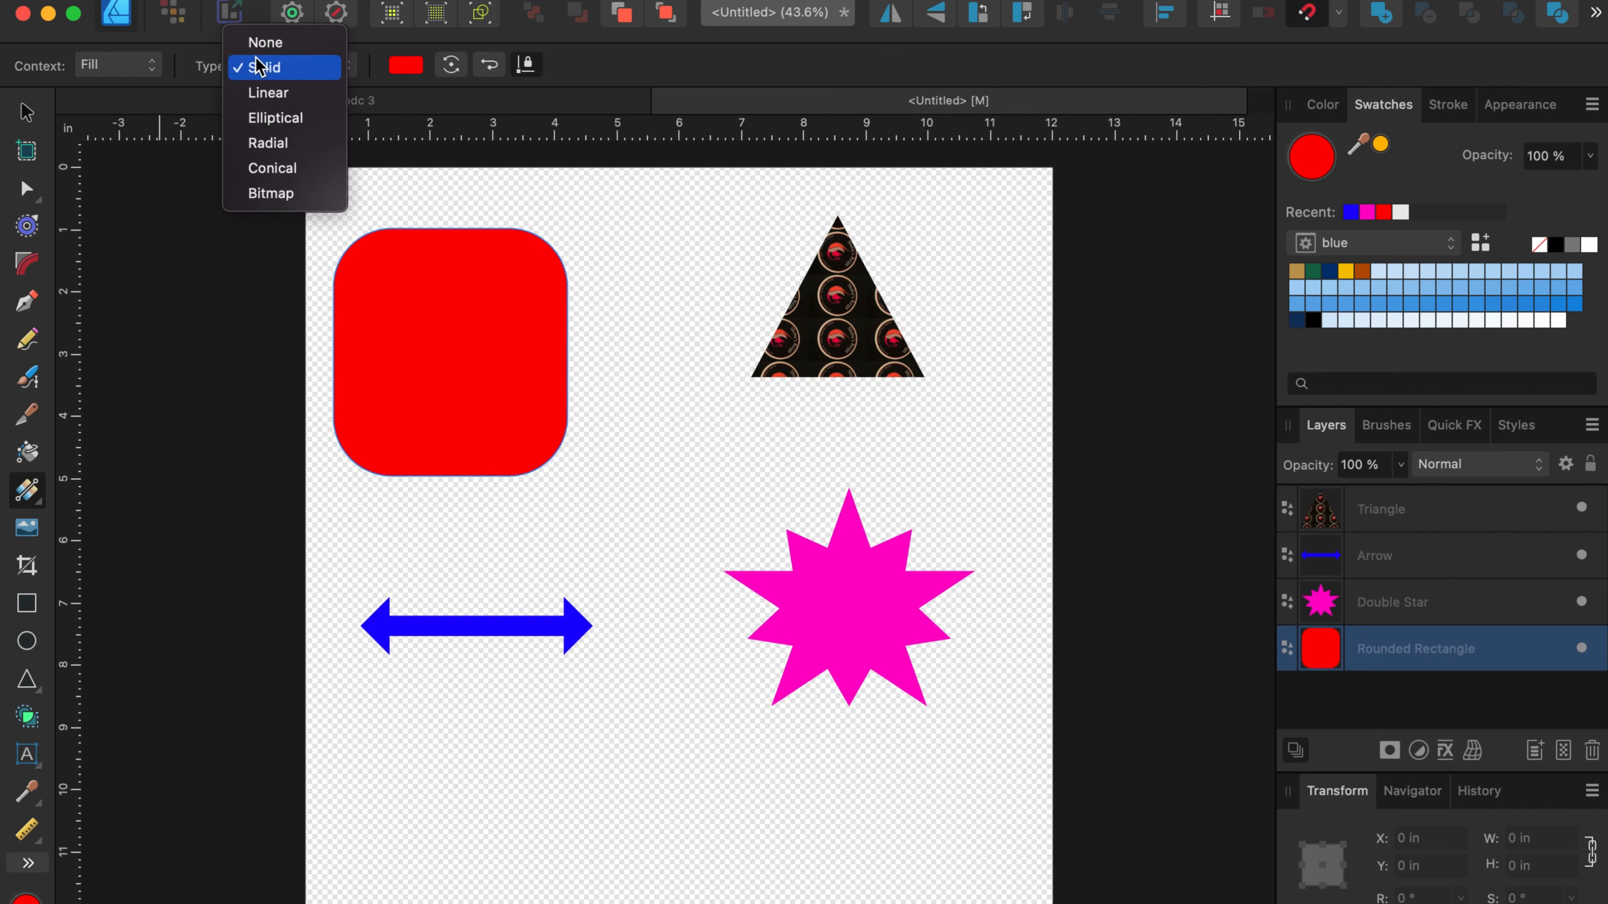
click(290, 97)
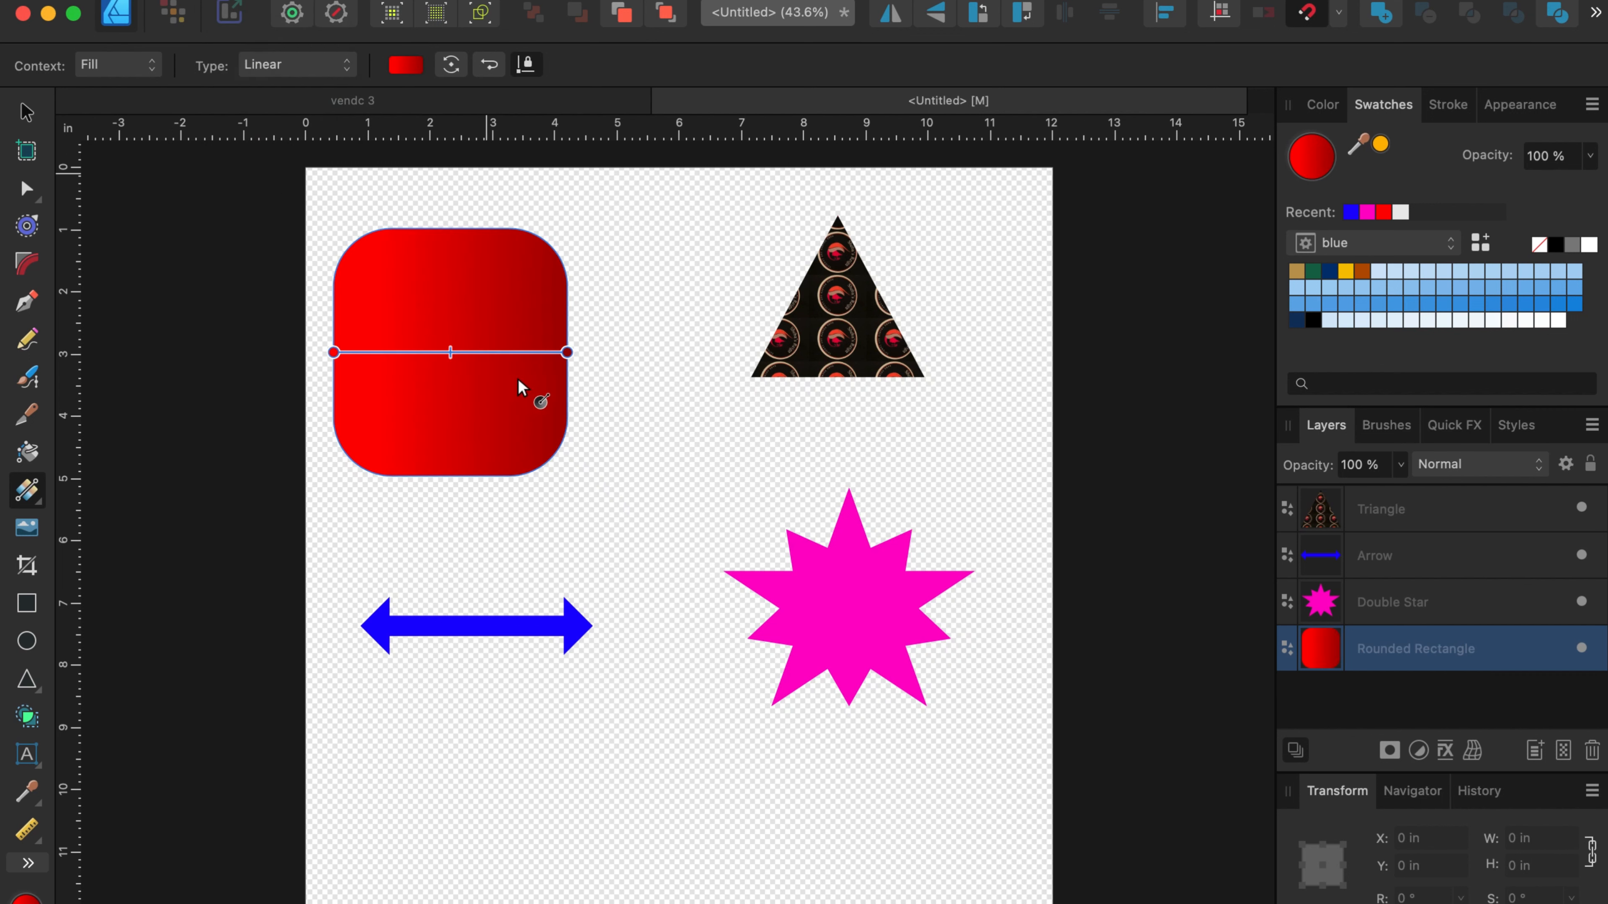
drag(449, 352, 494, 360)
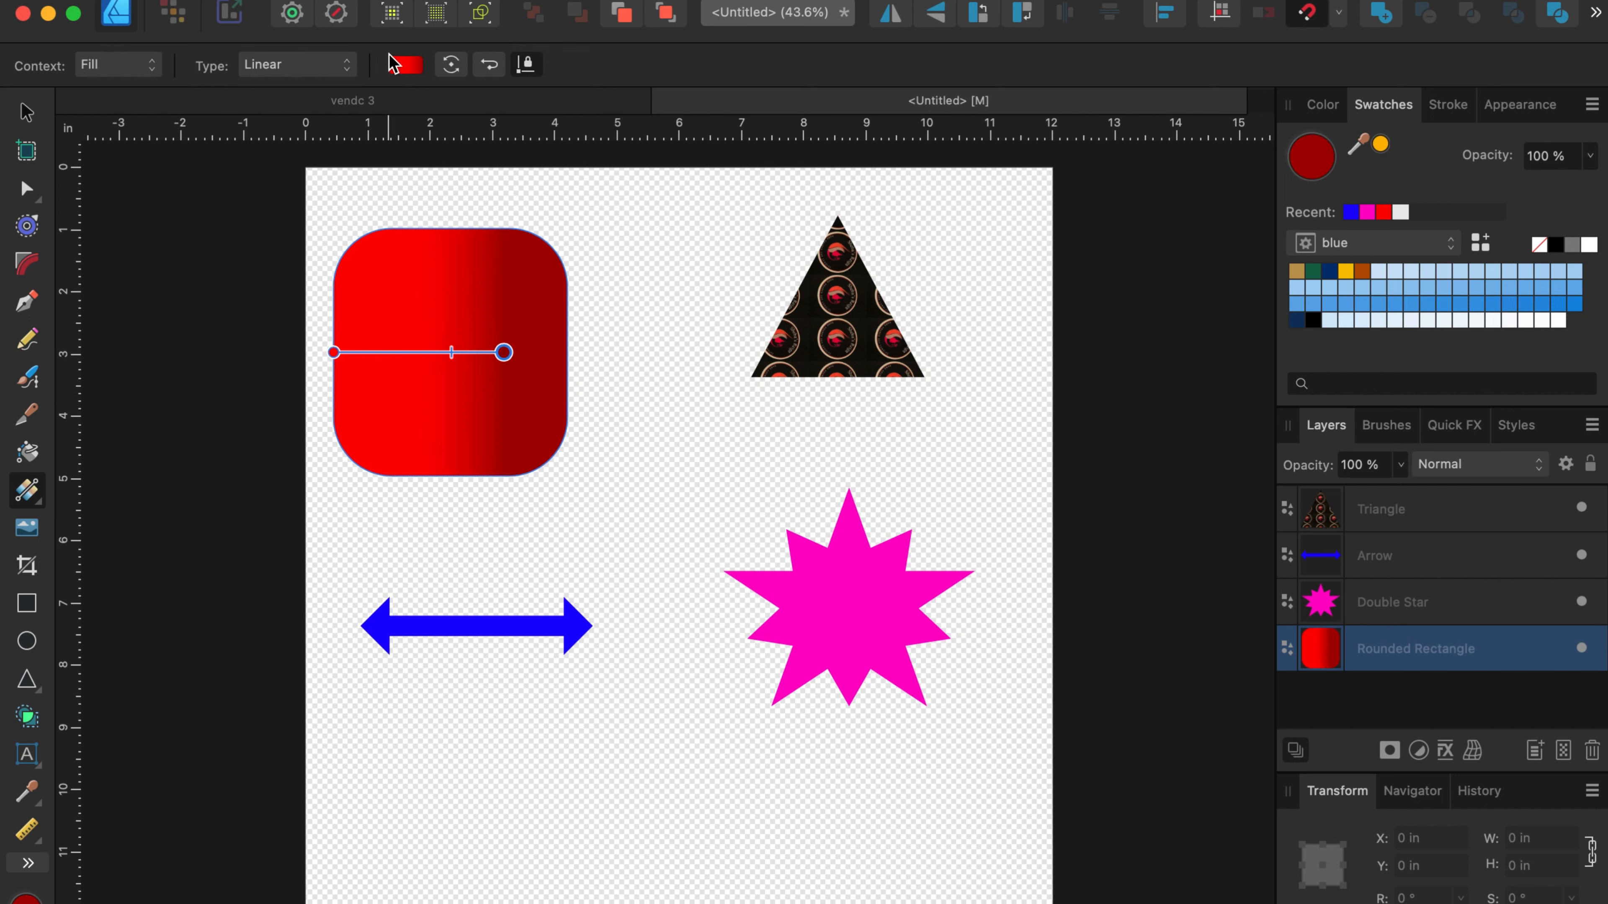
Step: Add a colour stop at 37% to the rounded rectangle's gradient, set it to blue, and deselect the shape
click(398, 64)
click(536, 178)
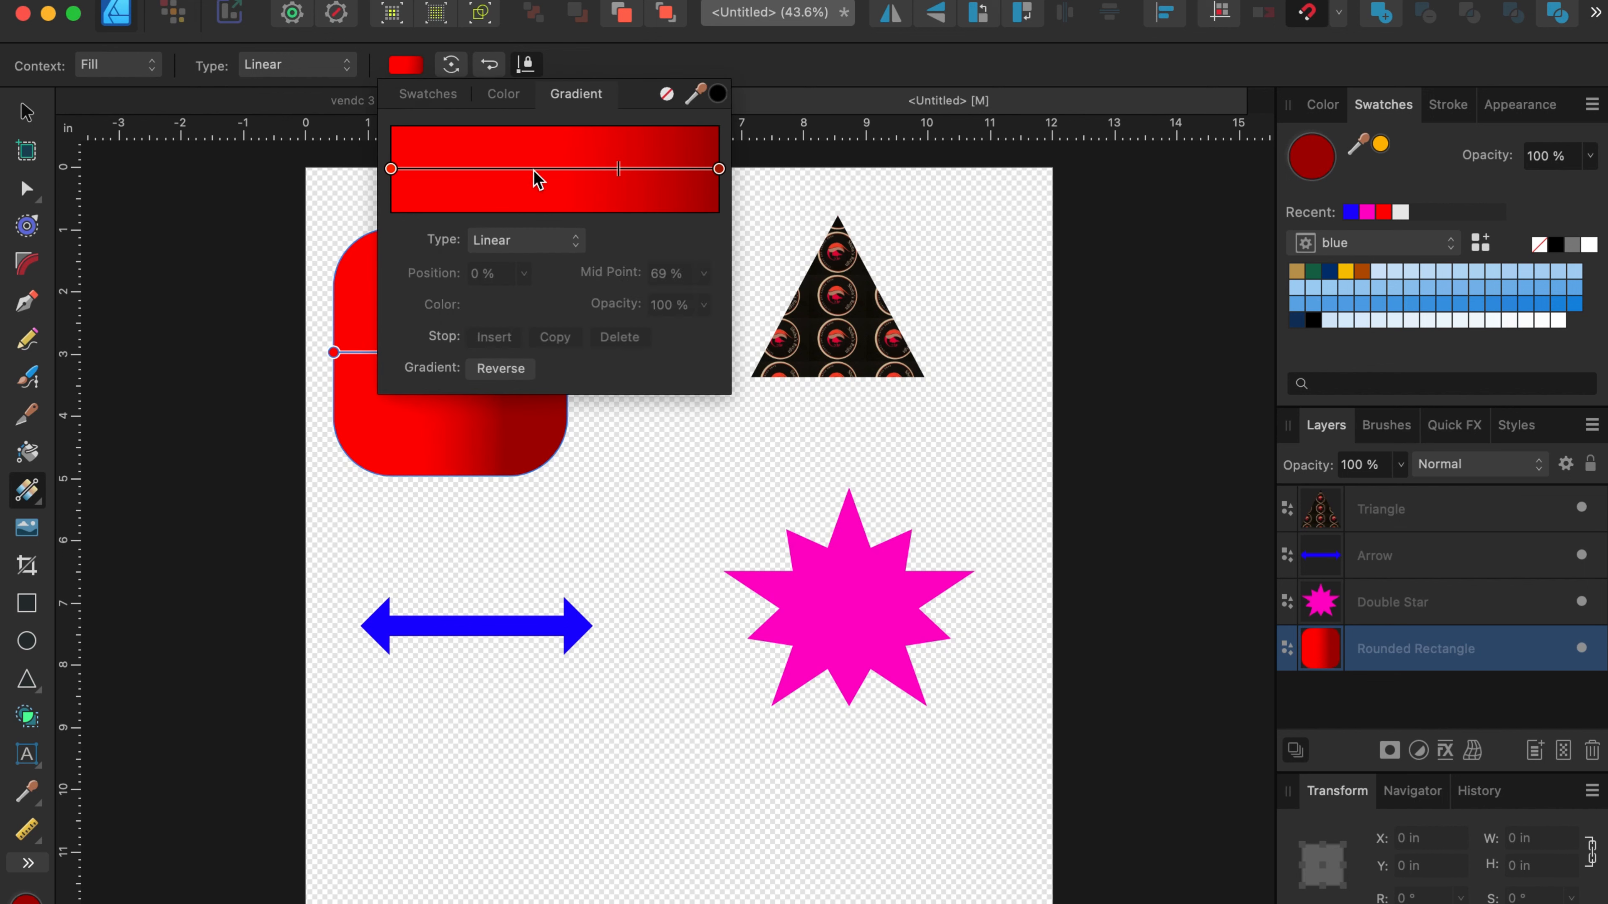
click(514, 177)
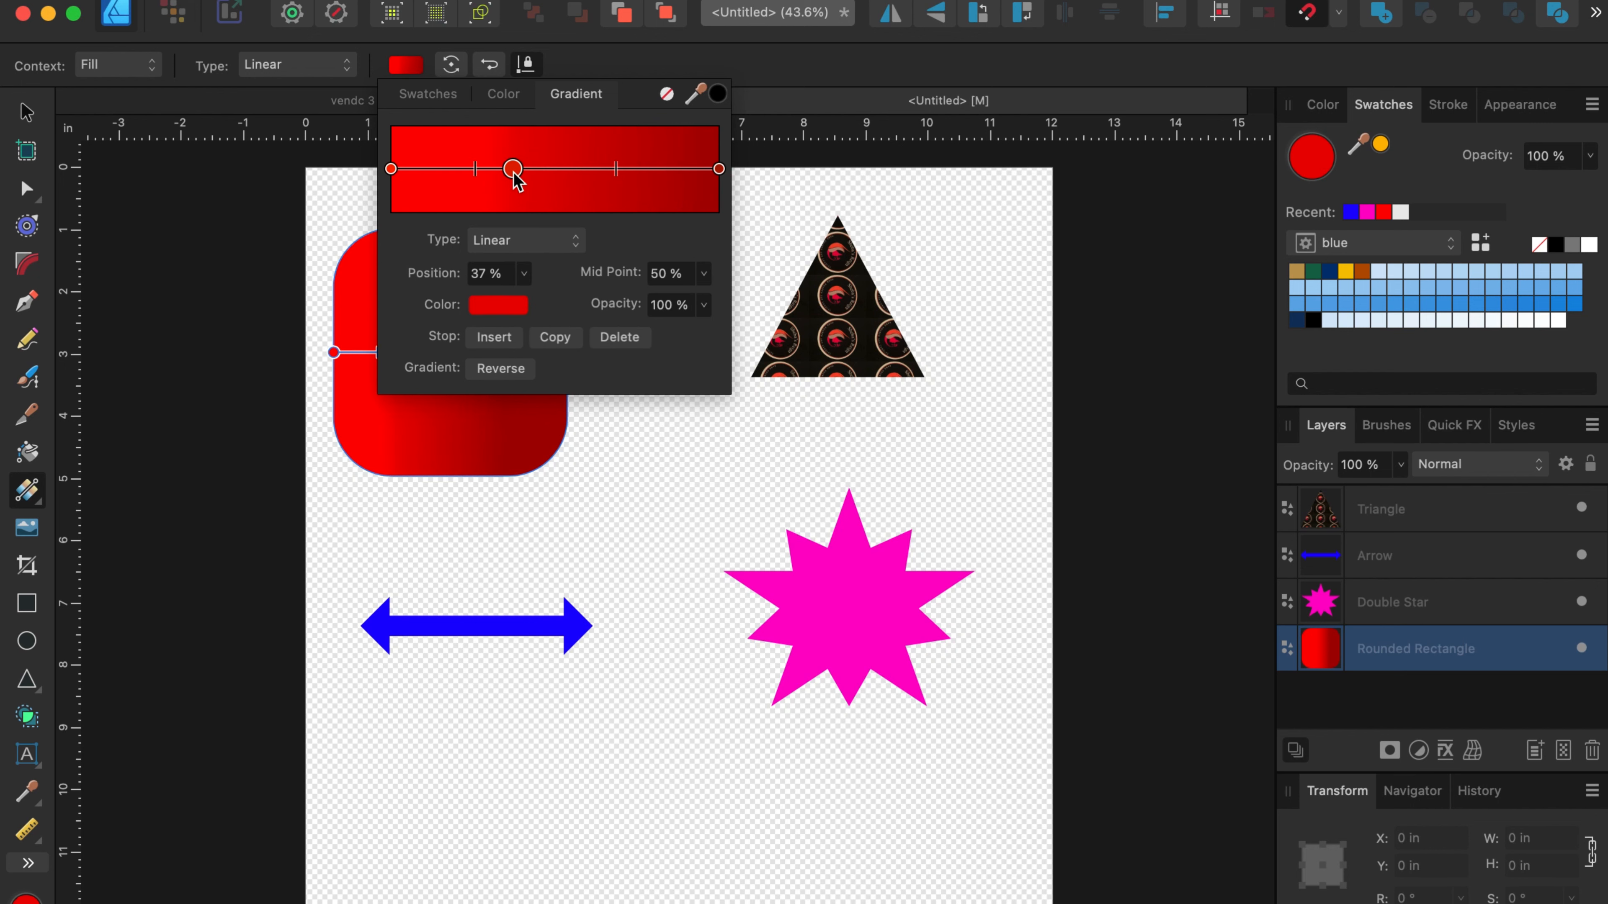
click(501, 305)
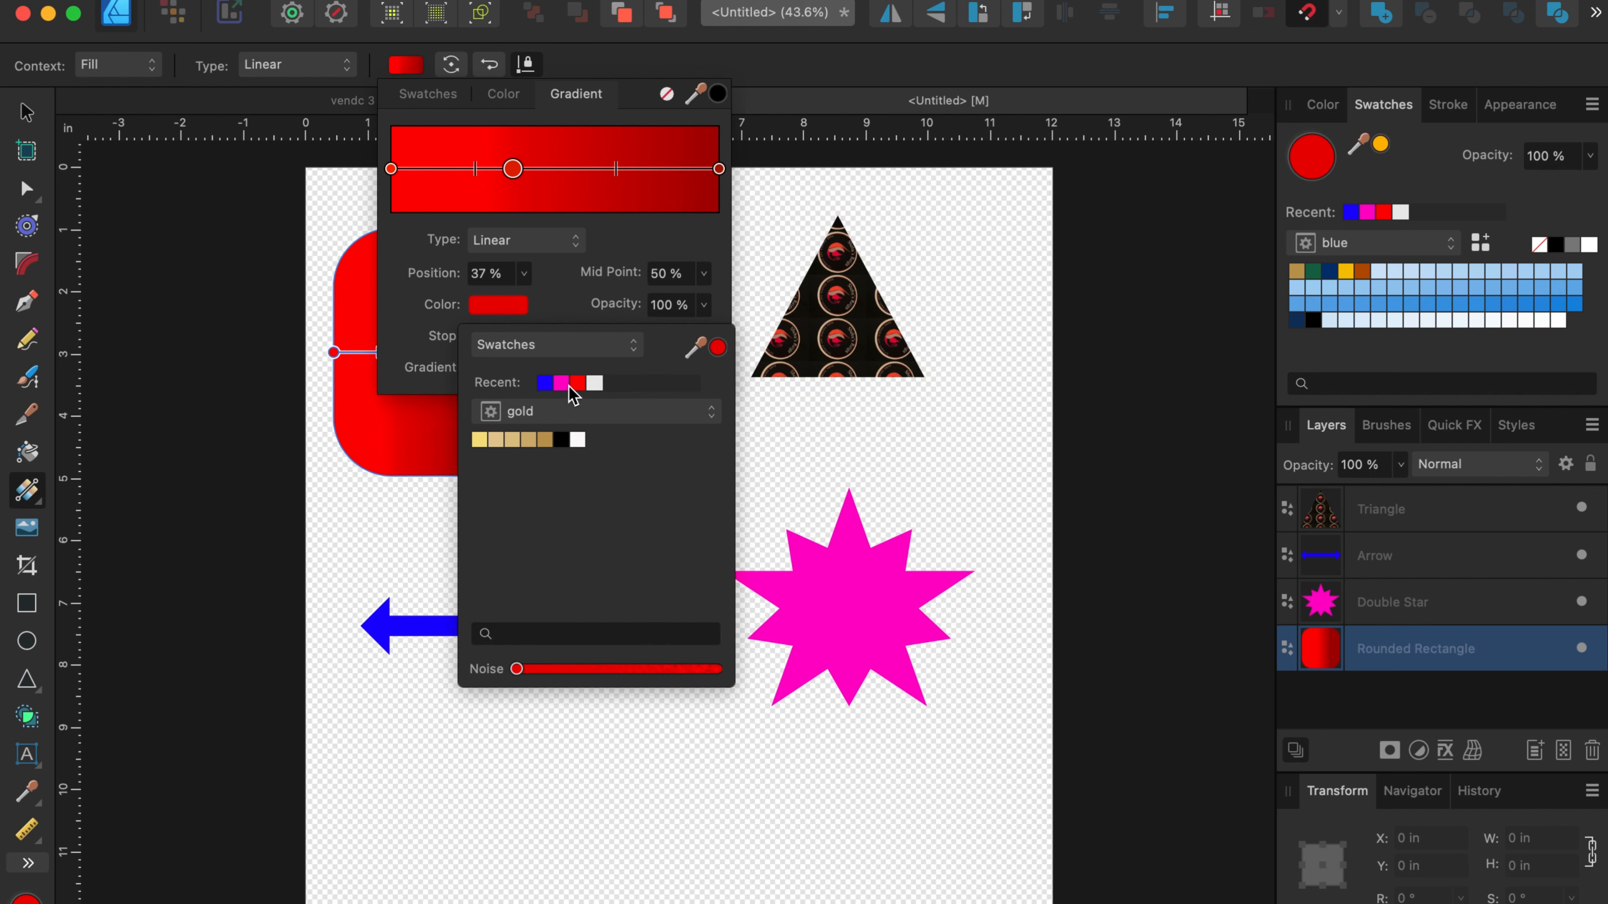
click(544, 383)
click(939, 408)
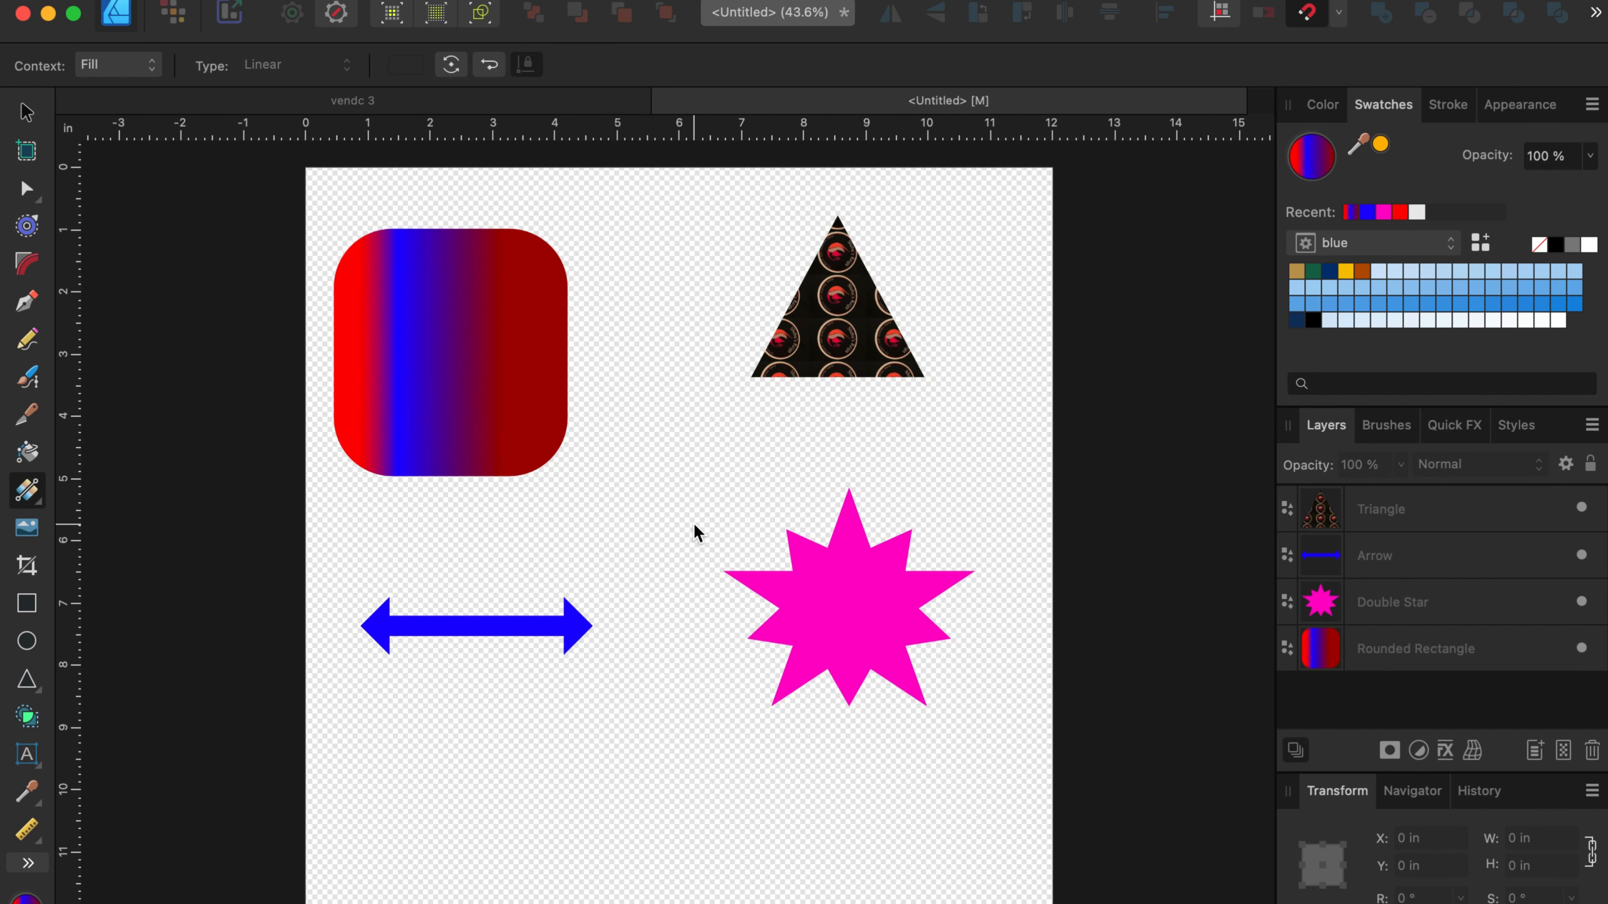
Step: Fill the blue double-headed arrow with IMG_4875.jpeg from Downloads as a bitmap fill
click(570, 629)
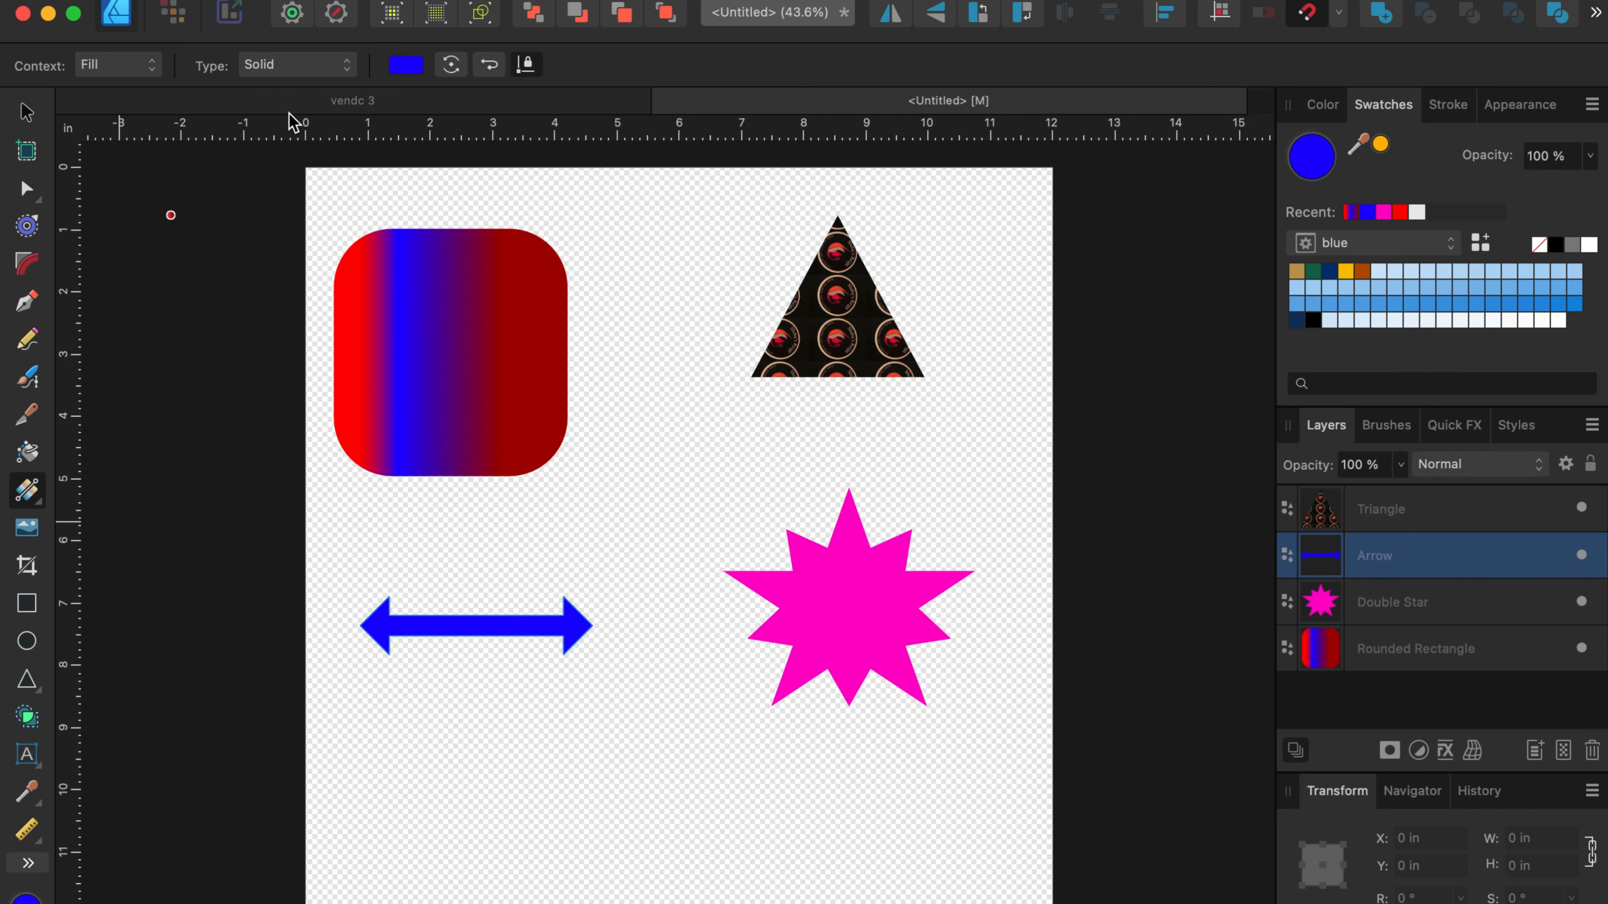
click(294, 64)
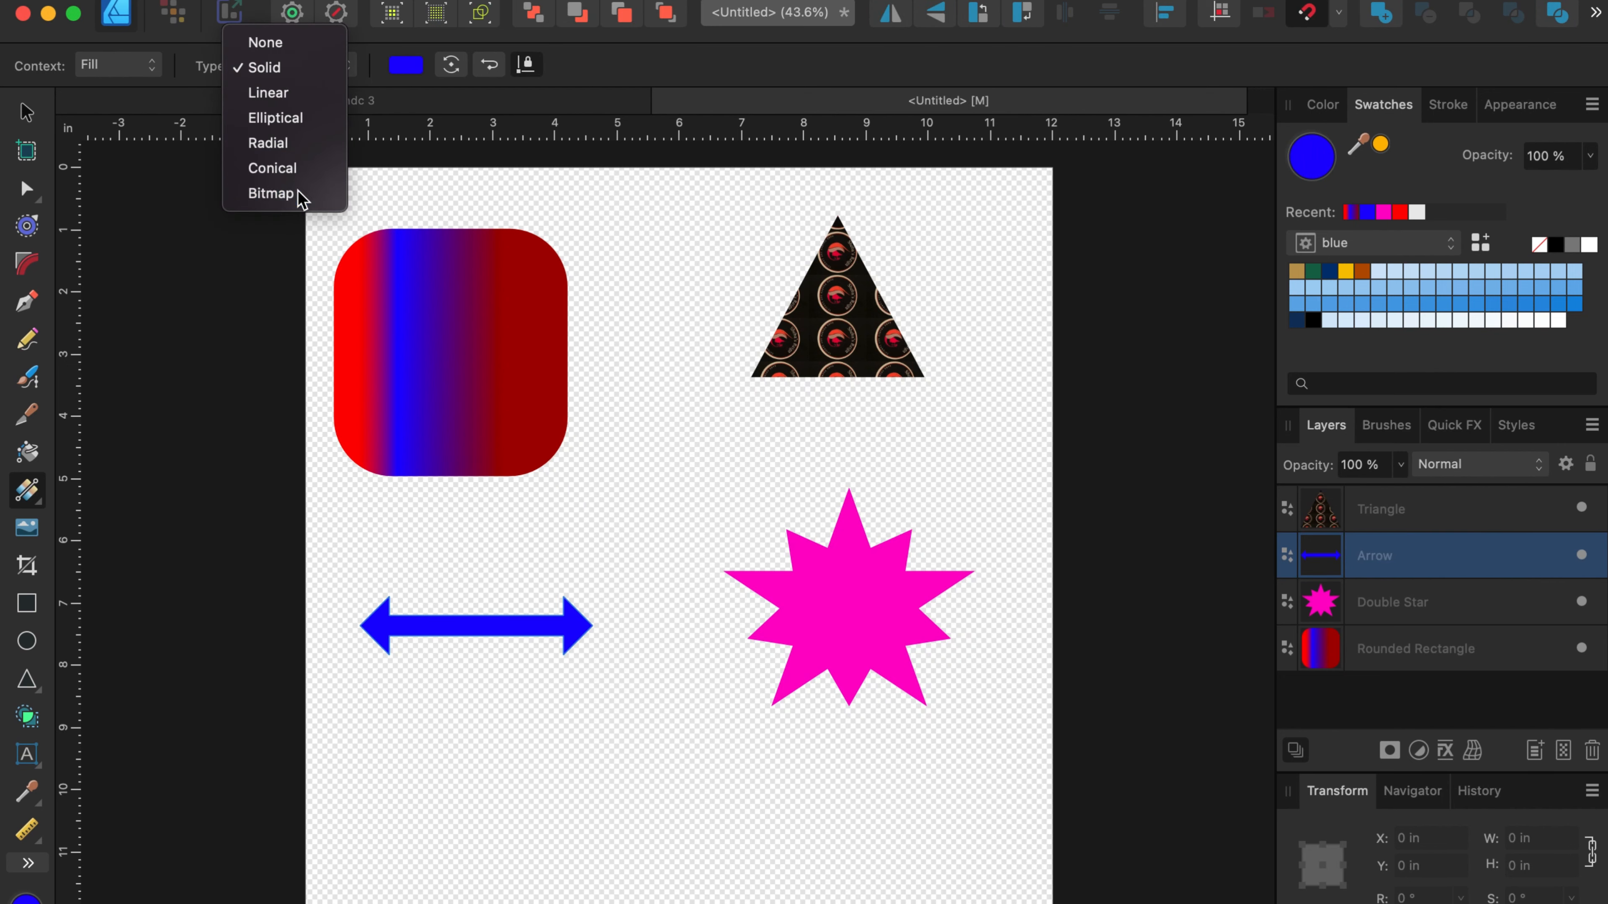
click(273, 193)
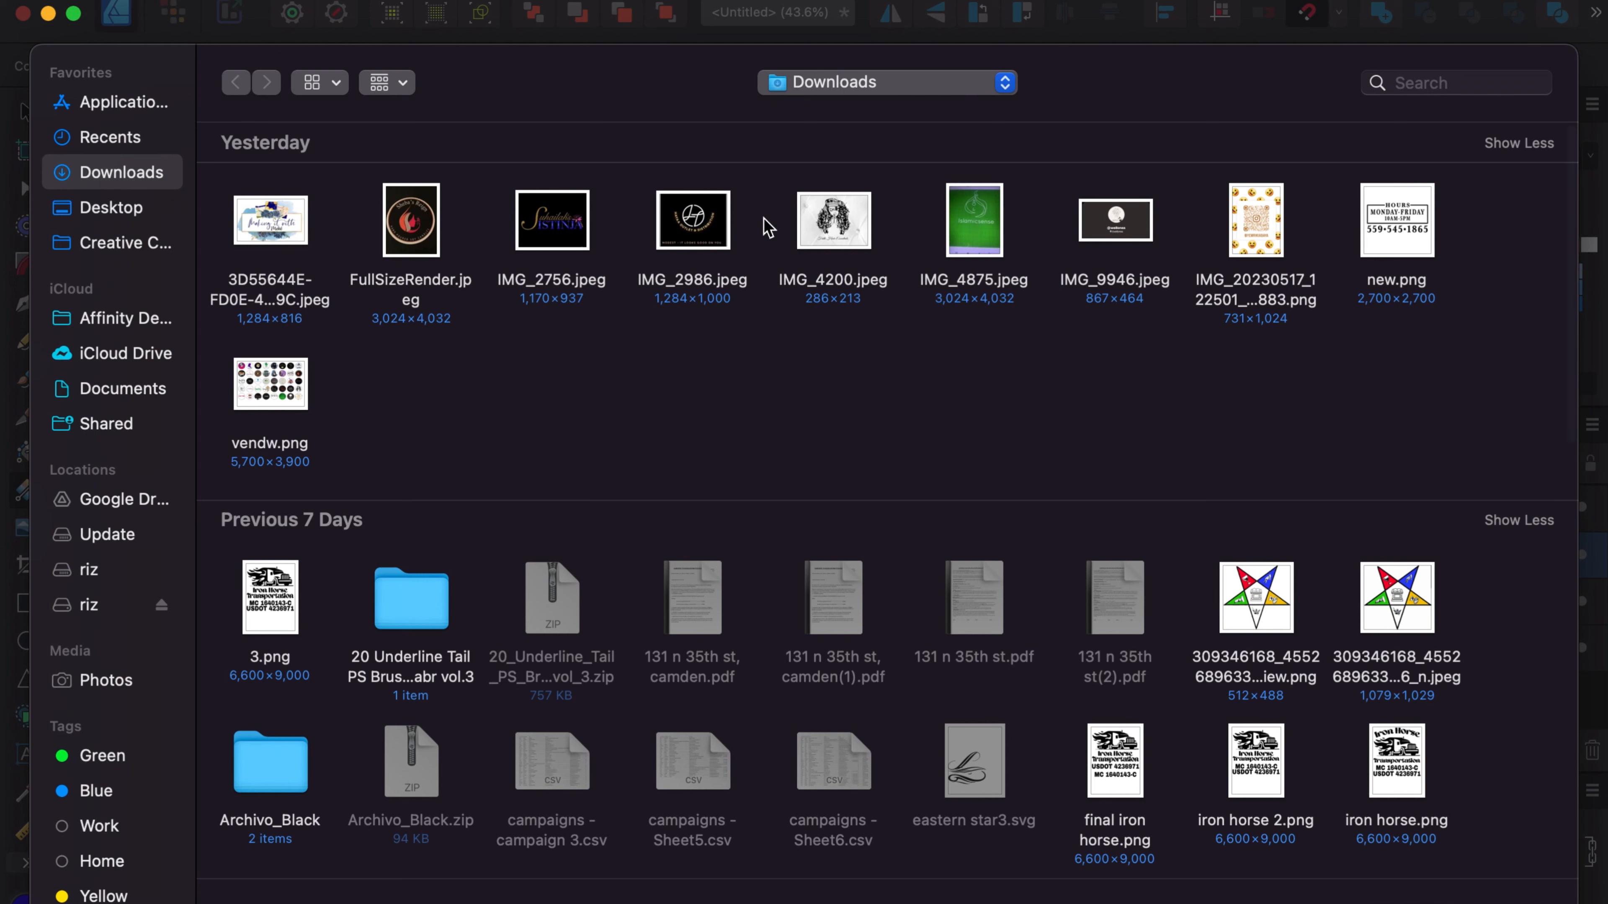
click(970, 215)
key(Return)
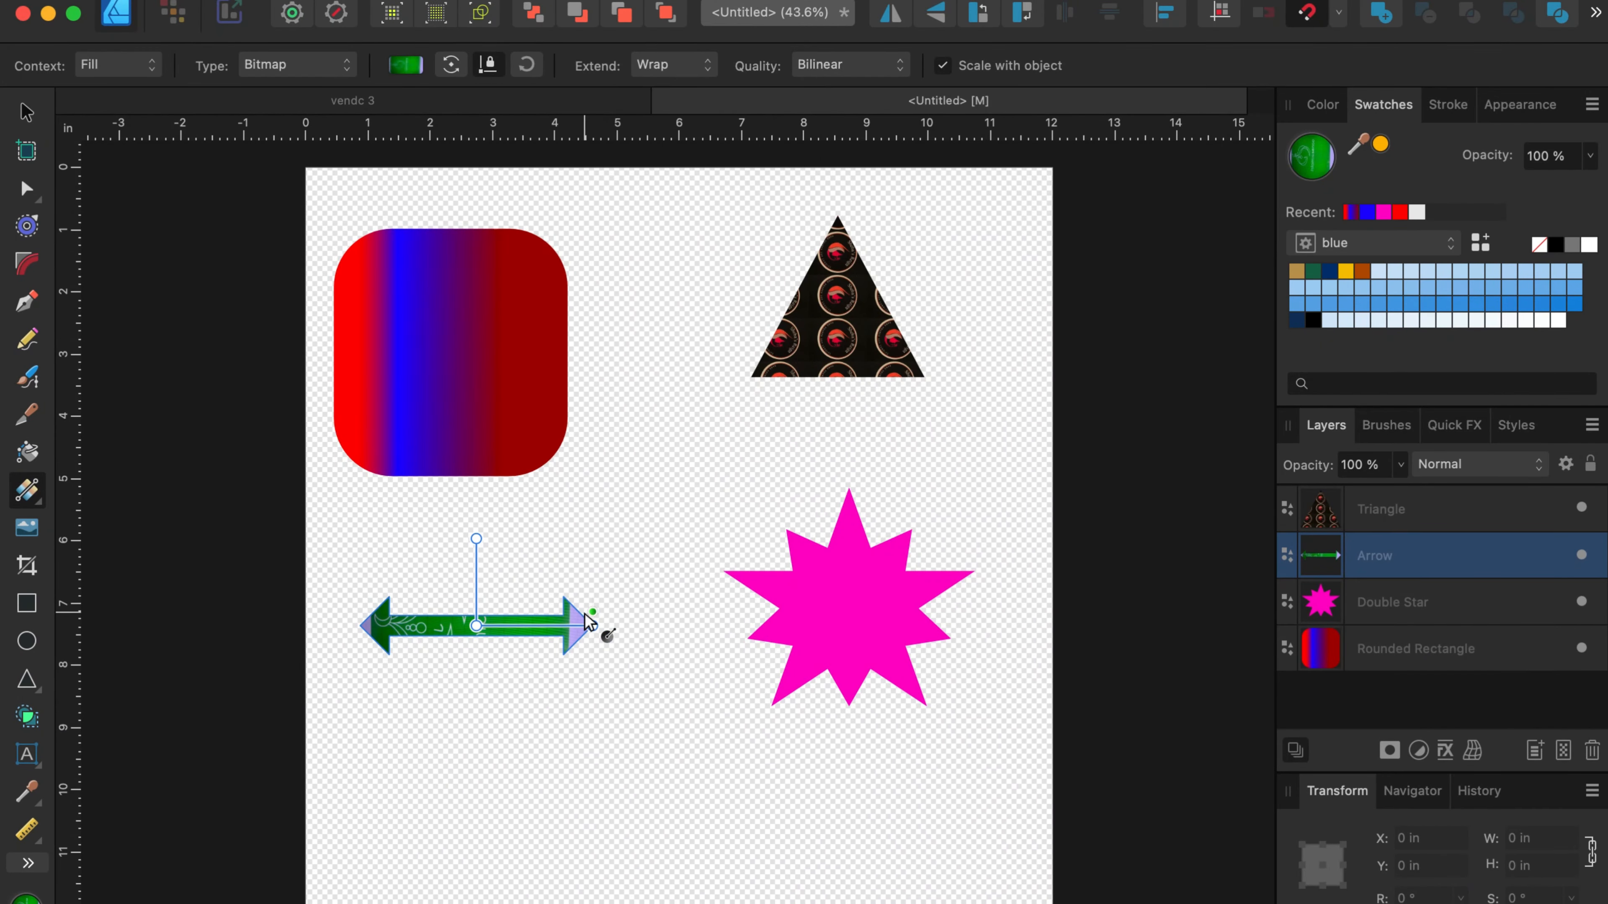
Step: Fill the magenta double star with IMG_9946.jpeg from Downloads as a bitmap fill, and deselect it
click(836, 602)
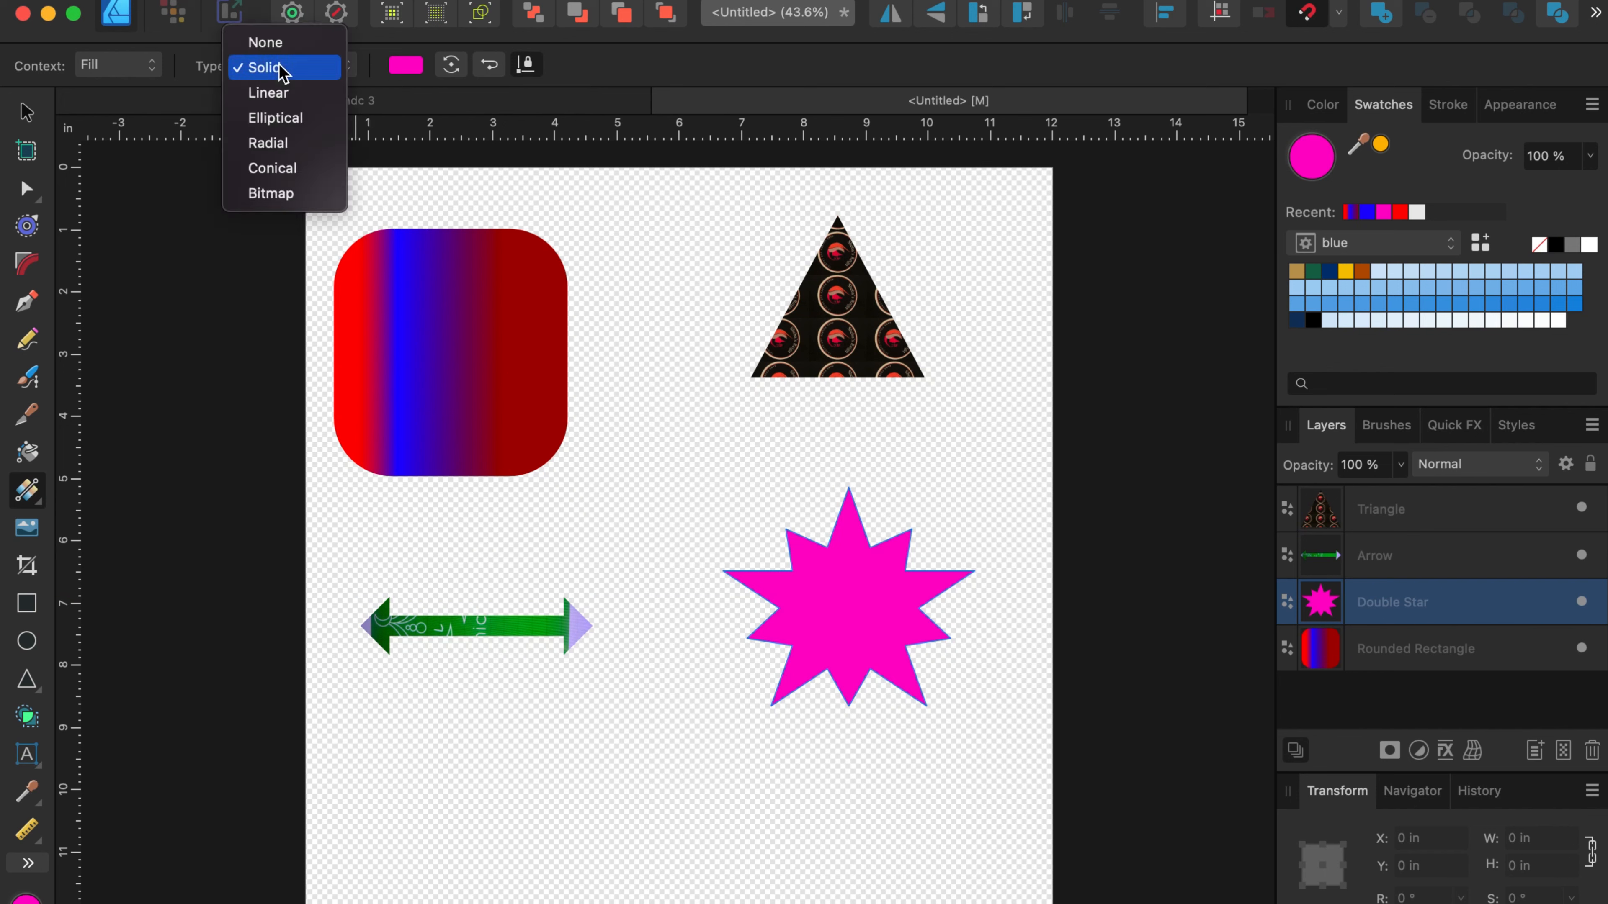
click(297, 195)
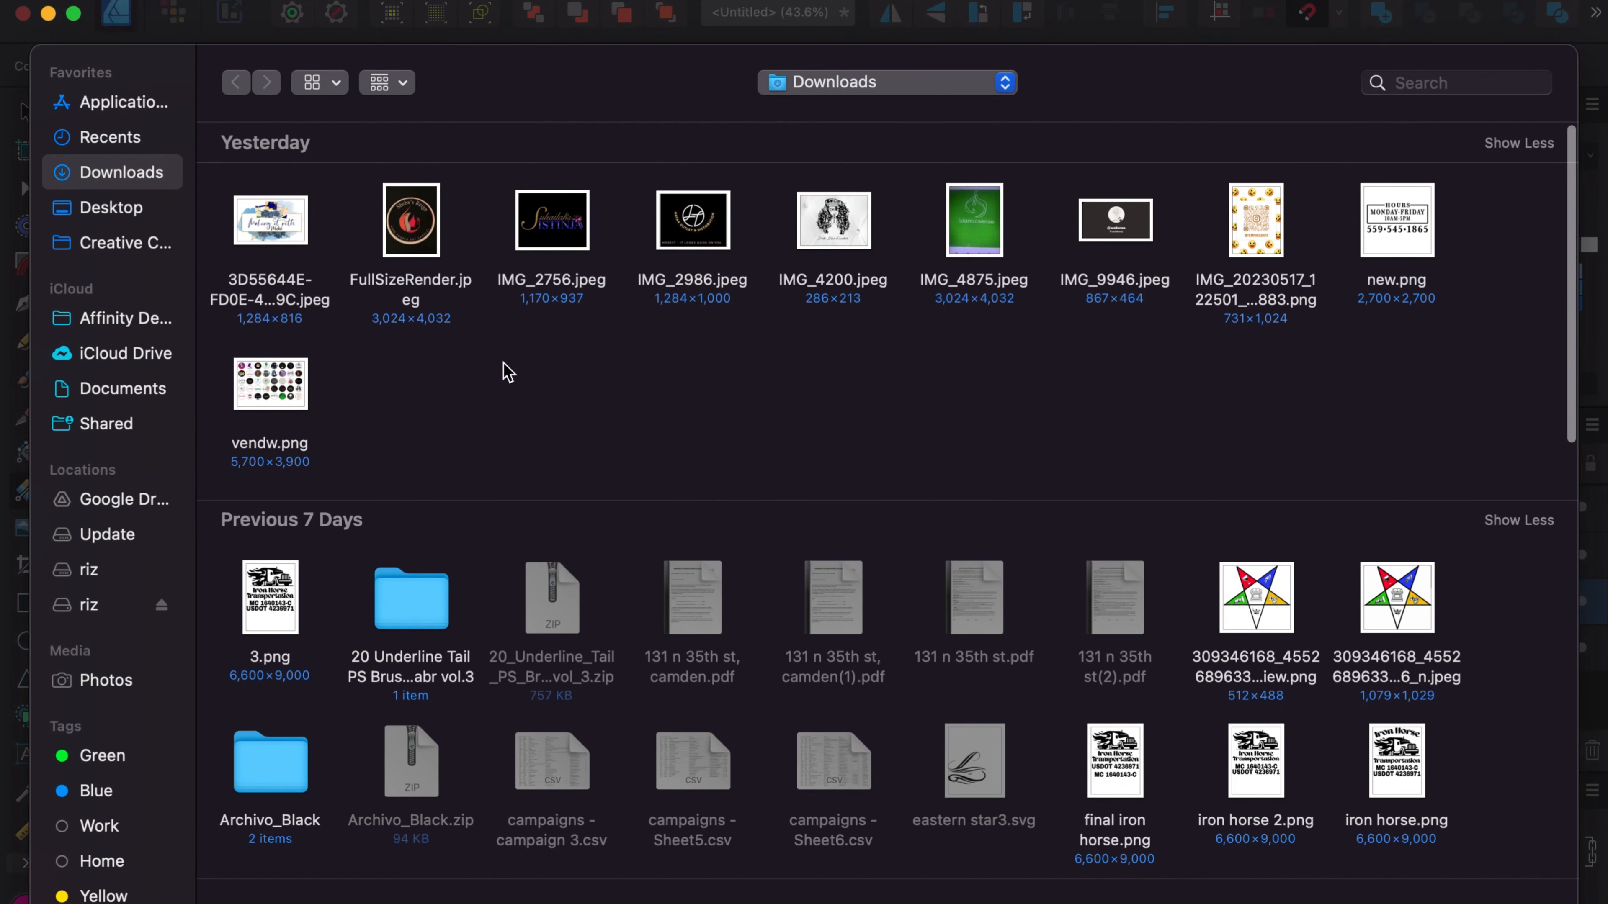
double_click(1139, 229)
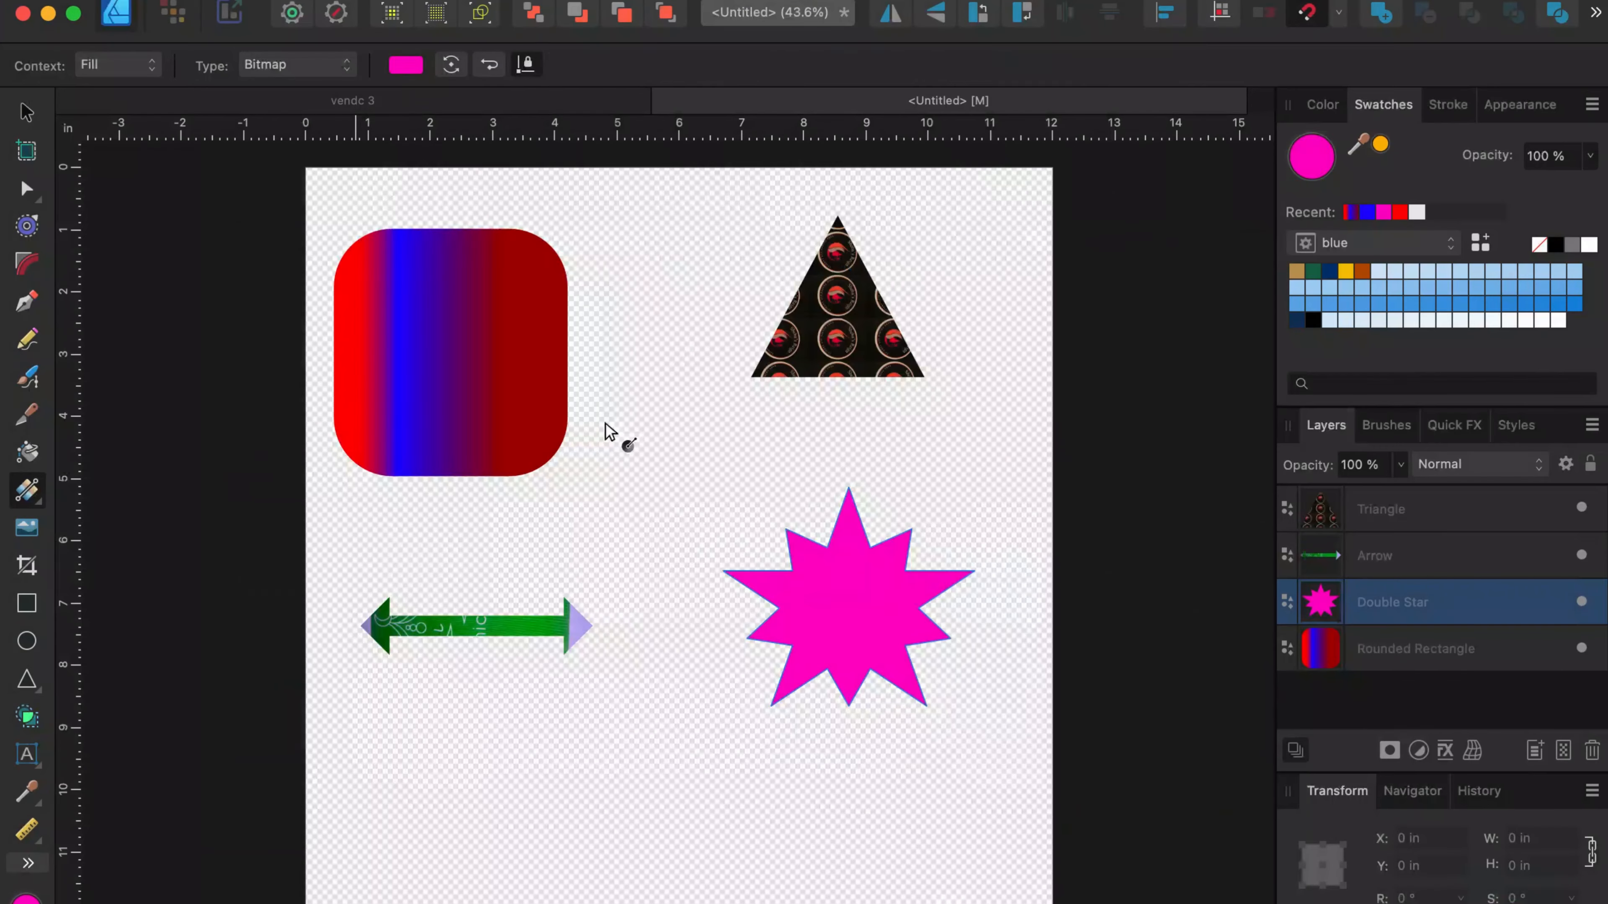
click(1048, 475)
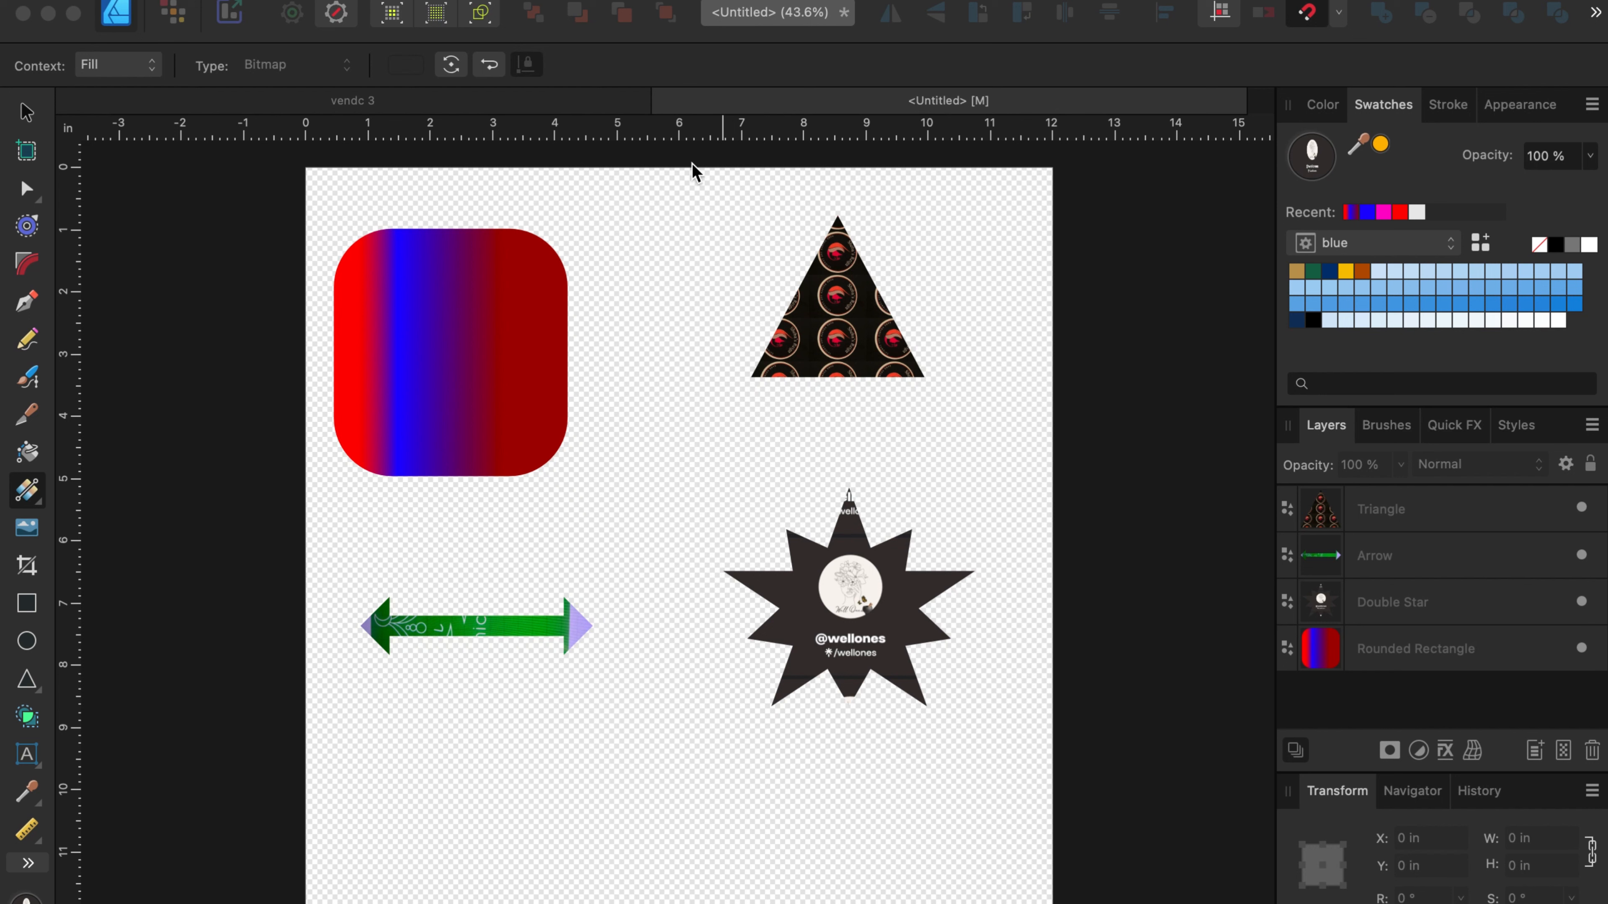
Step: Select all four shapes on the page and convert them to curves
drag(302, 156, 990, 827)
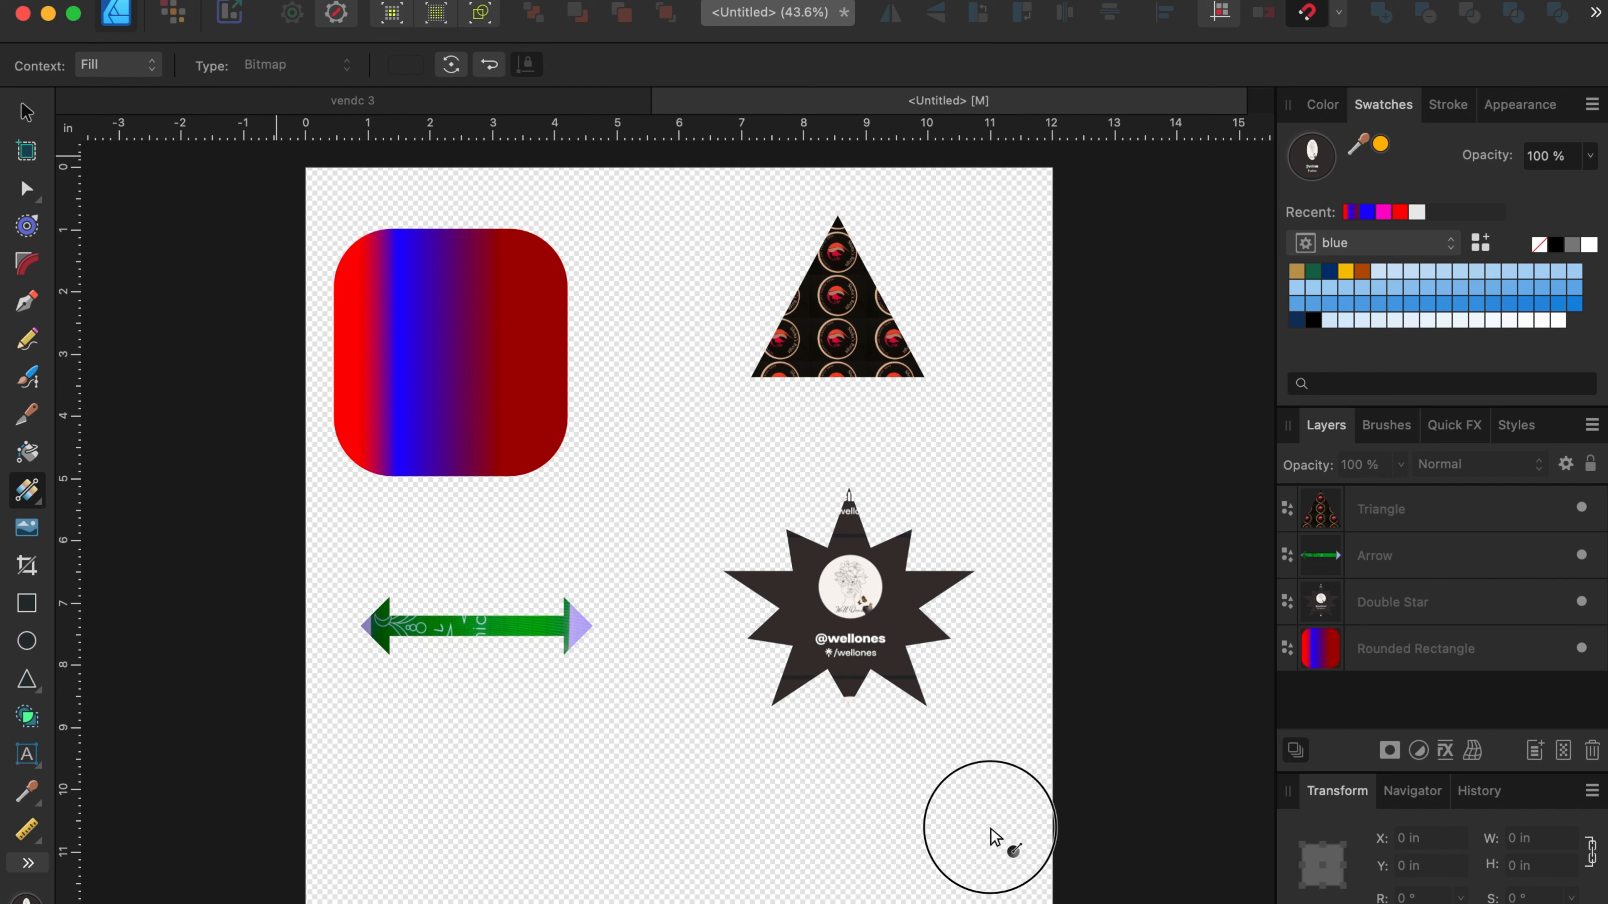
click(24, 114)
drag(222, 145, 1069, 890)
click(443, 7)
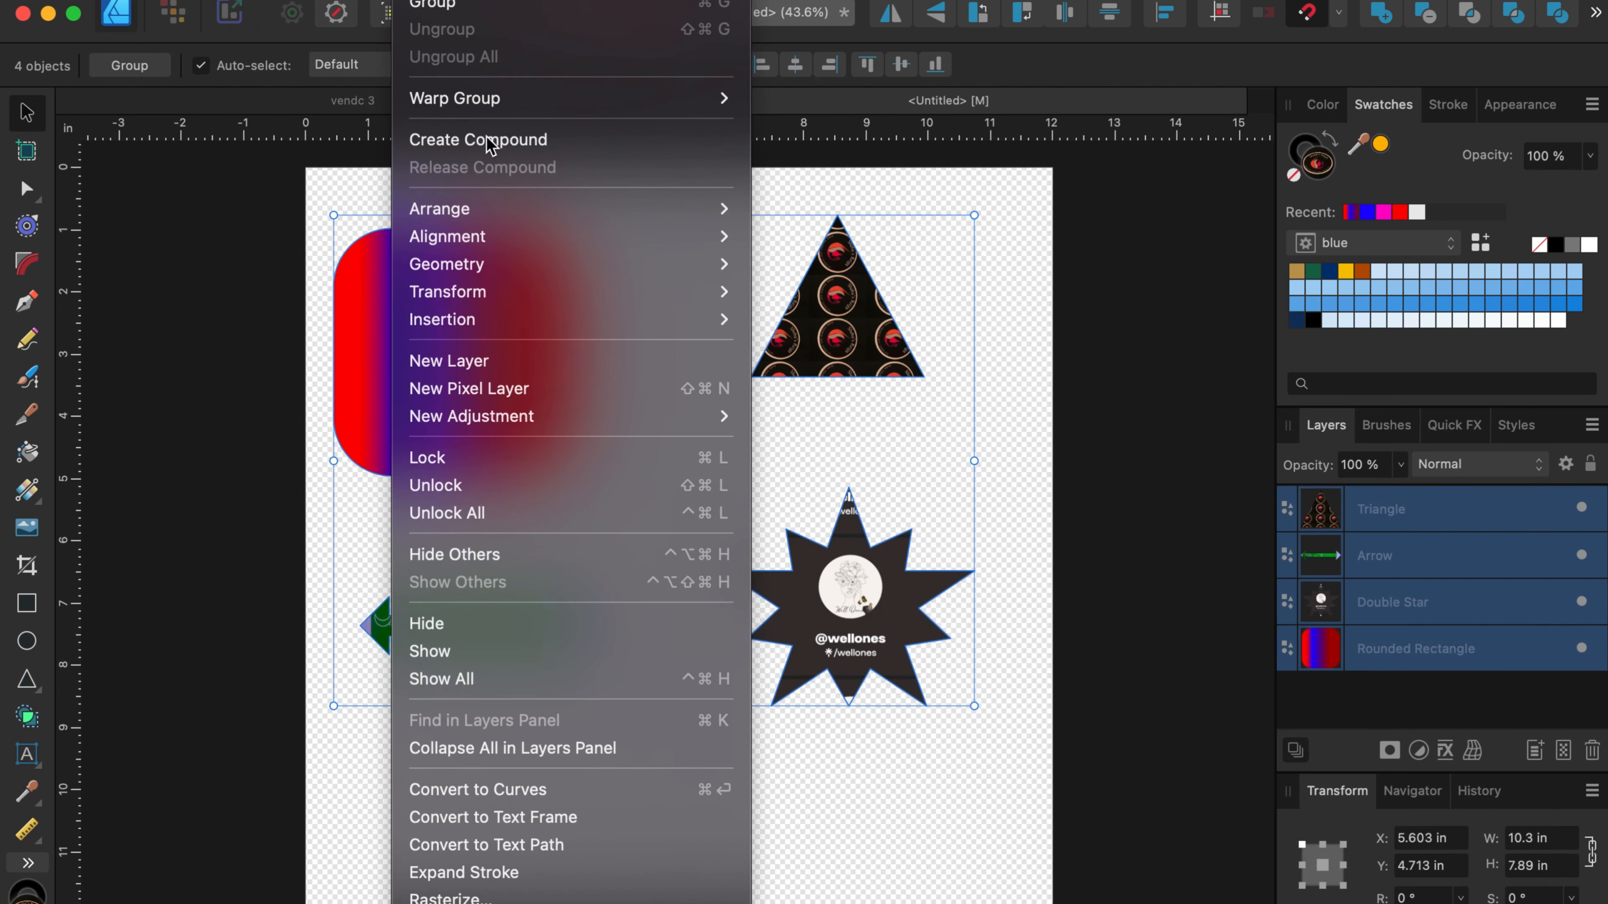
click(505, 790)
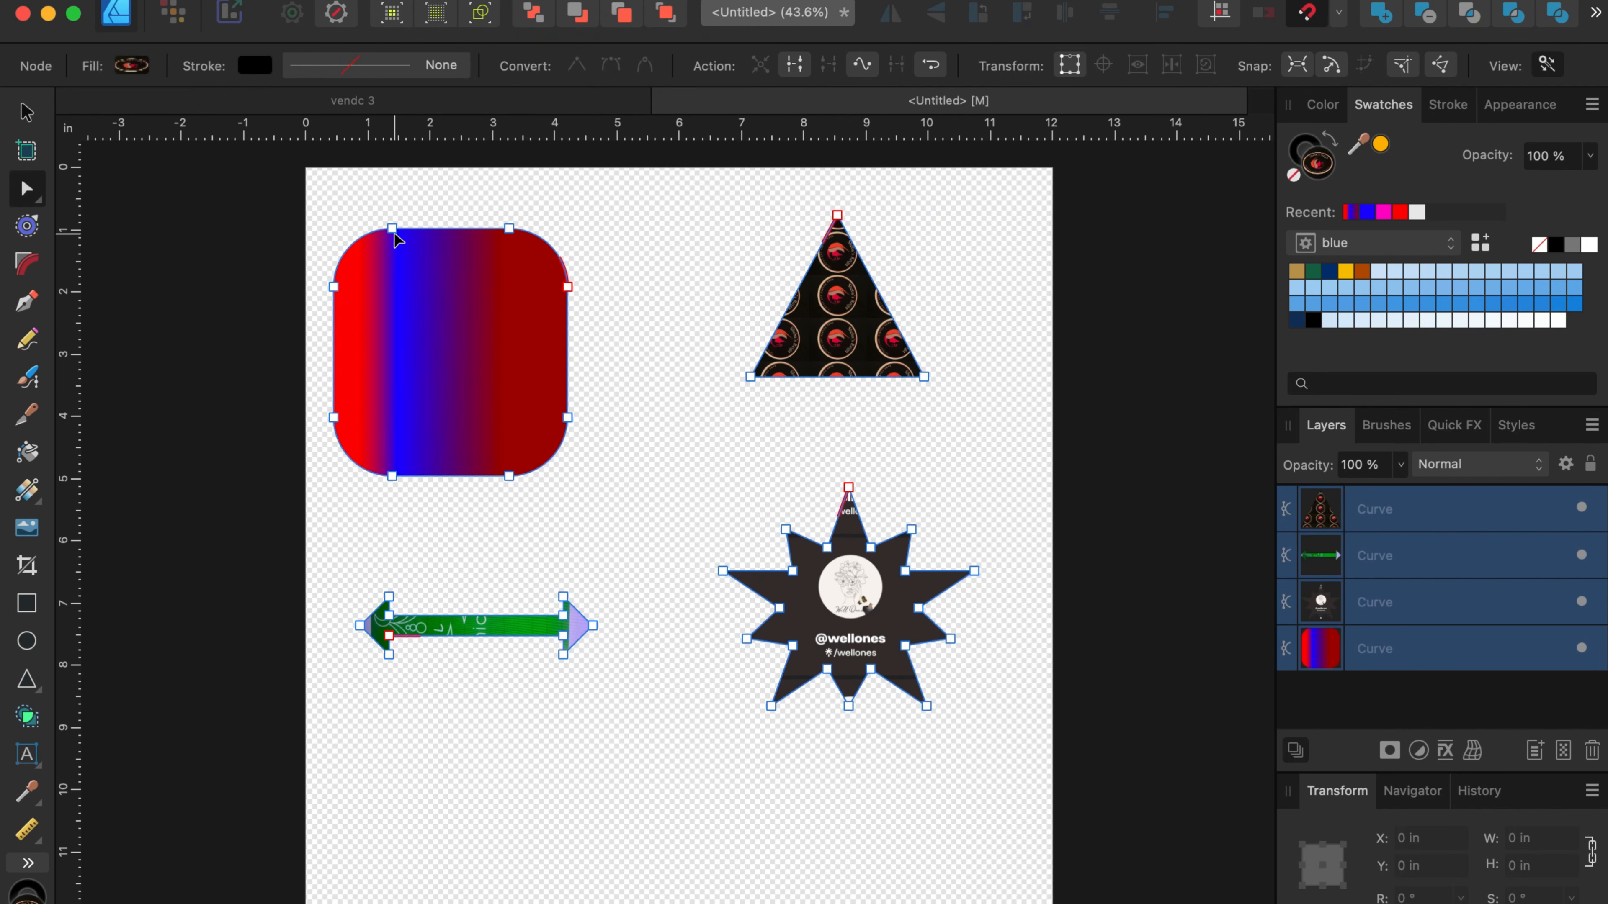
Step: Try reshaping the curves by moving two of the rounded rectangle's nodes inward and pulling the star's top point upward
drag(392, 229, 434, 317)
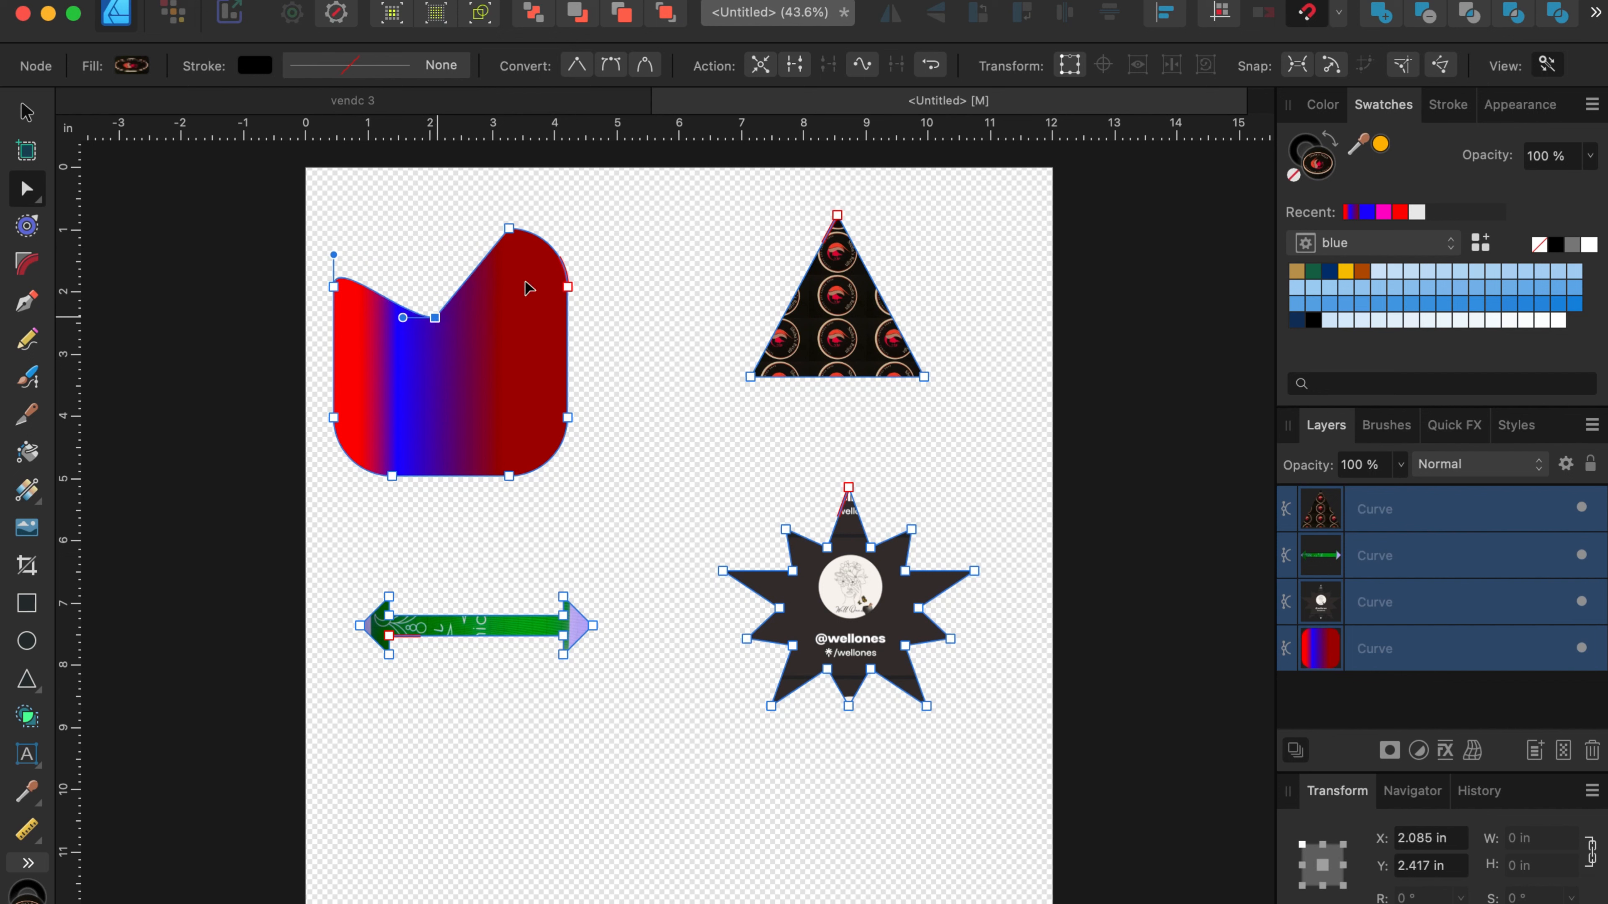
drag(569, 286, 461, 408)
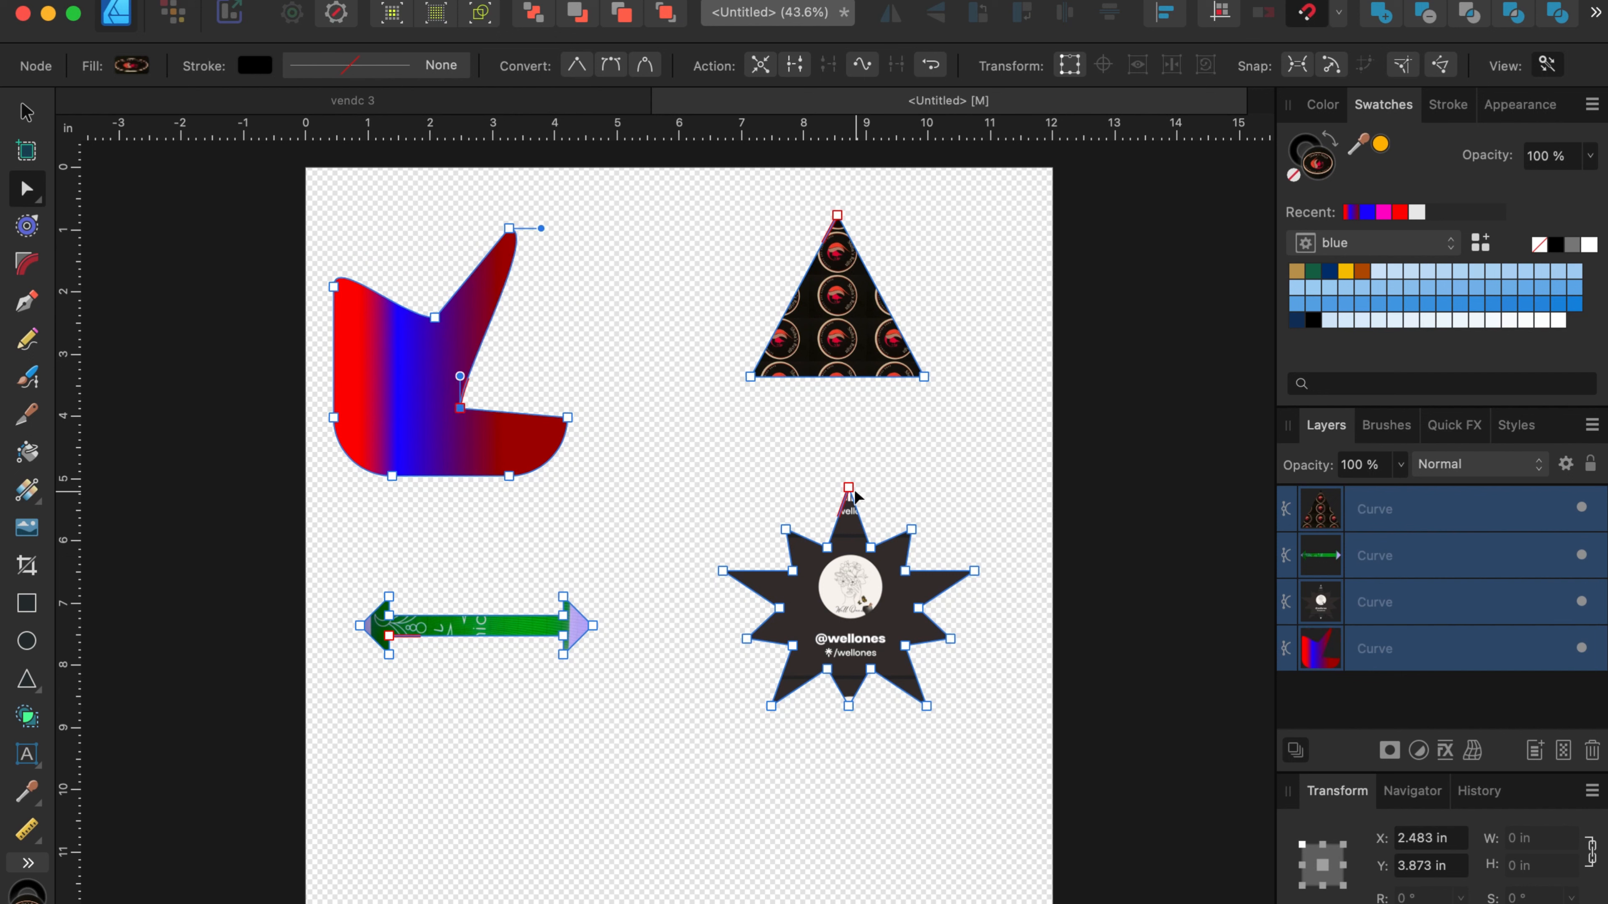
drag(848, 489, 849, 408)
Step: Undo the node edits and the conversion of the four shapes to curves
key(super+z)
key(super+z)
key(super+z)
key(super+z)
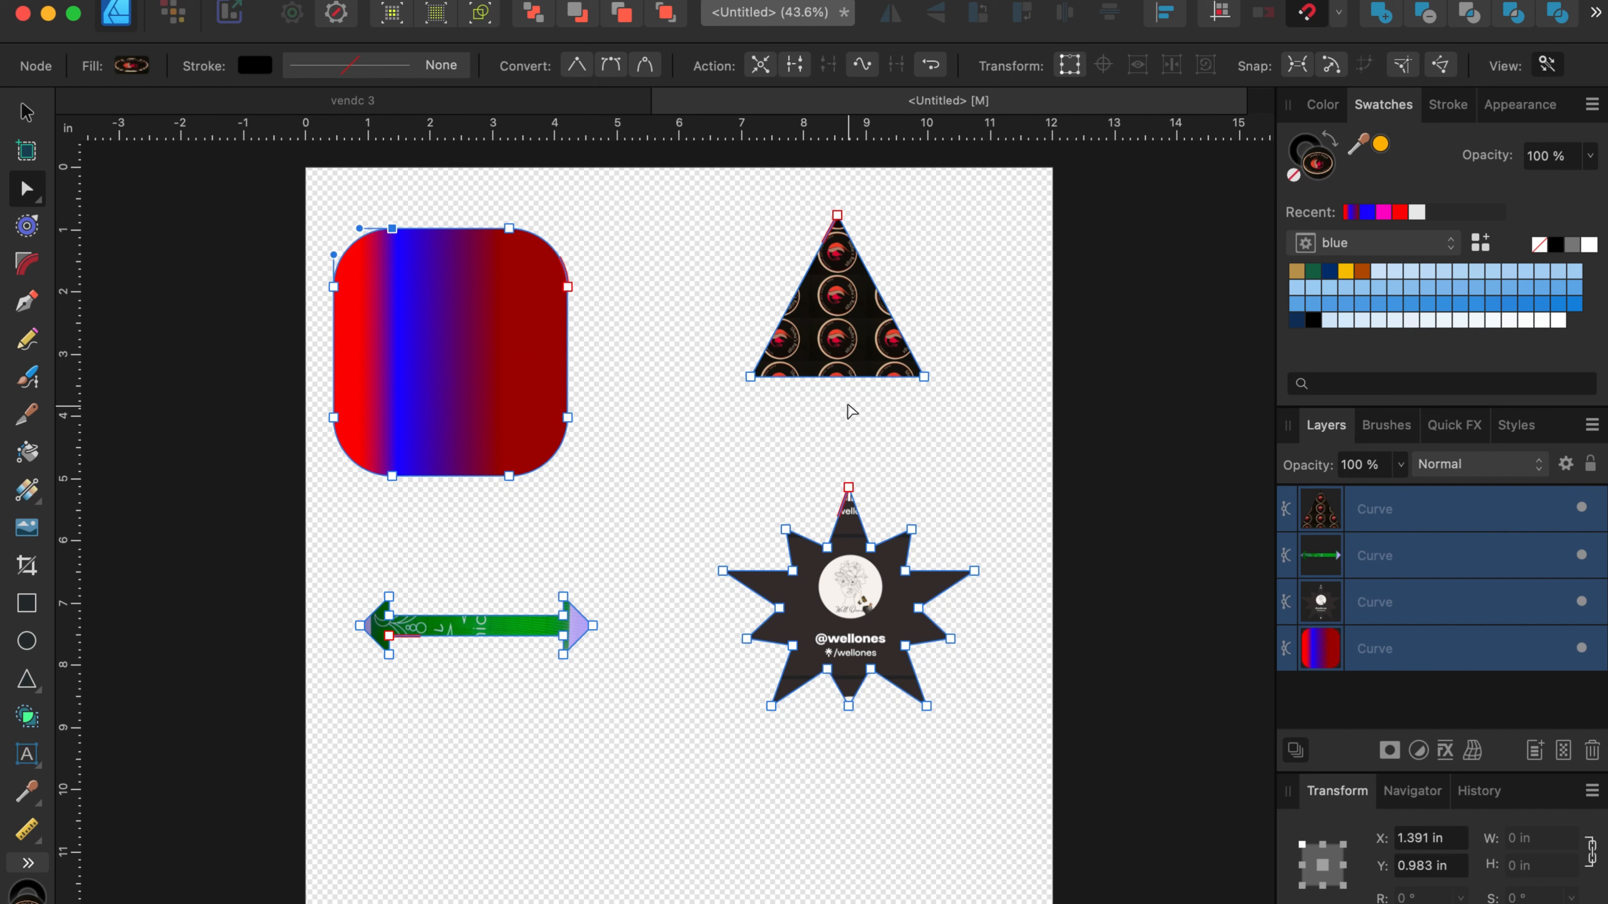
key(super+z)
key(super+z)
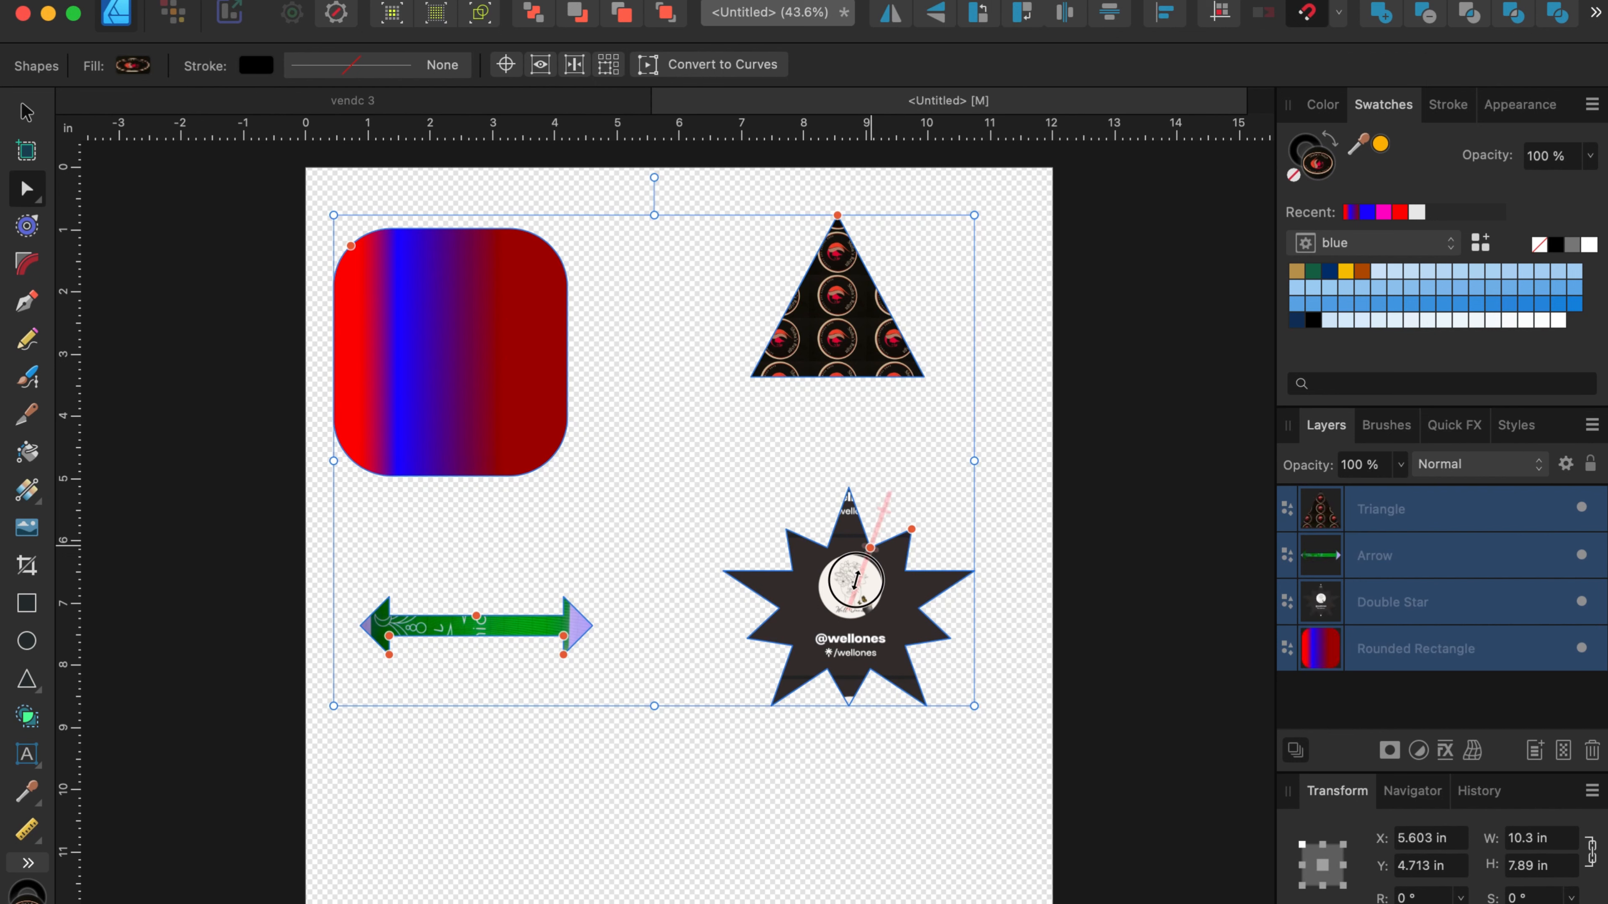
Step: Enlarge the double star's inner radius for shallower points, and shift the triangle's apex fully right to make a right triangle
drag(856, 579, 882, 526)
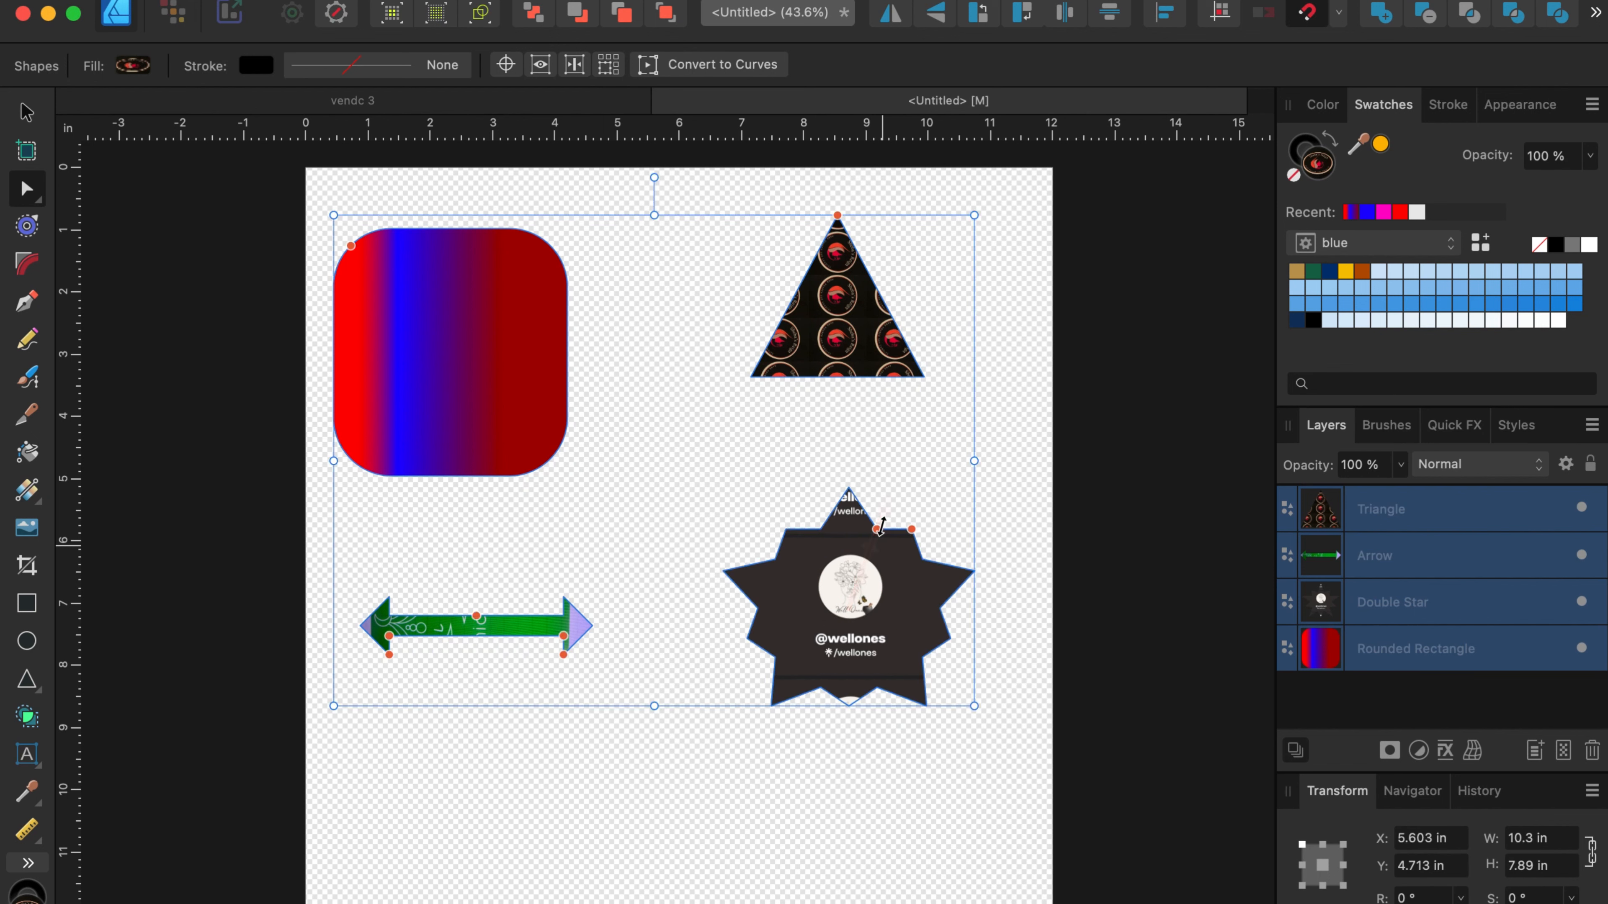
drag(837, 216, 924, 215)
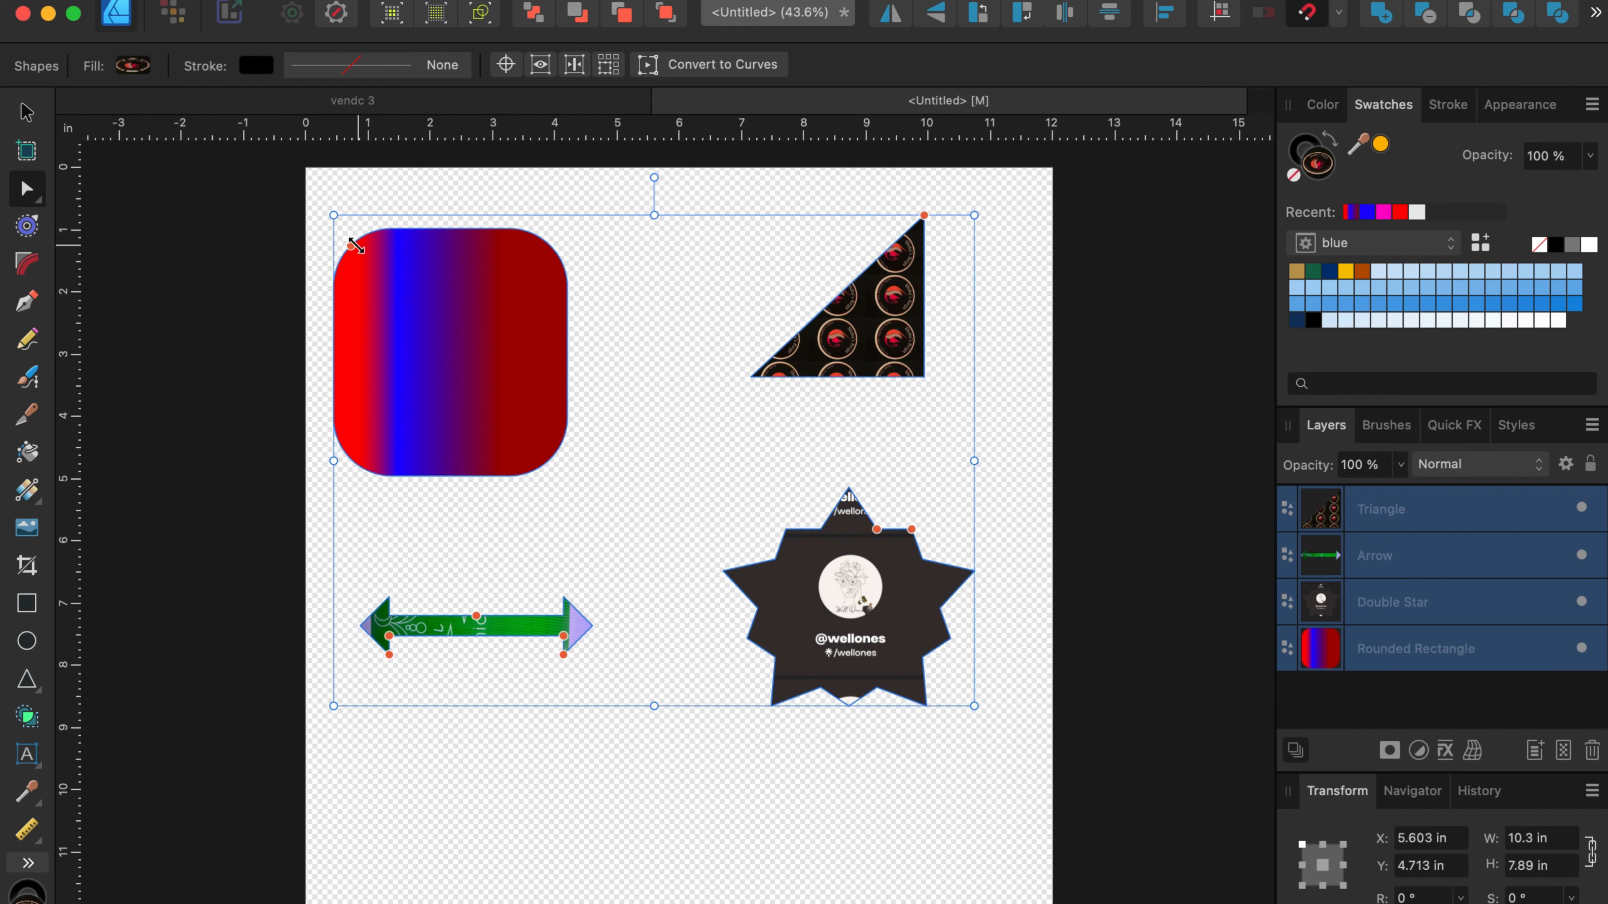
Step: Round the rectangle's corners to 50%, and reshape the double-headed arrow into a thicker arrow with a flat left end and long right head
drag(353, 244, 435, 313)
mouse_move(476, 612)
mouse_down()
mouse_move(476, 536)
mouse_move(476, 612)
mouse_up()
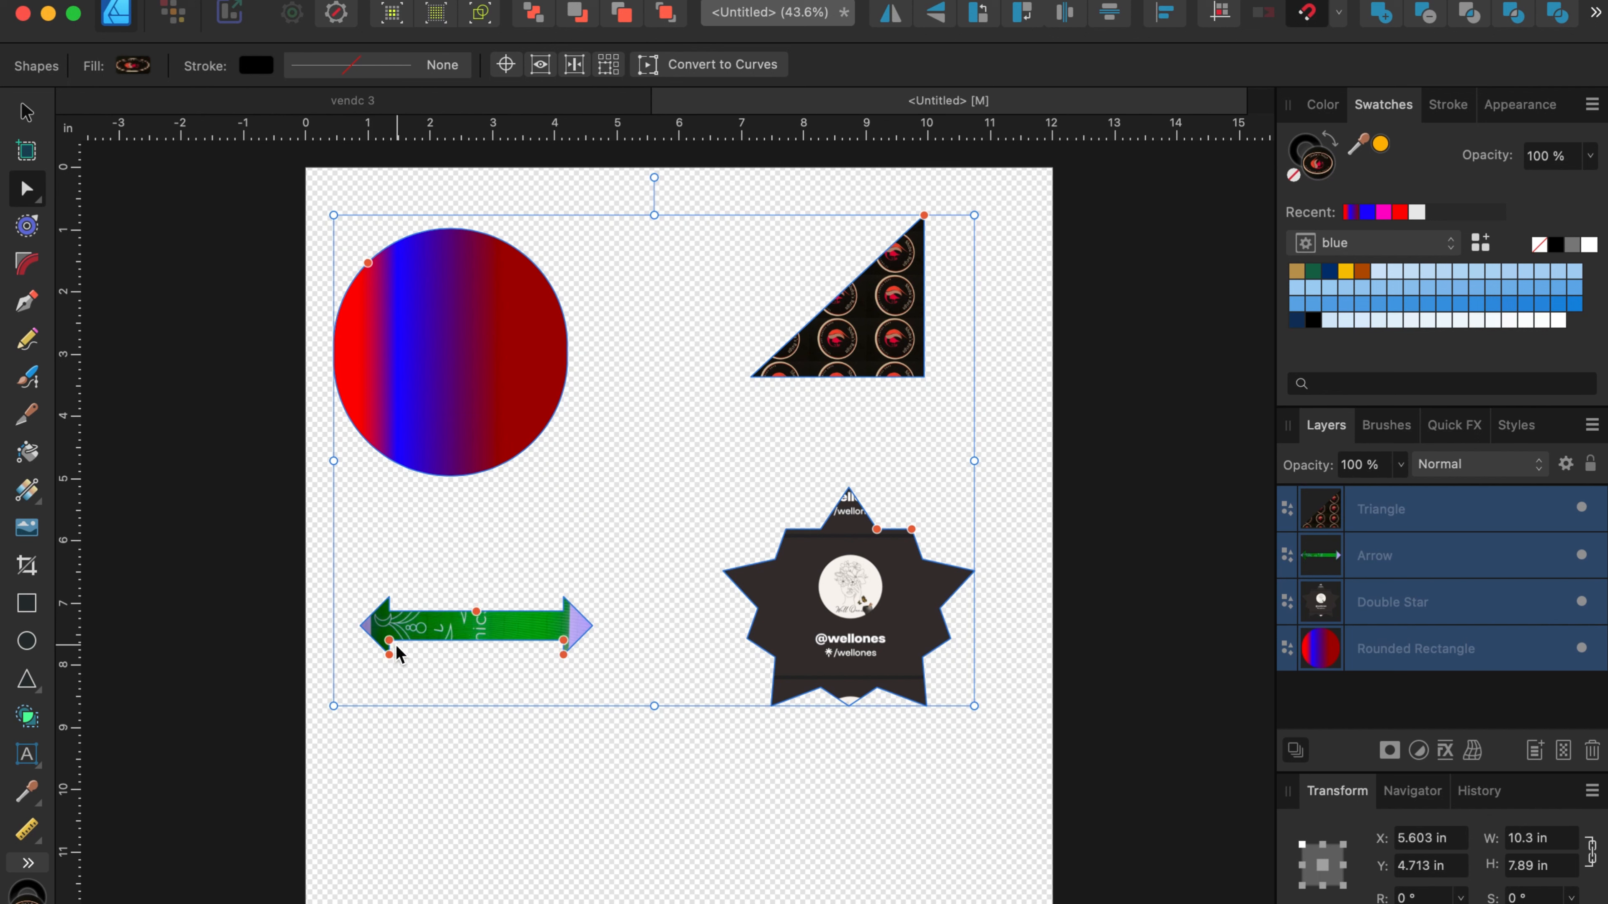
drag(388, 641, 504, 719)
drag(393, 653, 339, 642)
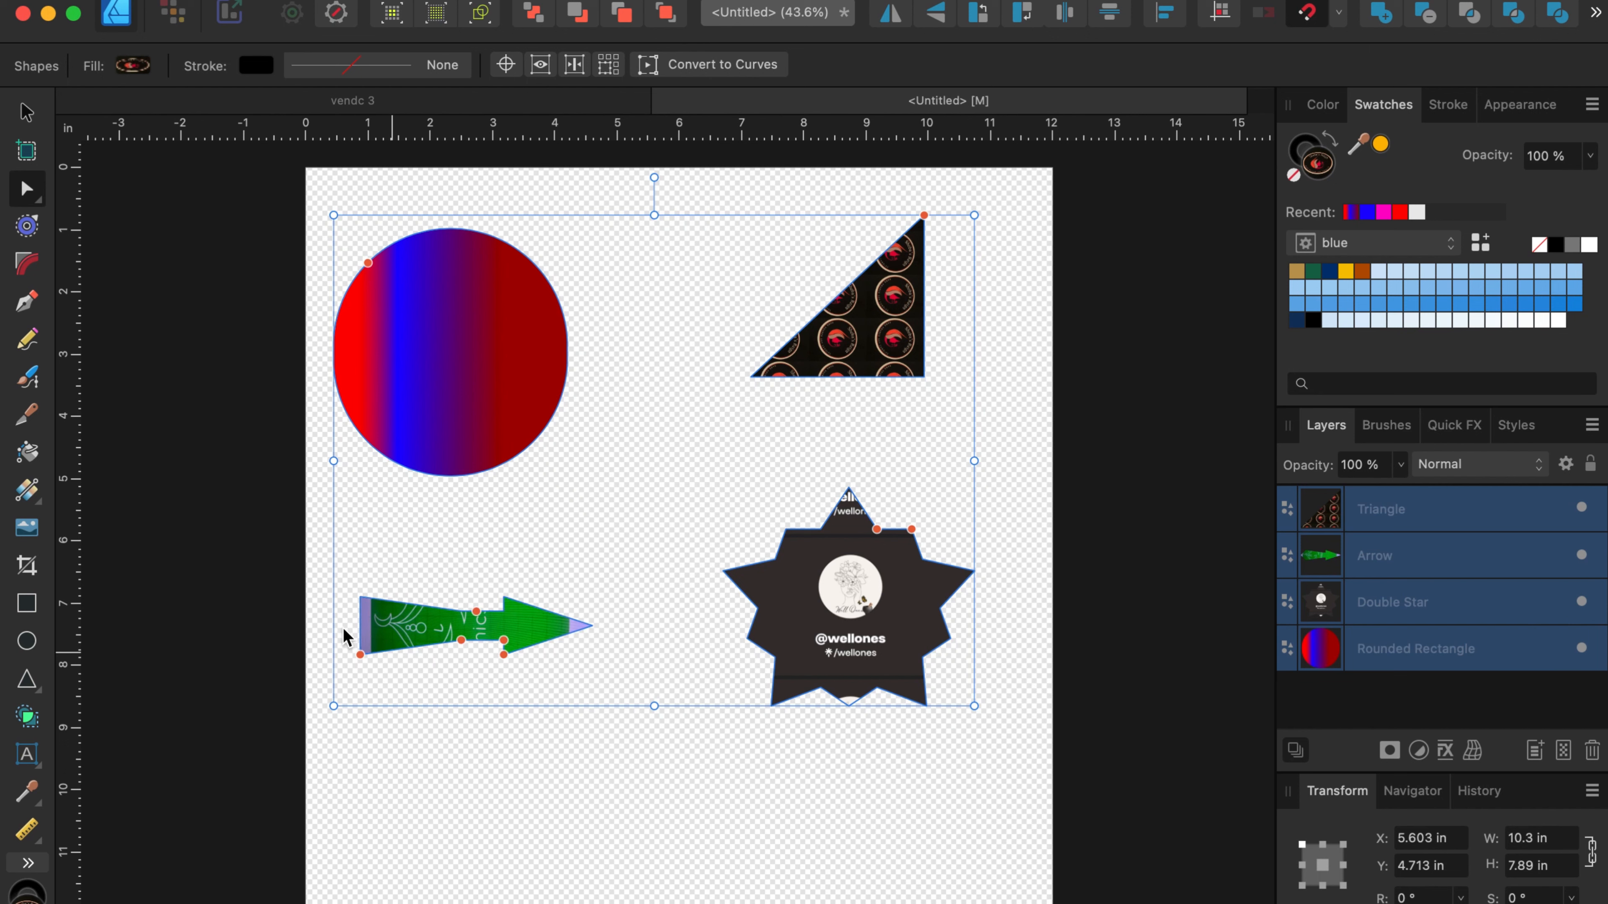
click(1004, 733)
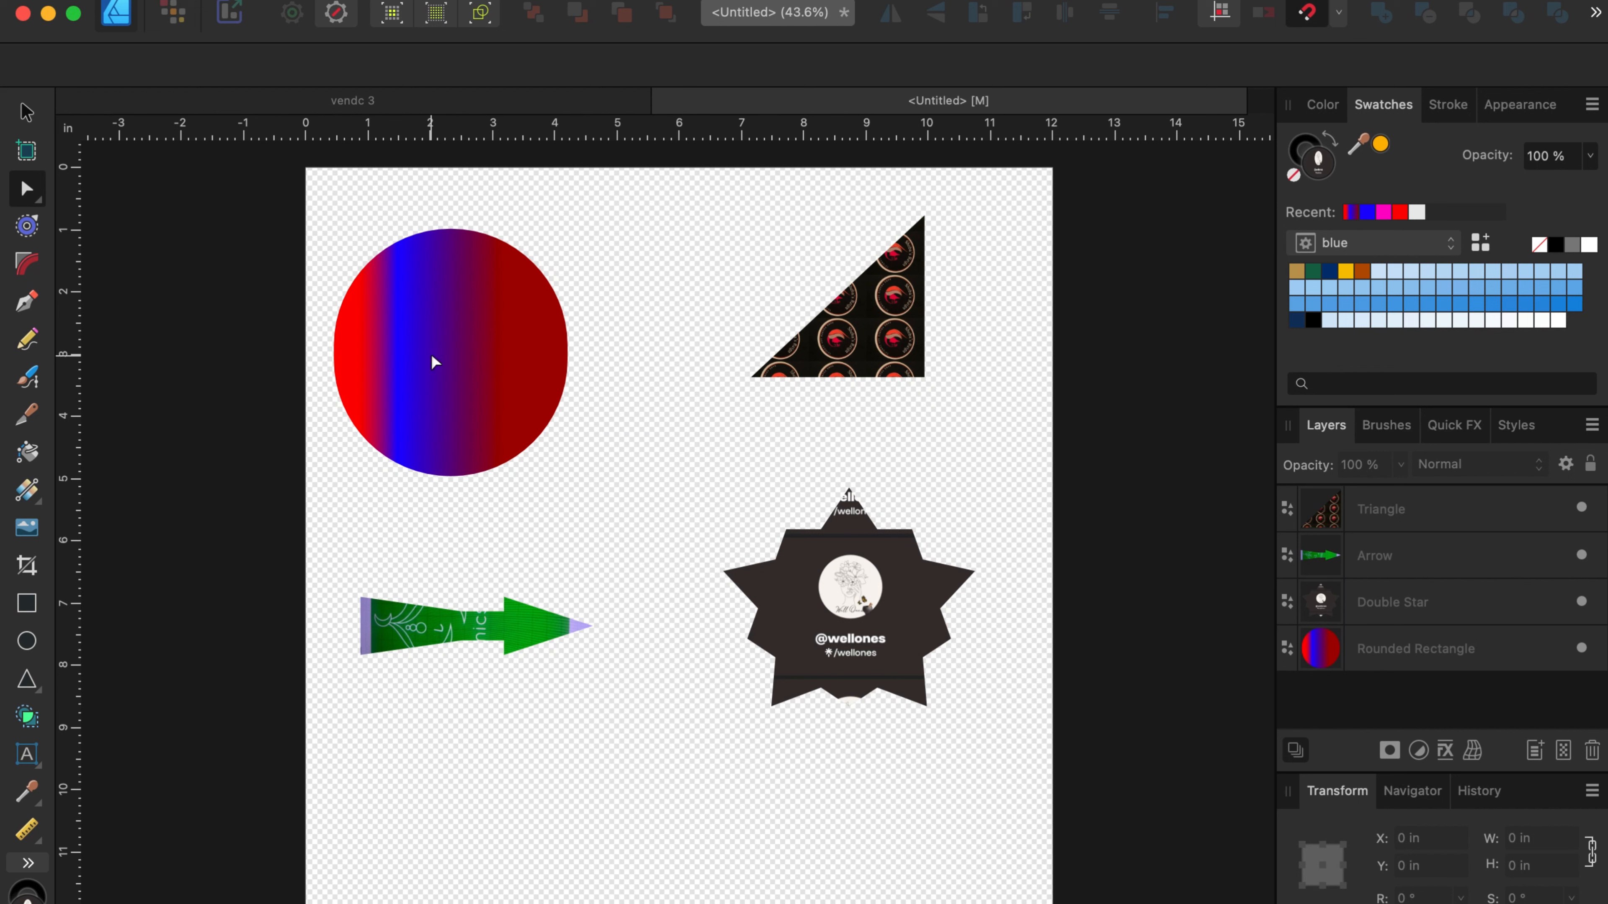
Step: Move the rounded gradient shape right and slightly up, to about X 3.1 in, Y 2.76 in
key(v)
click(409, 307)
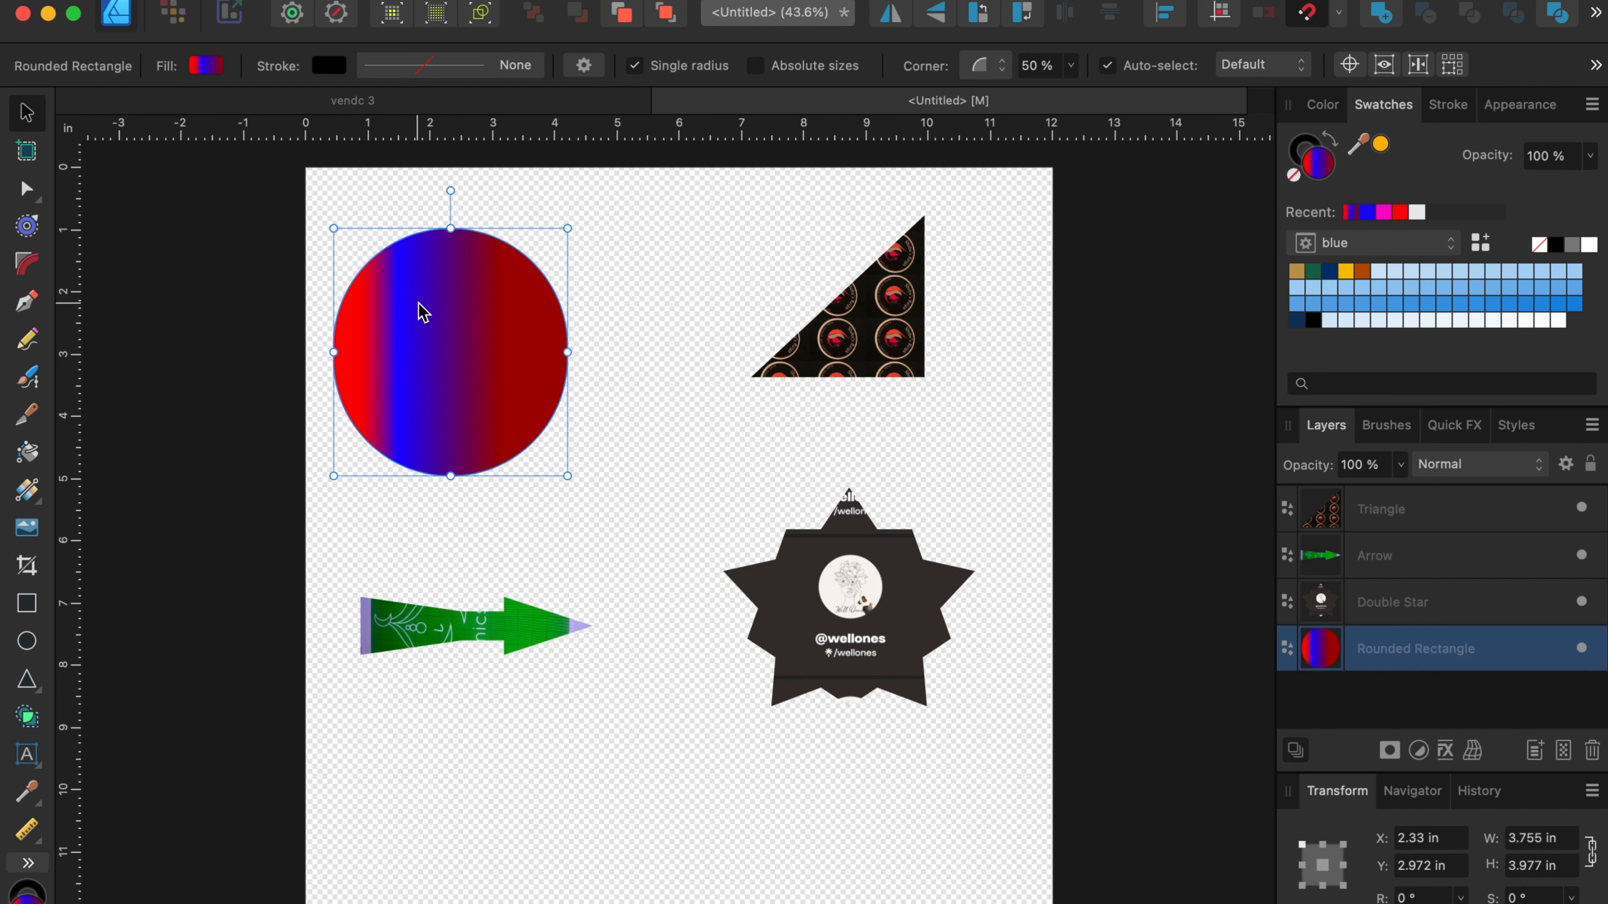
drag(482, 308, 507, 304)
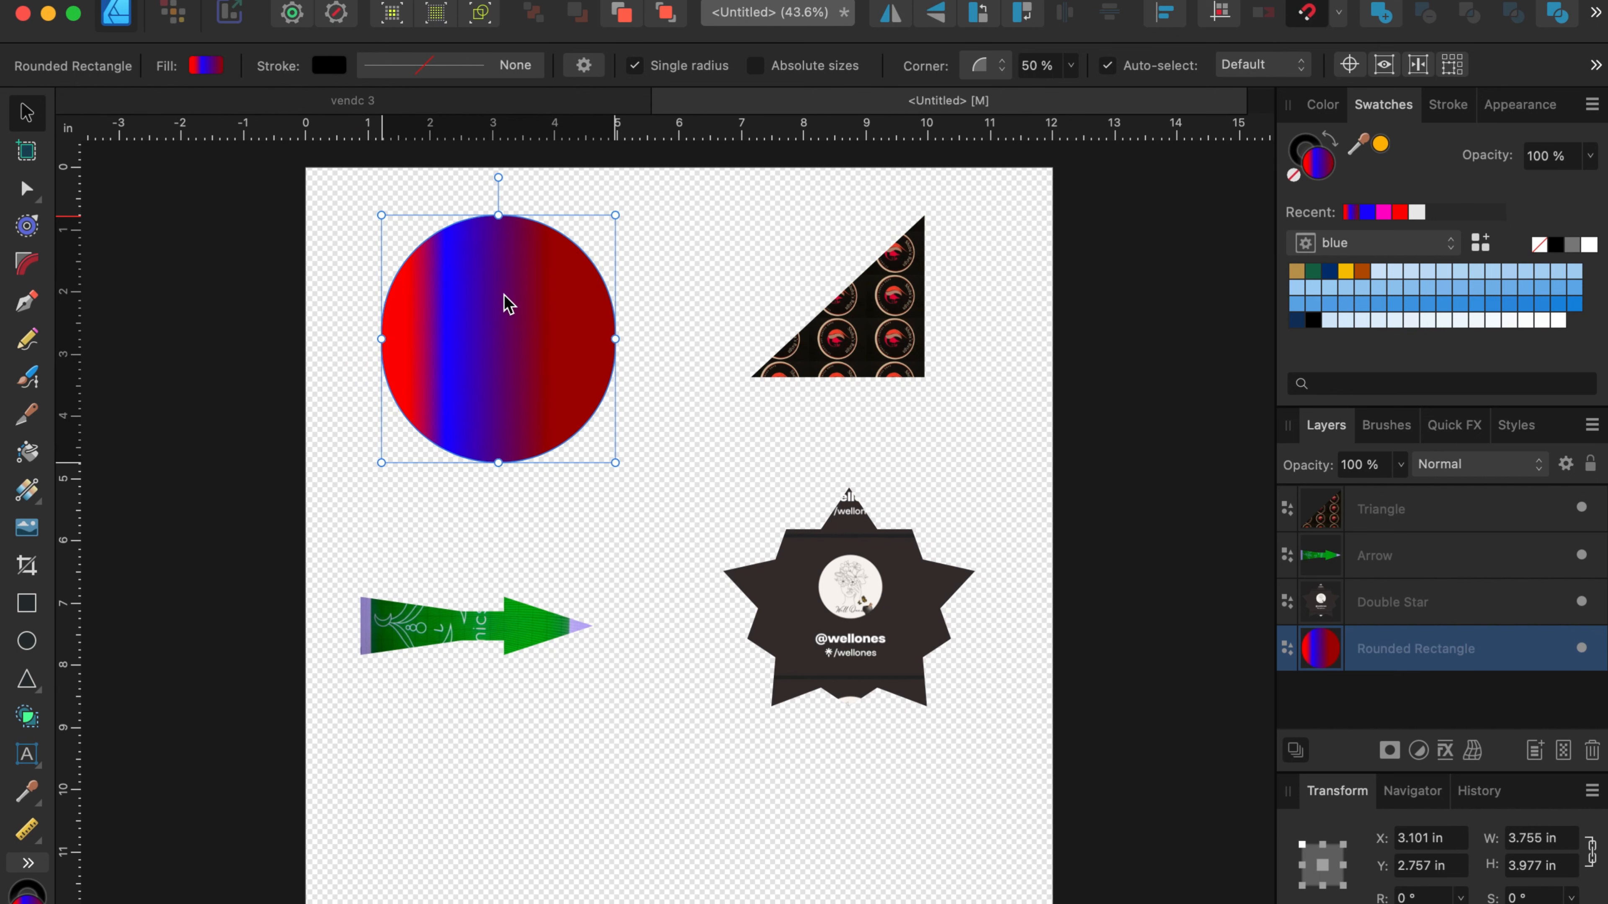
Step: Preview a PNG export of the rounded gradient shape with the area set to Selection Only, cancel the export, and deselect the shape
click(244, 1)
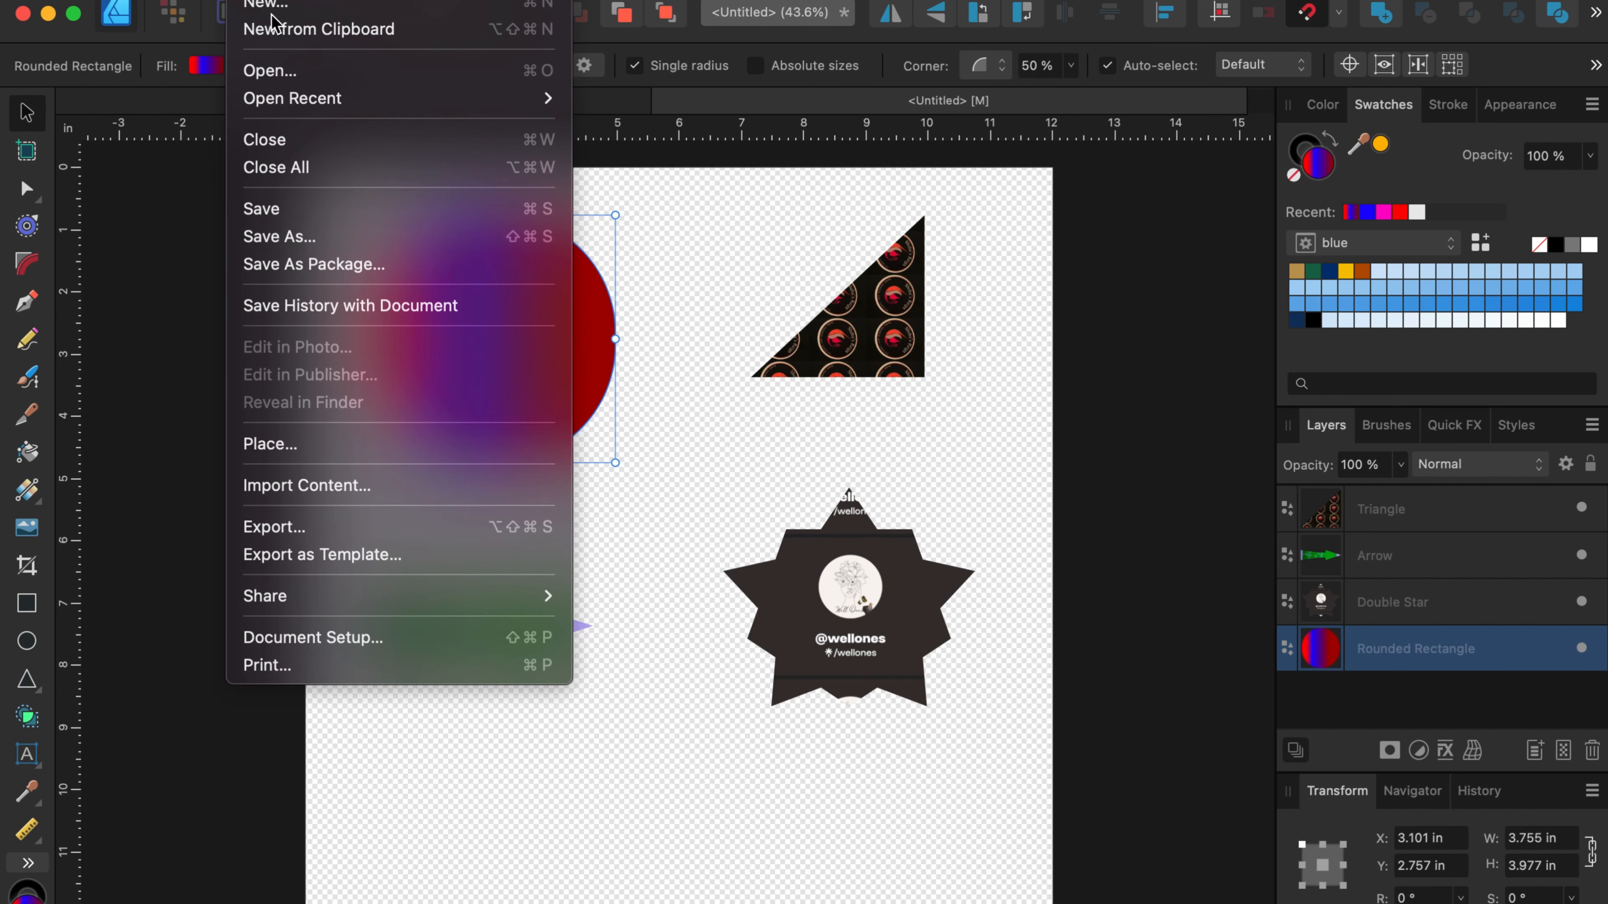
click(316, 535)
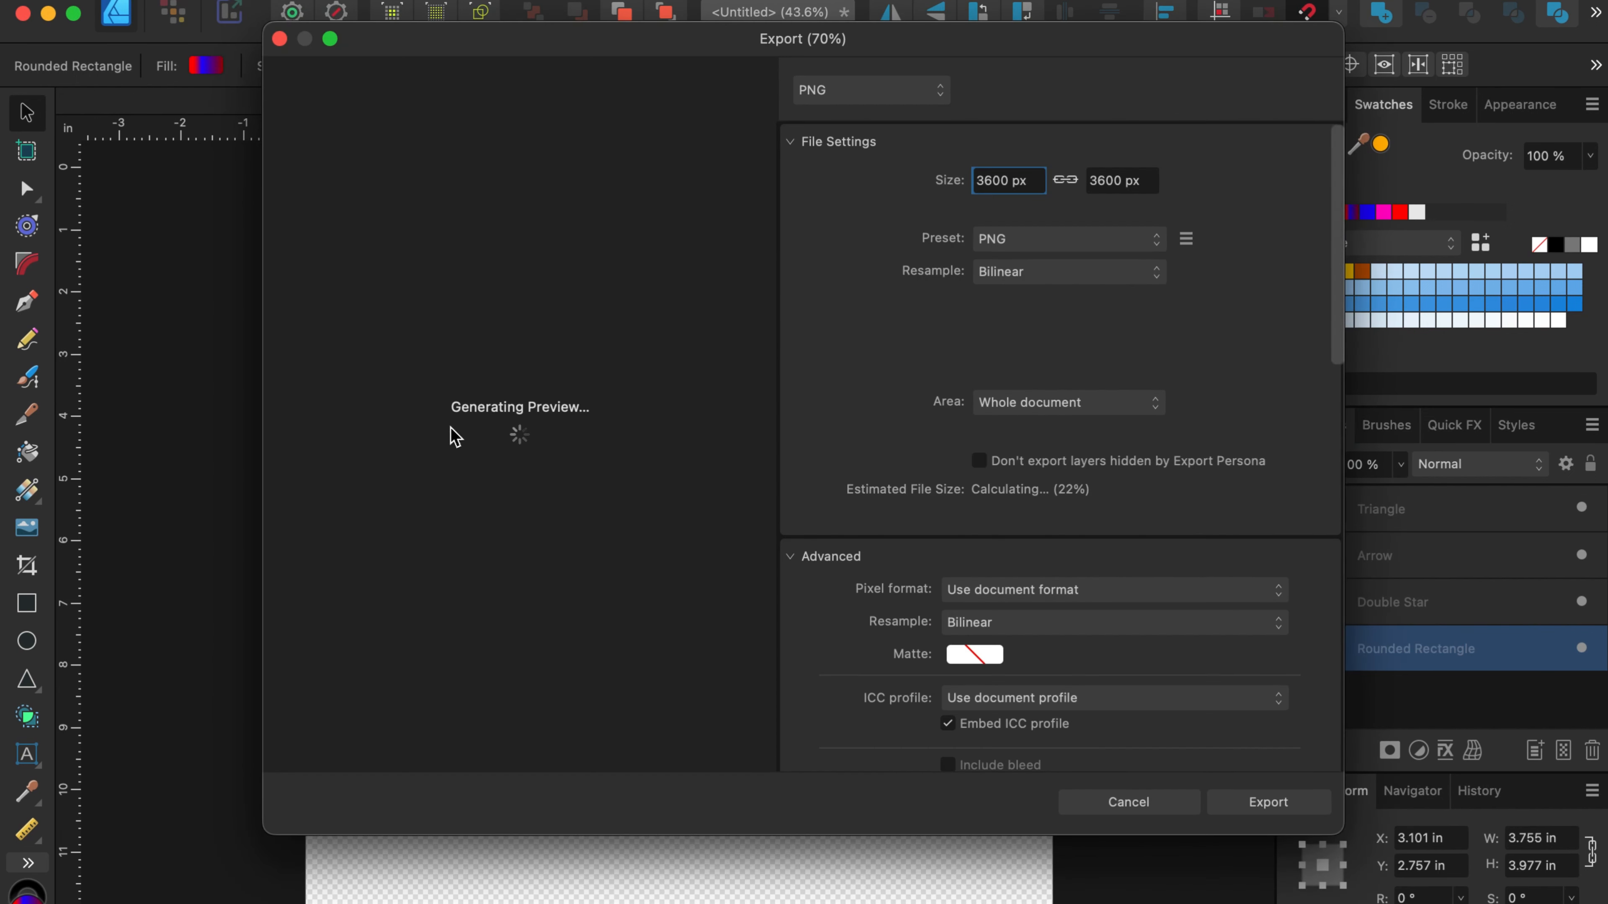
click(1016, 402)
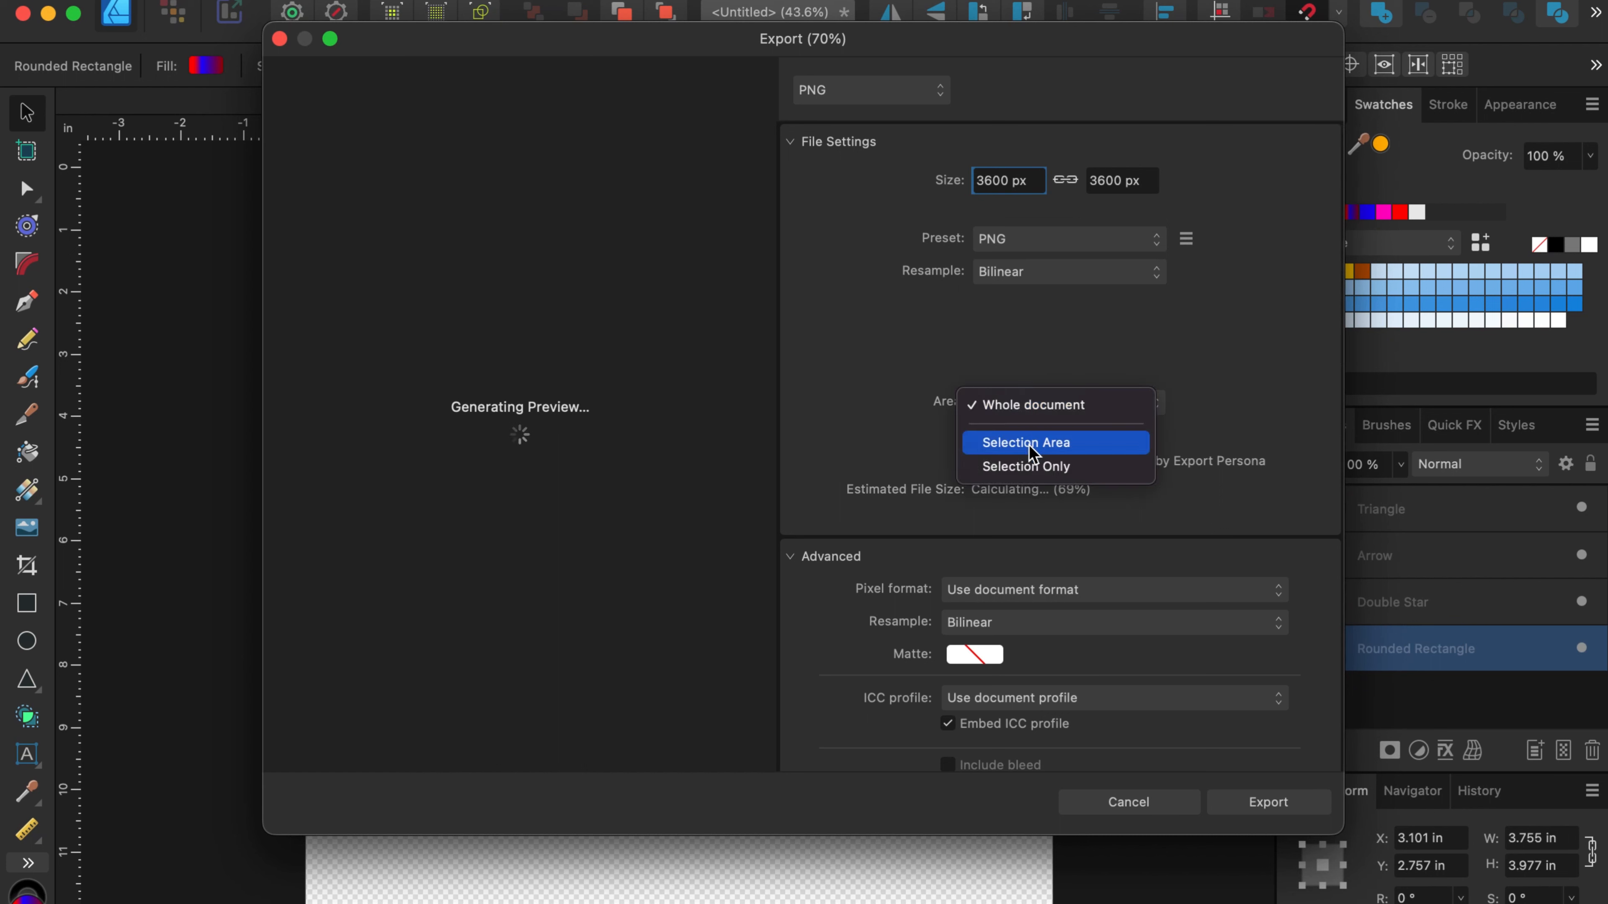
click(1029, 467)
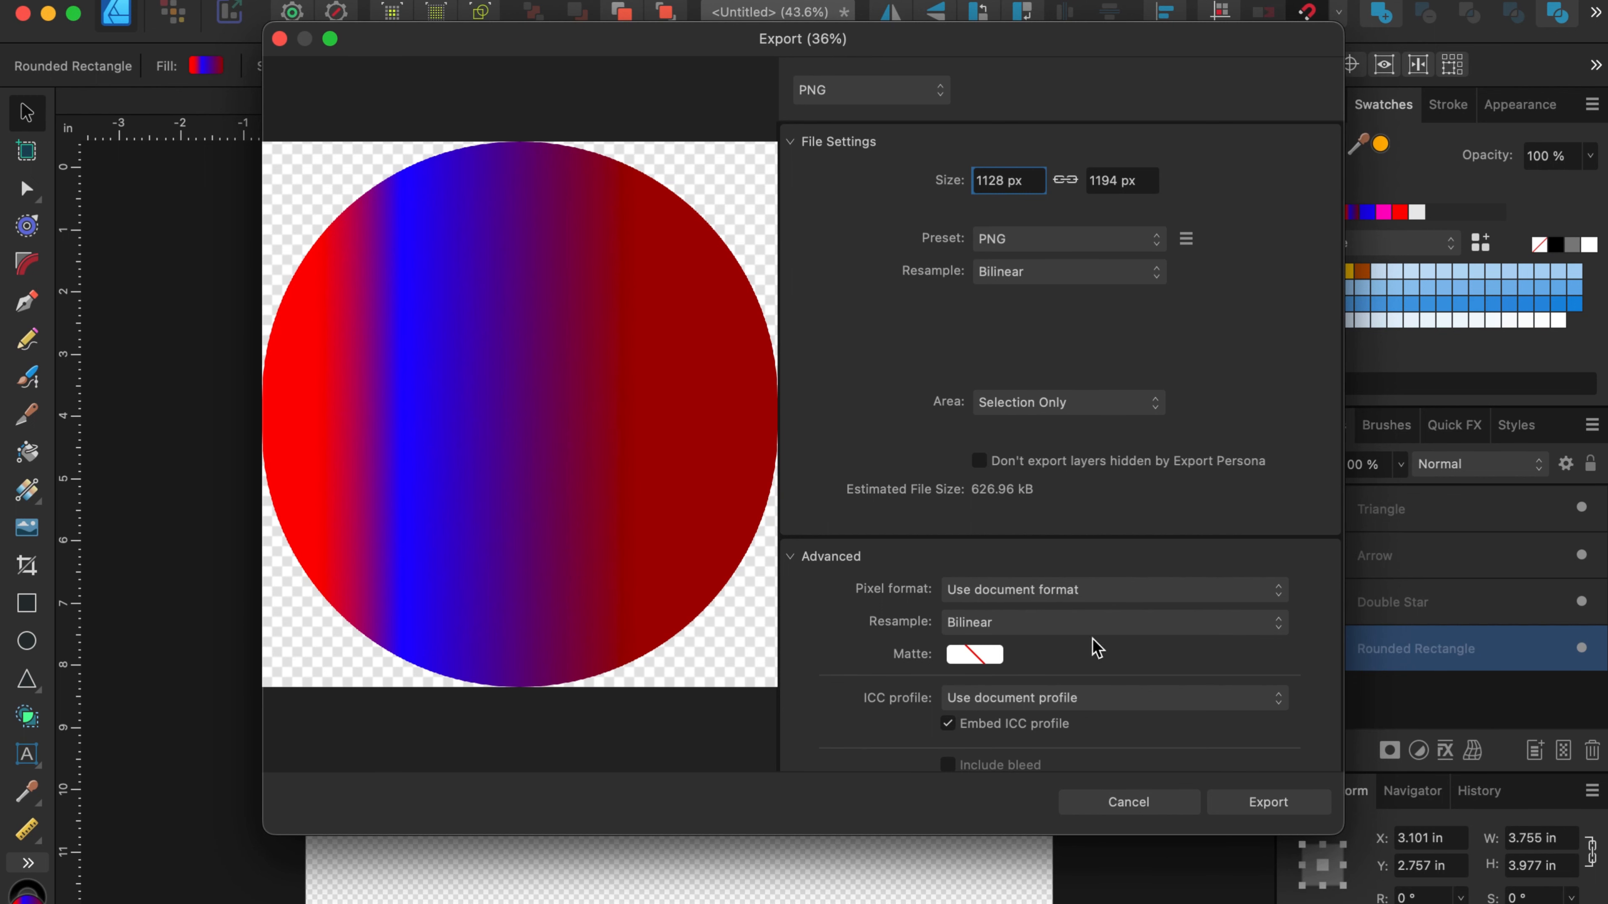
click(1108, 811)
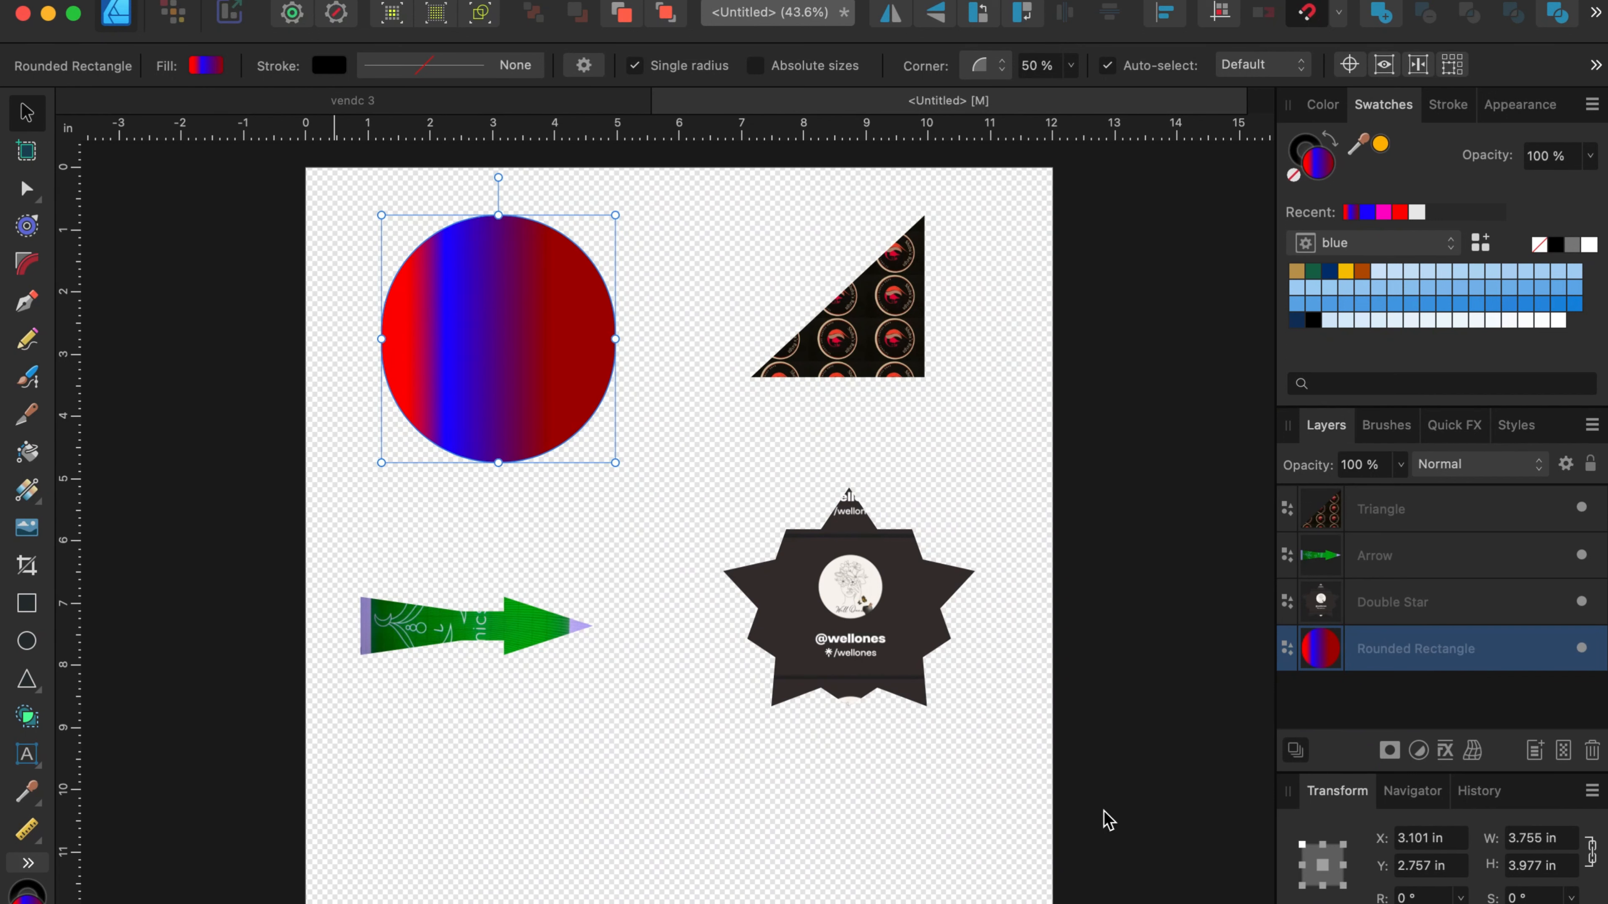
click(977, 474)
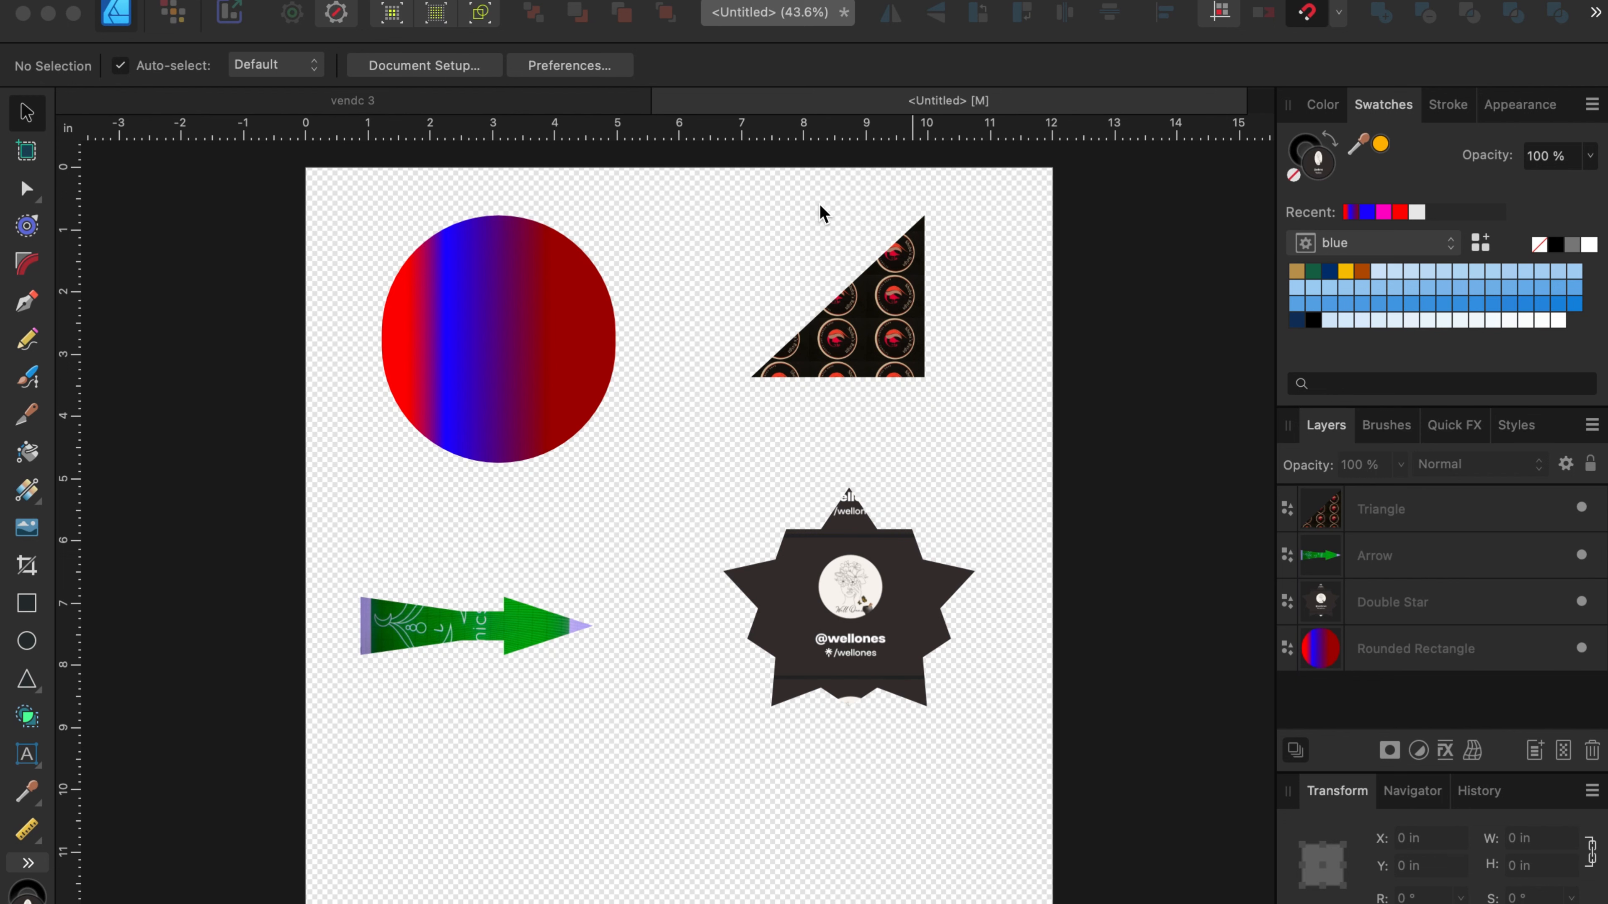
Step: Check the vendc 3 document, and in the untitled document move the arrow right to about X 3.1 in
click(384, 100)
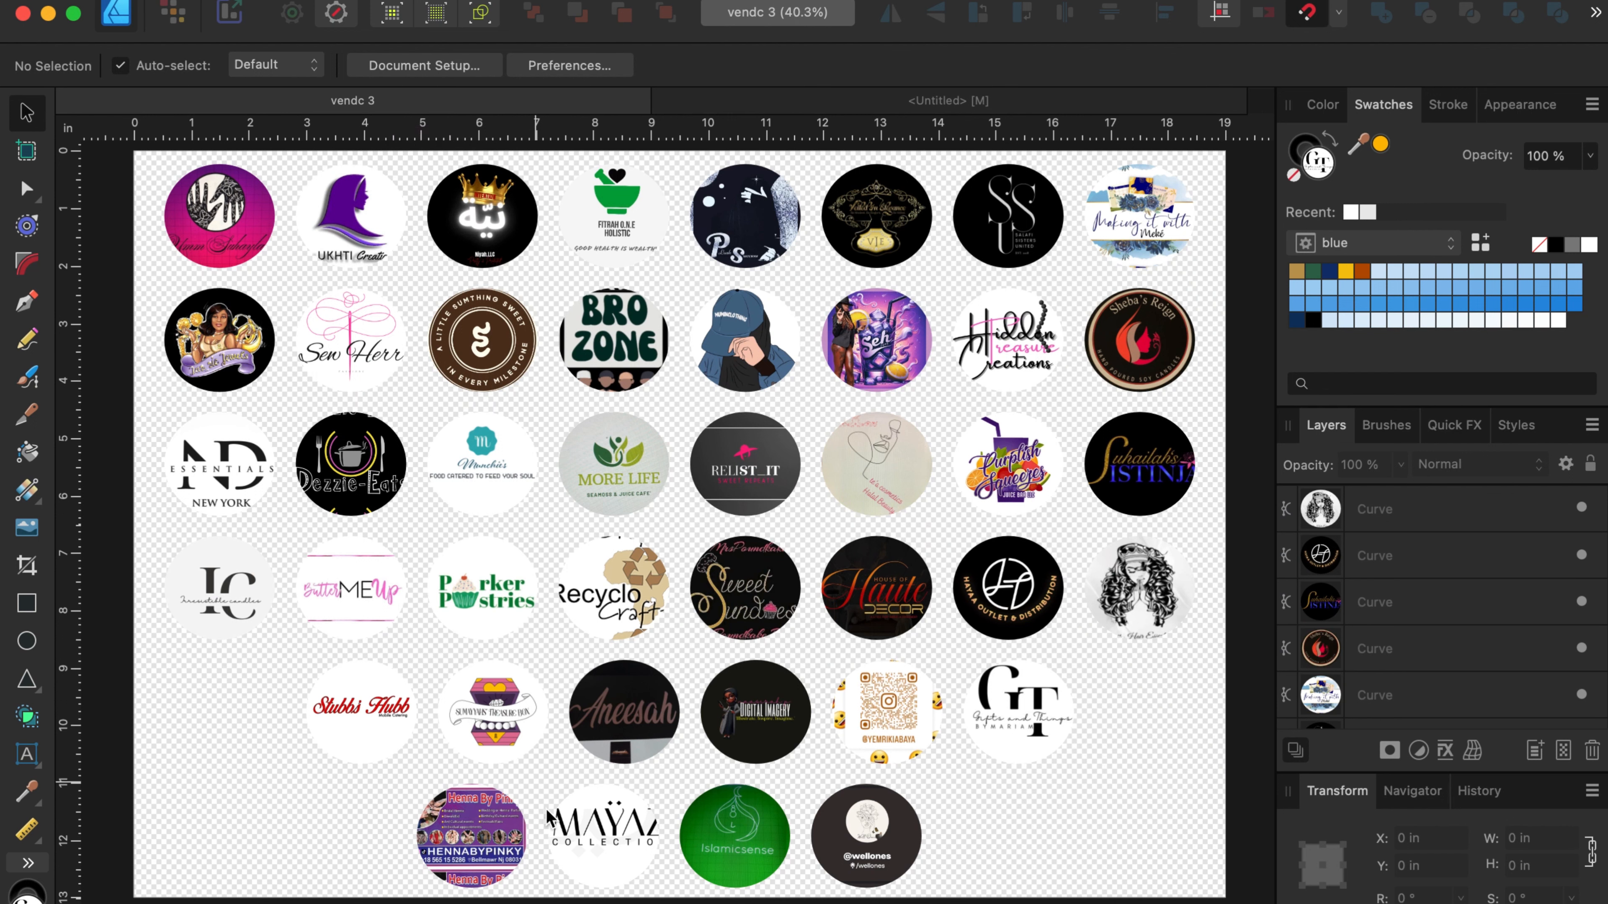
click(945, 102)
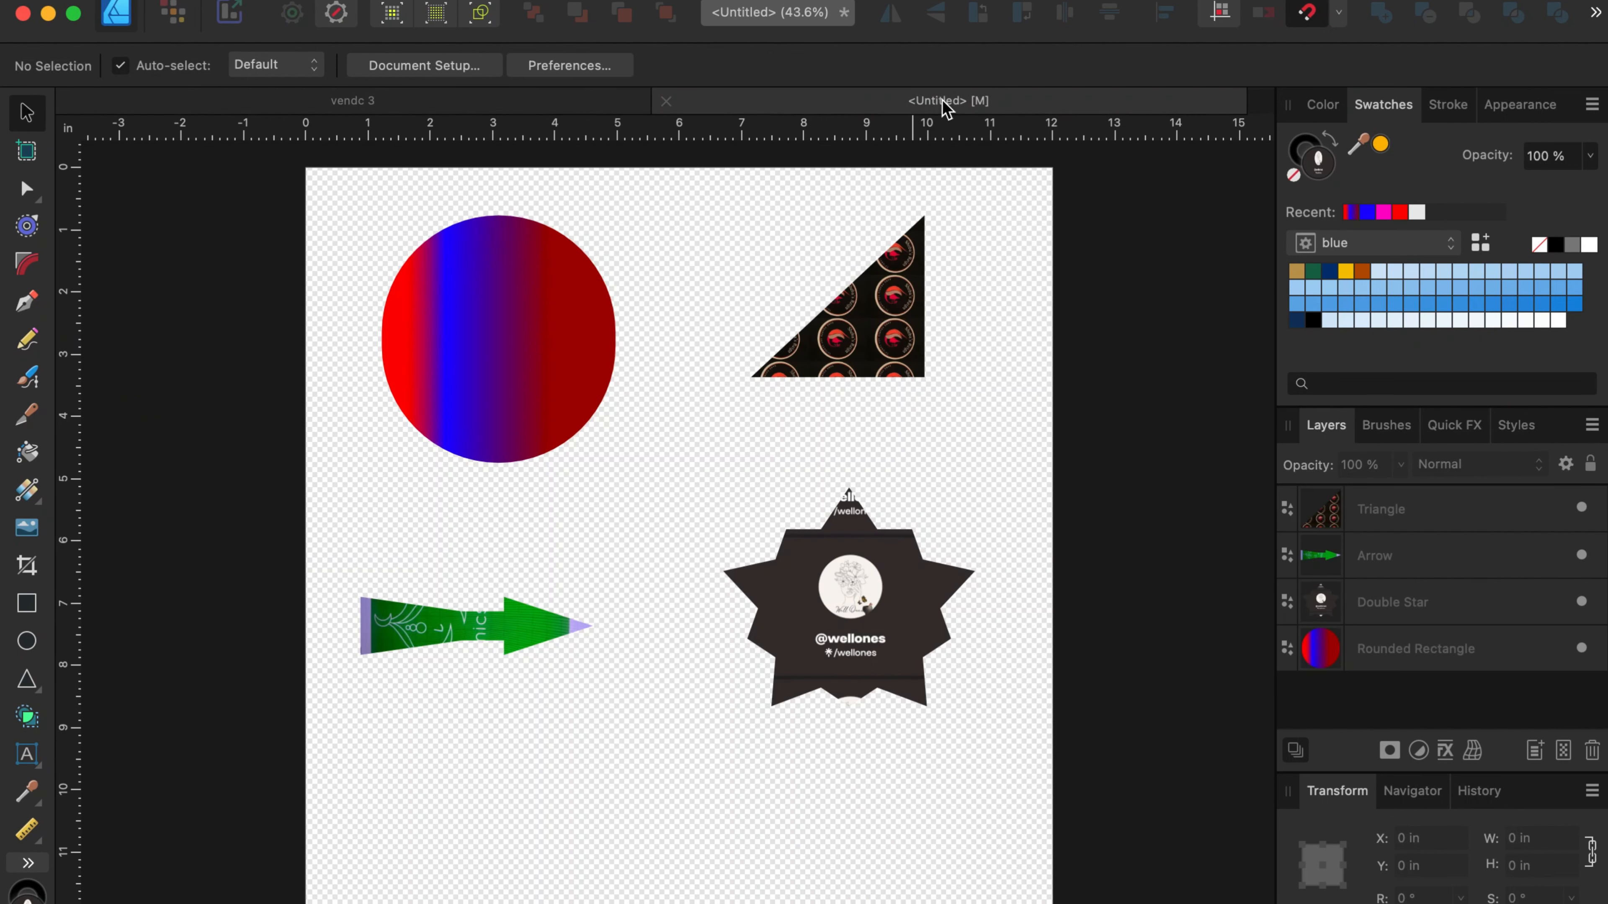
click(500, 630)
drag(500, 630, 523, 630)
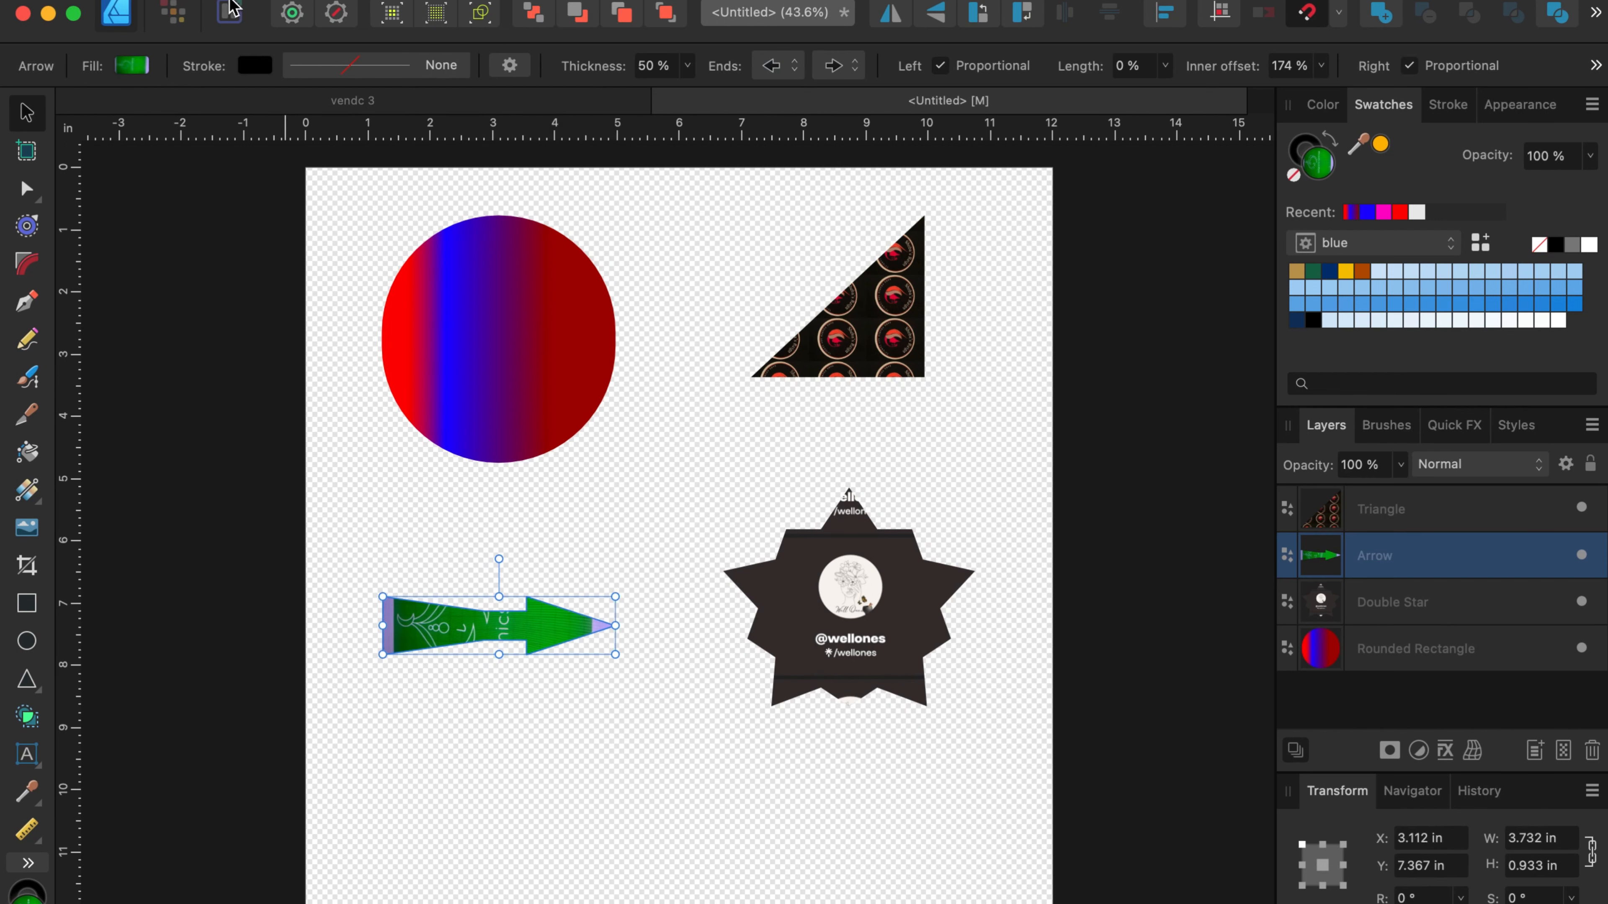
Step: Switch to the Export Persona and display the document's layer list
click(229, 22)
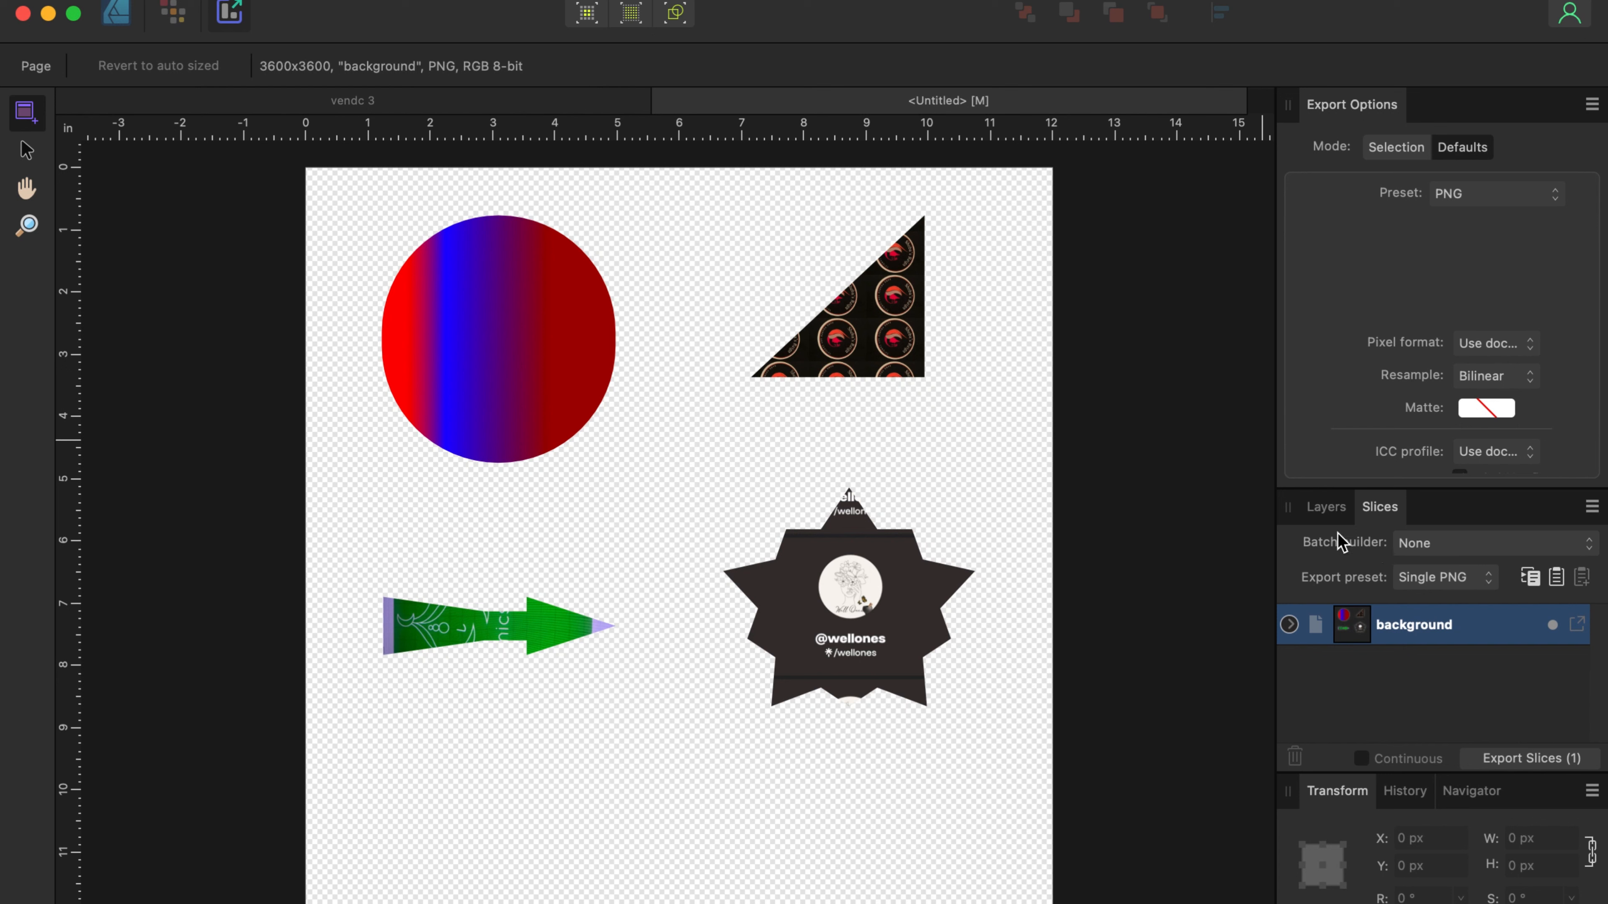
click(1338, 510)
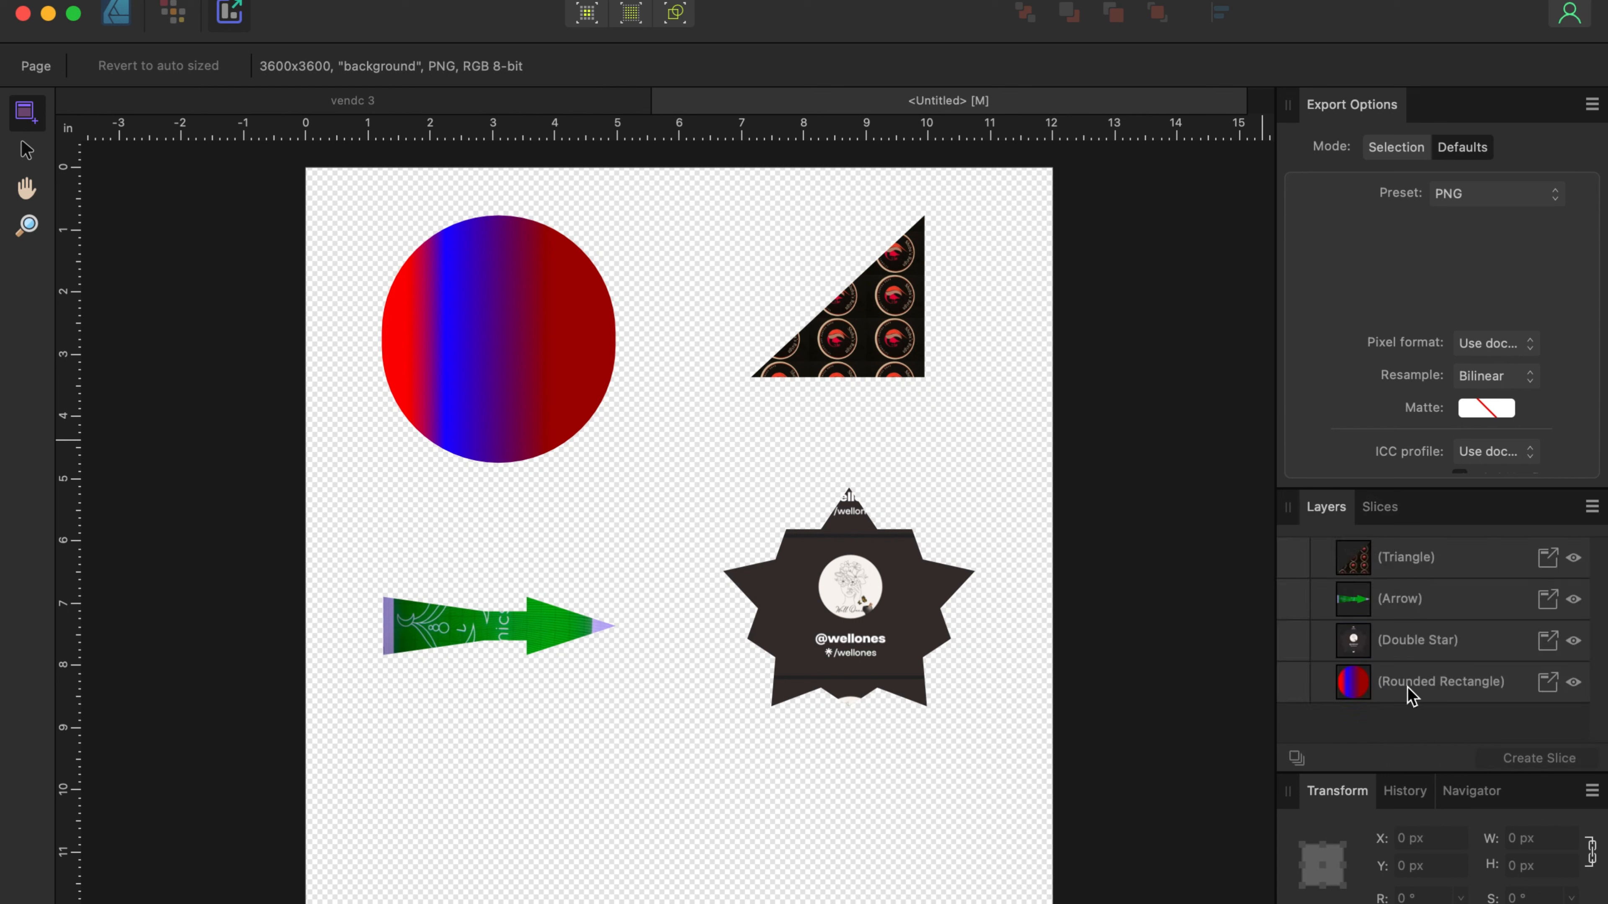
Step: Create a separate export slice from each layer: Triangle, Arrow, Double Star and Rounded Rectangle
click(1435, 571)
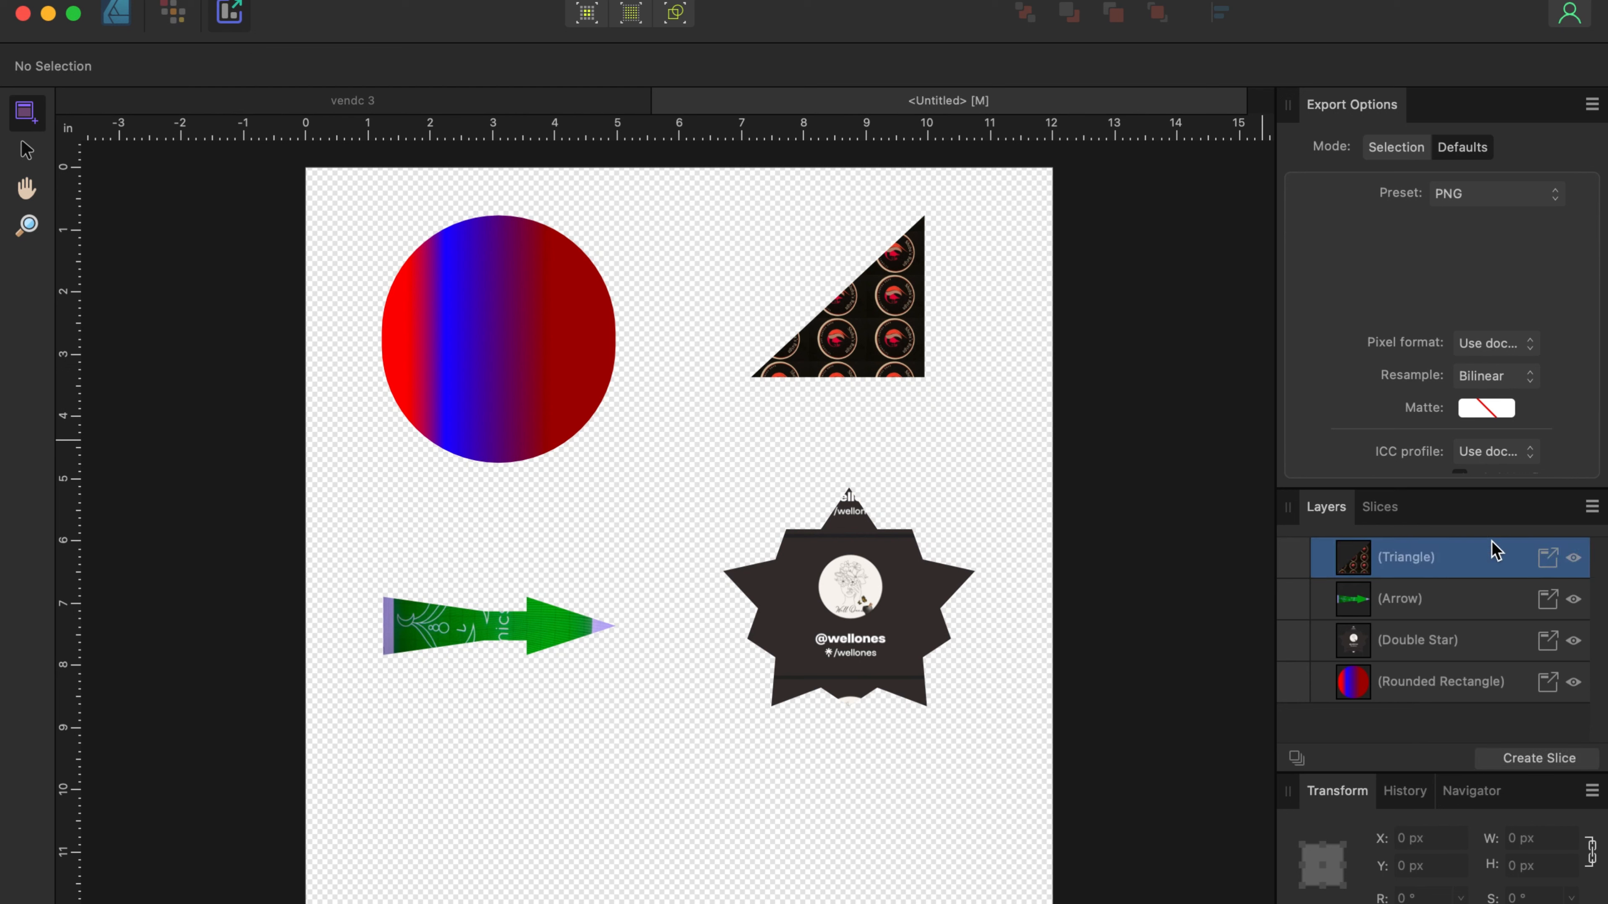
click(1540, 760)
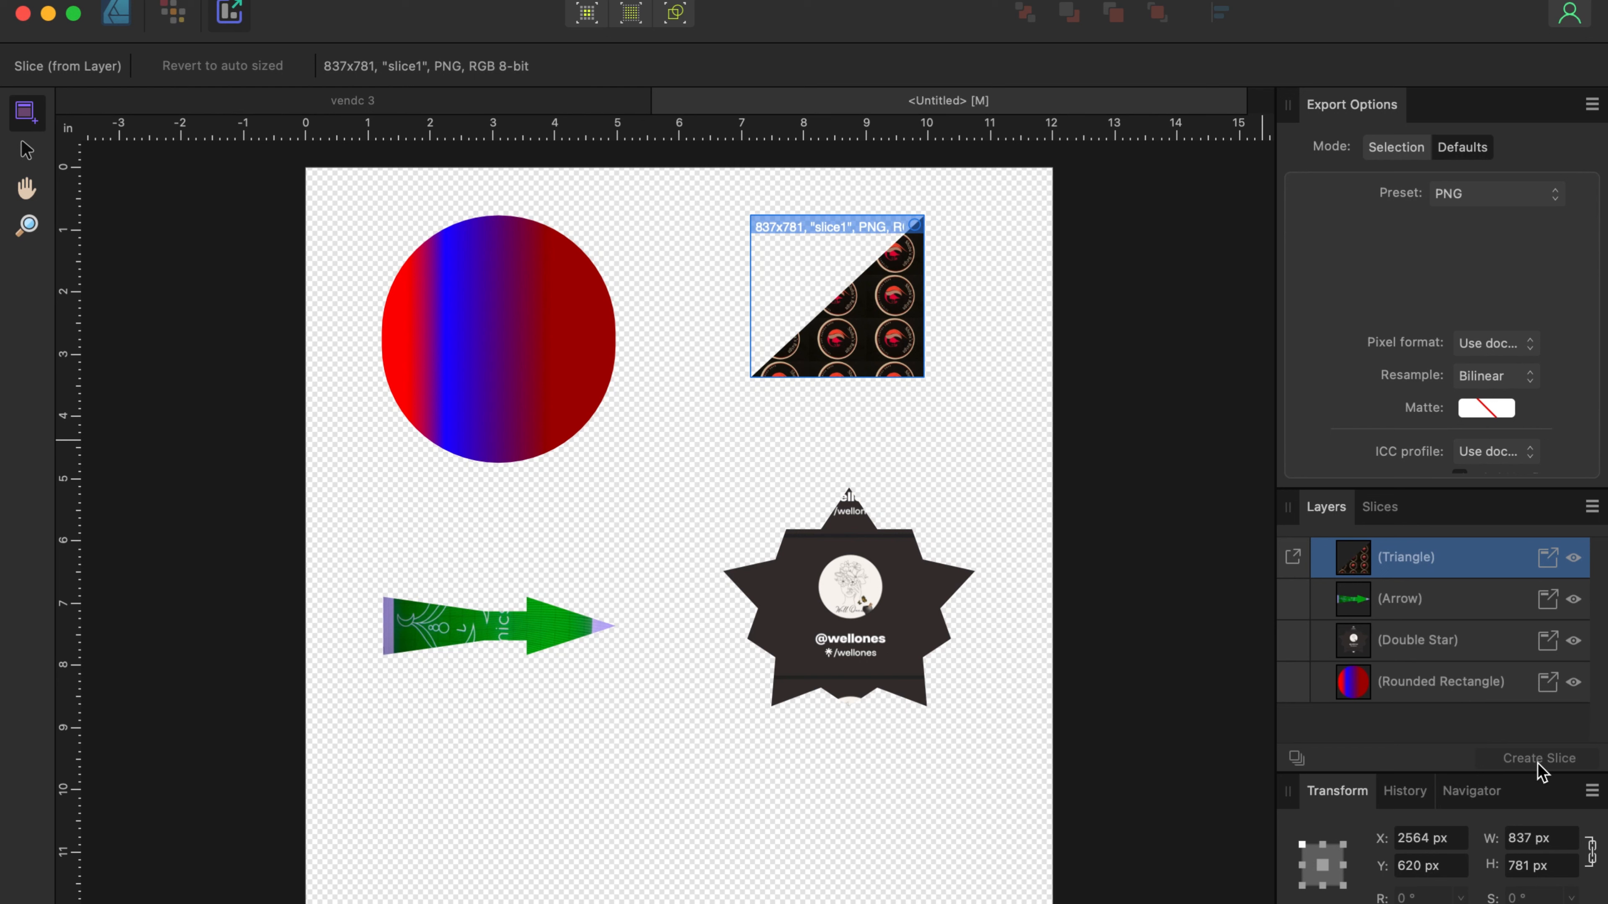
click(1445, 602)
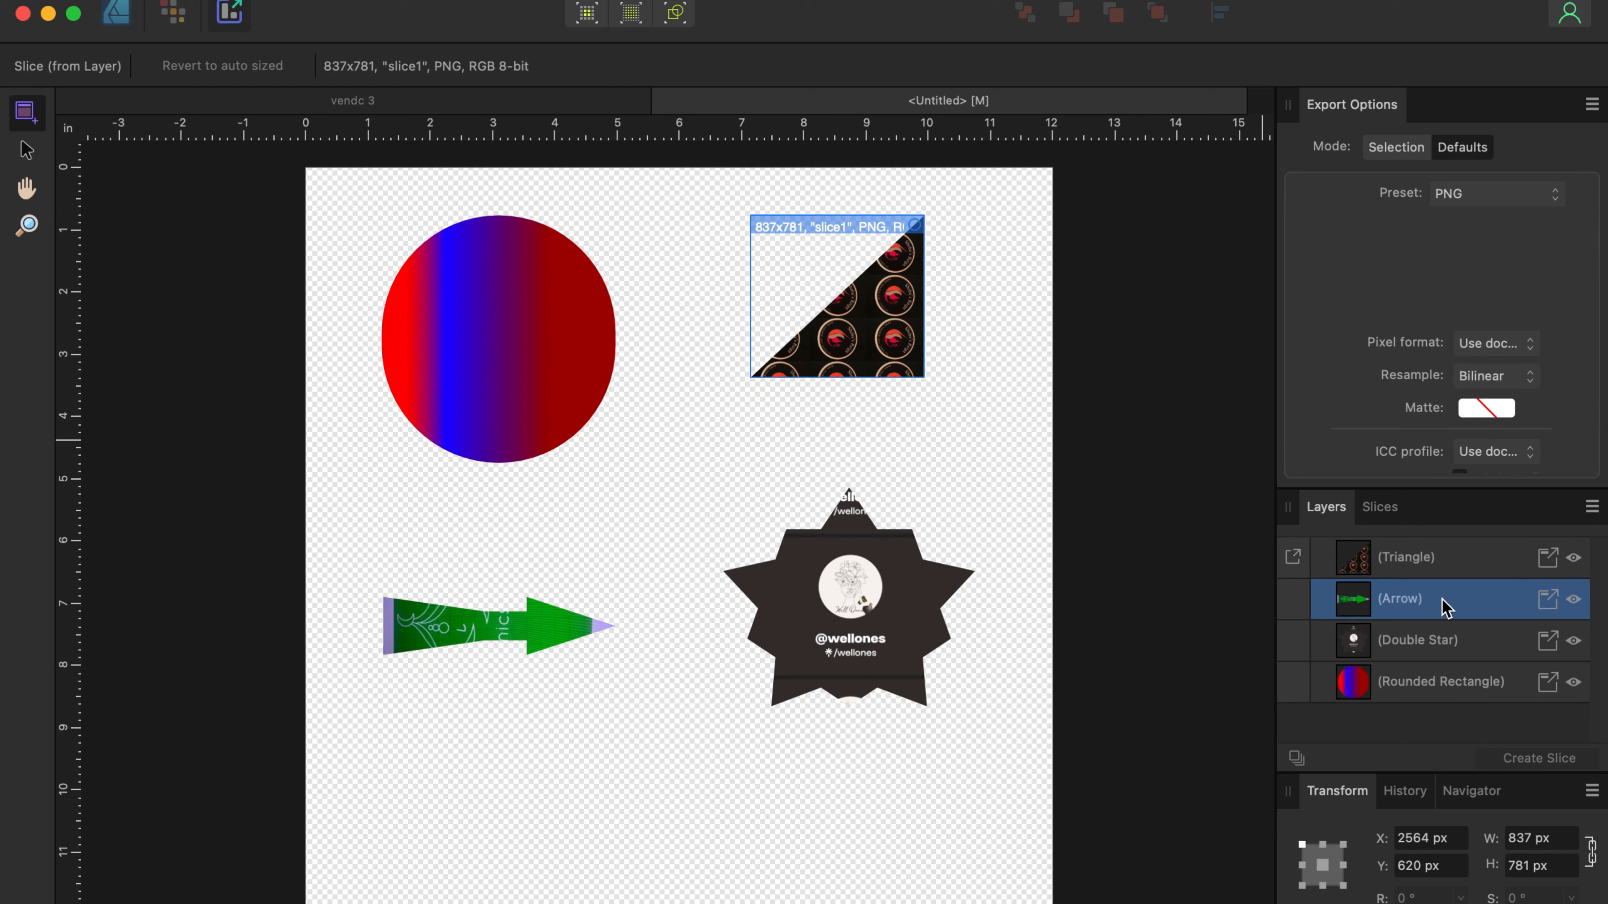
click(1528, 762)
click(1450, 642)
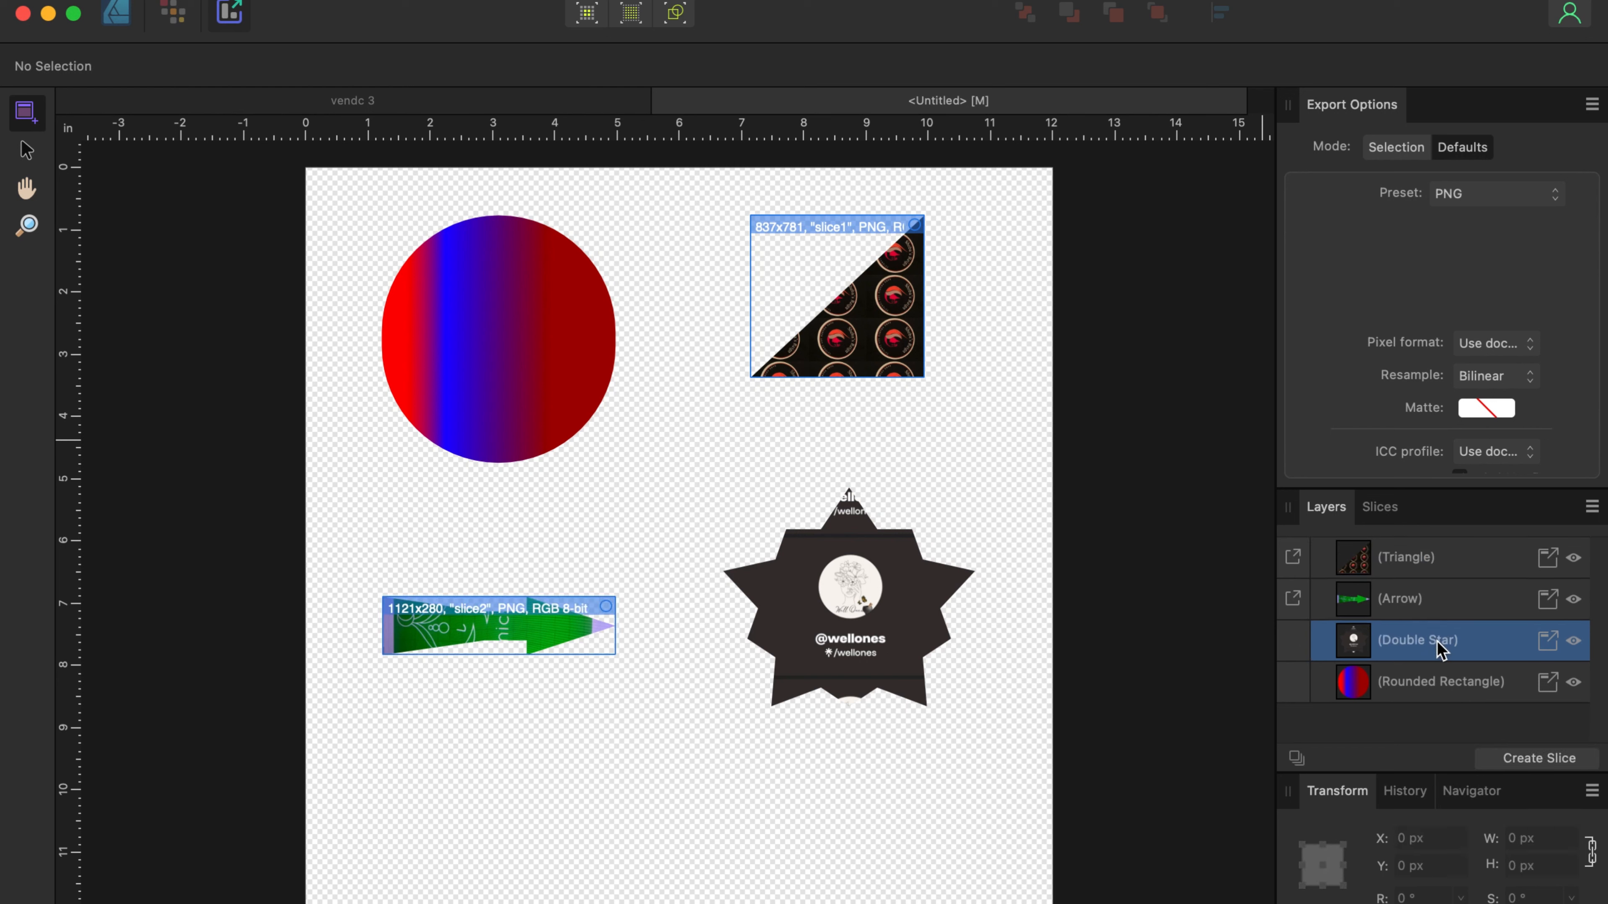
click(1525, 758)
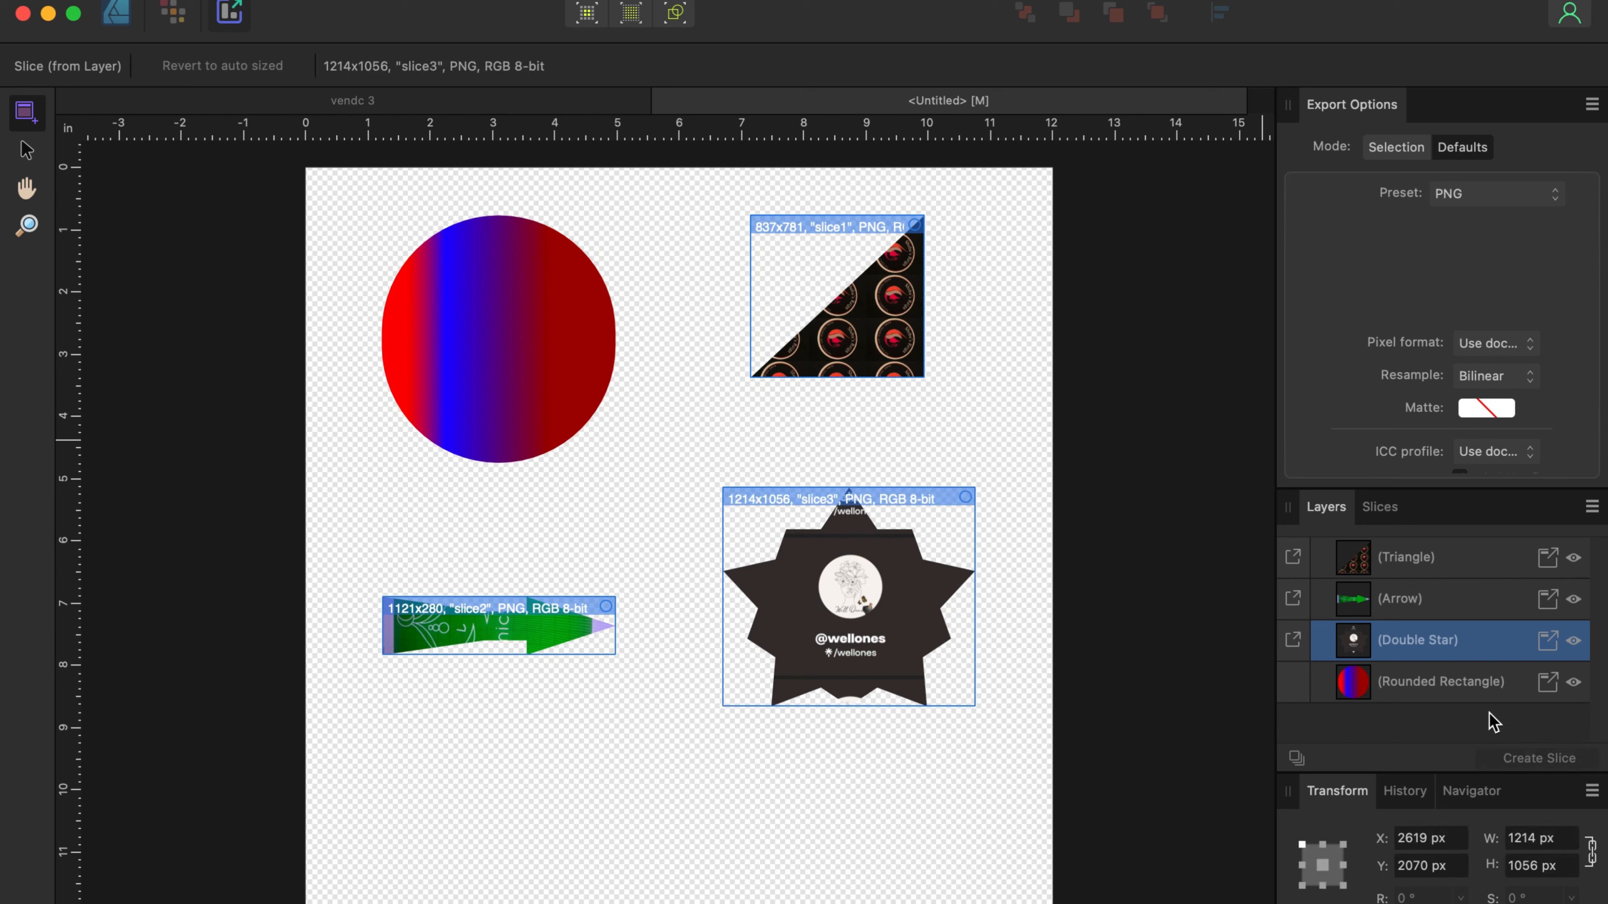
click(1478, 694)
click(1545, 760)
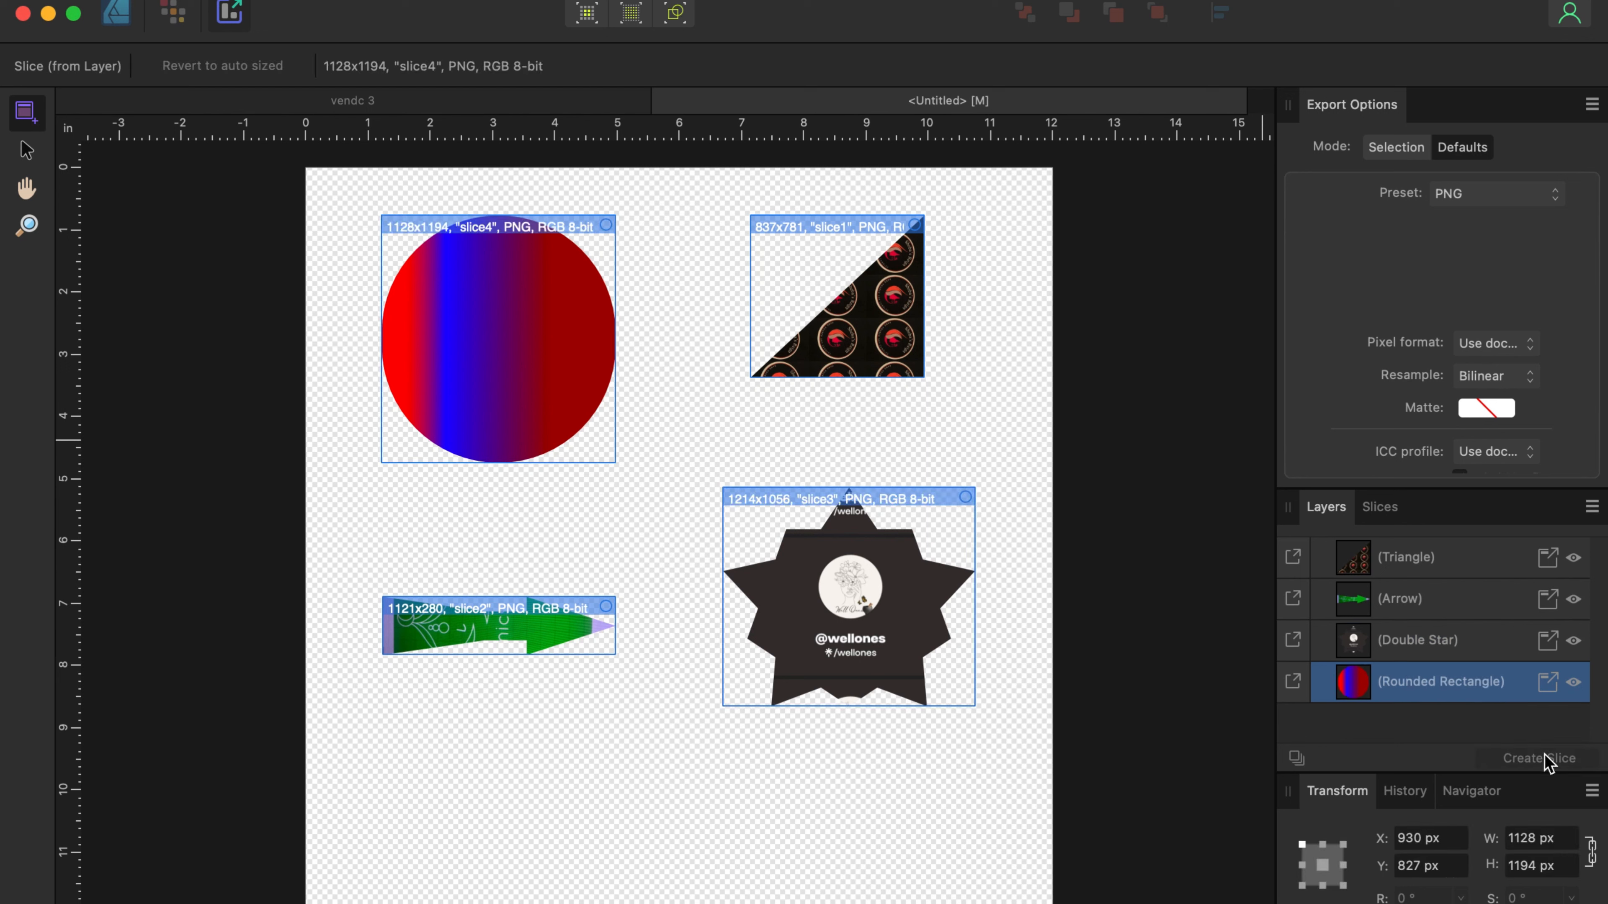
click(959, 1)
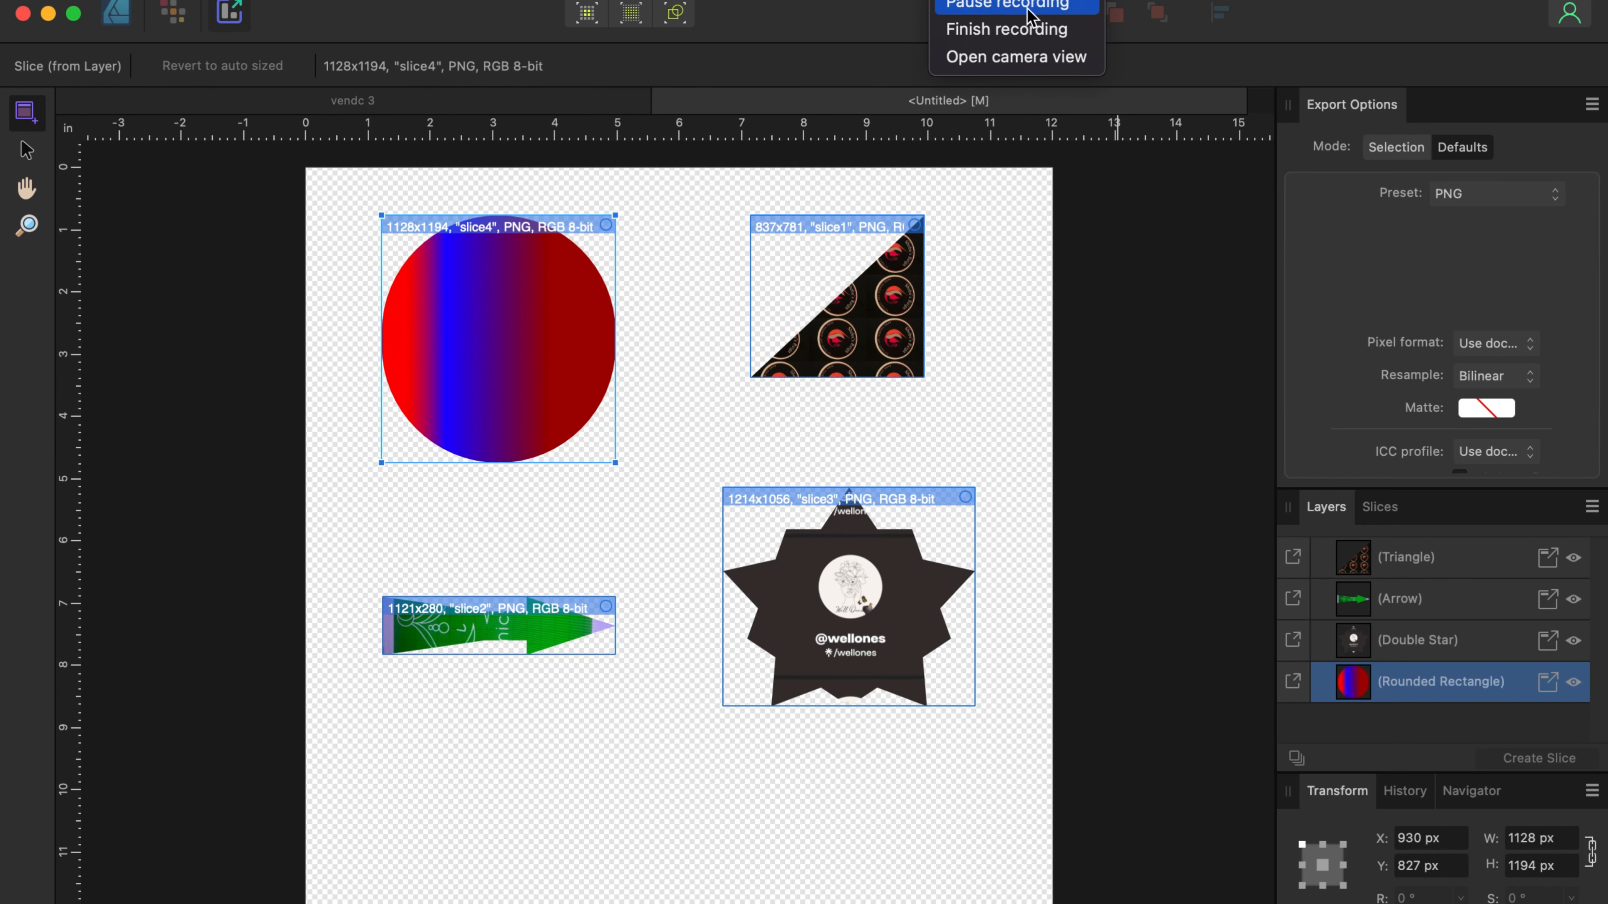
click(1043, 31)
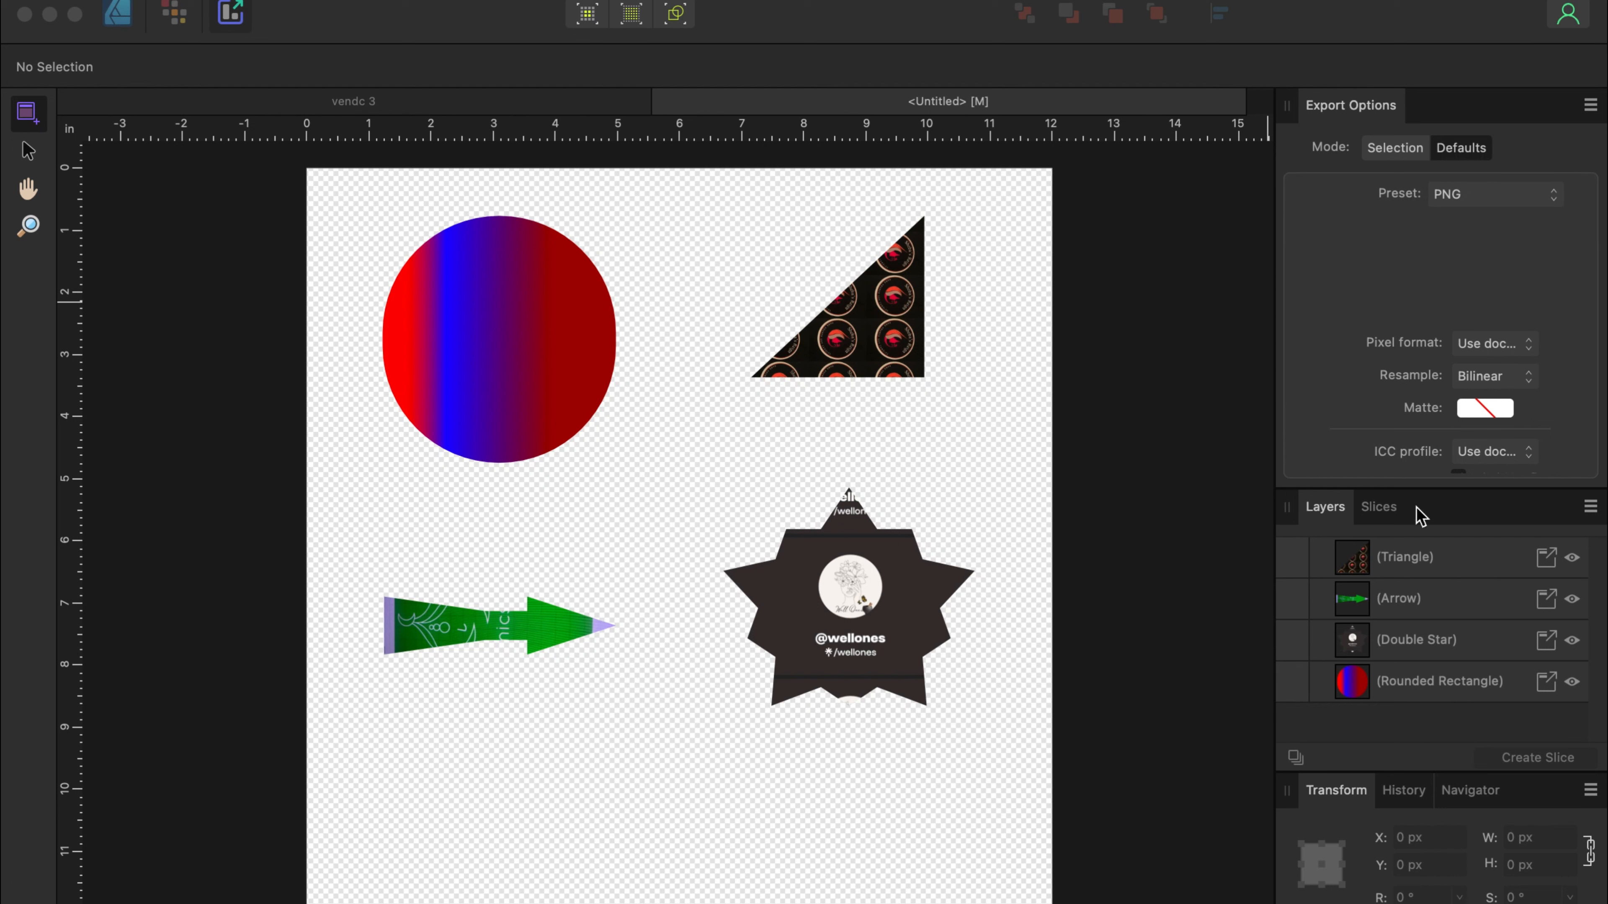
Step: Select all four layers from Triangle to Rounded Rectangle and create their export slices together
click(1472, 566)
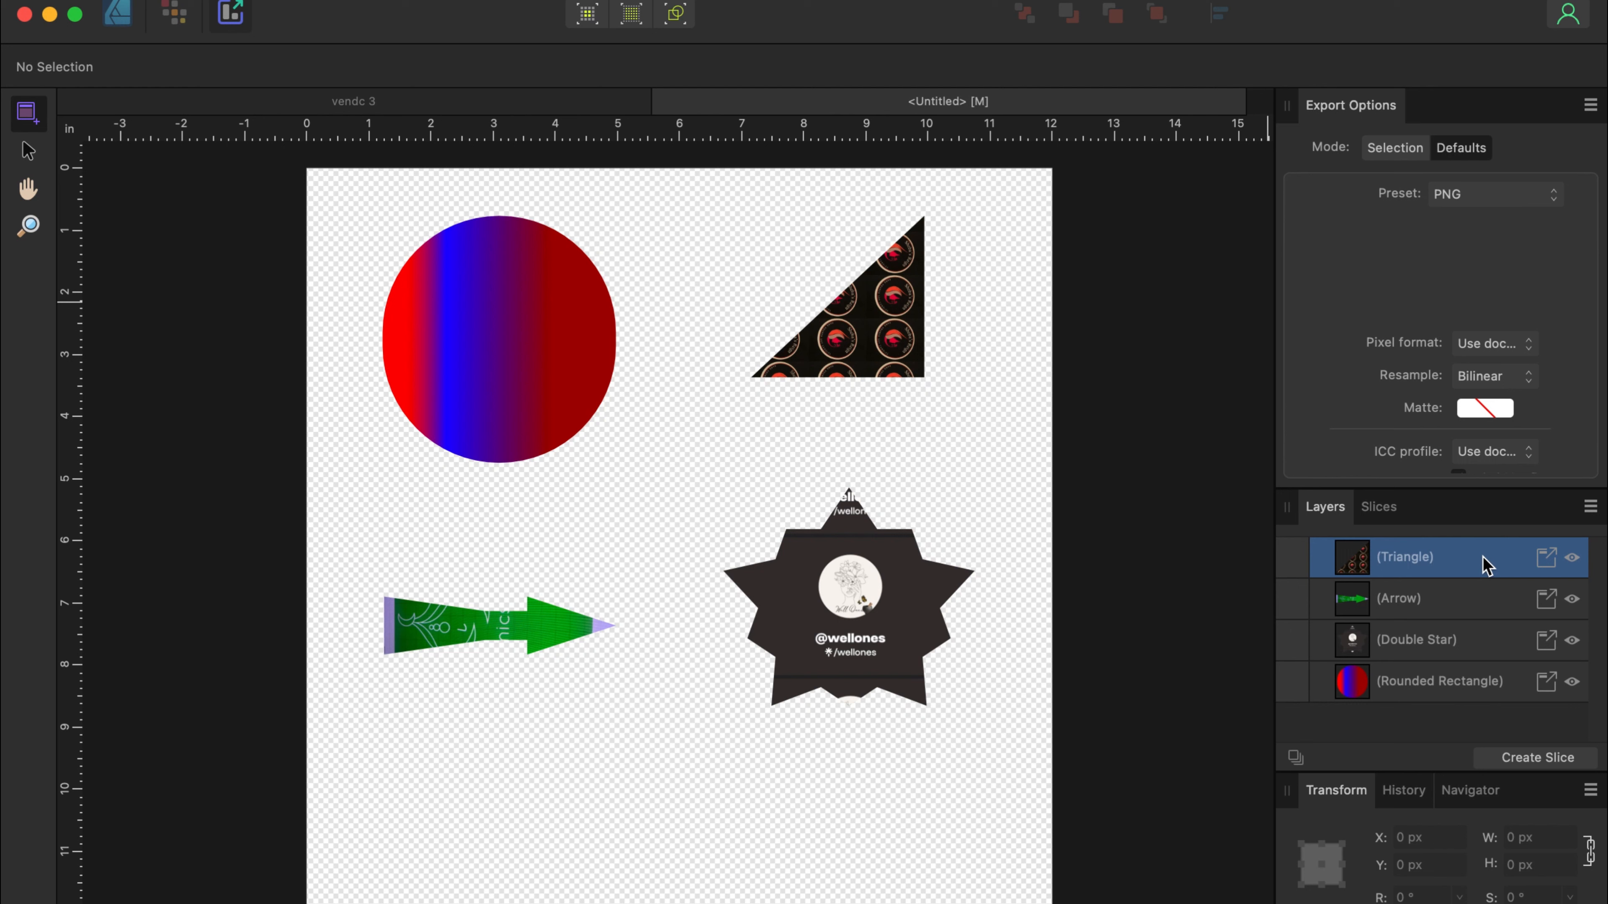
shift+click(1492, 688)
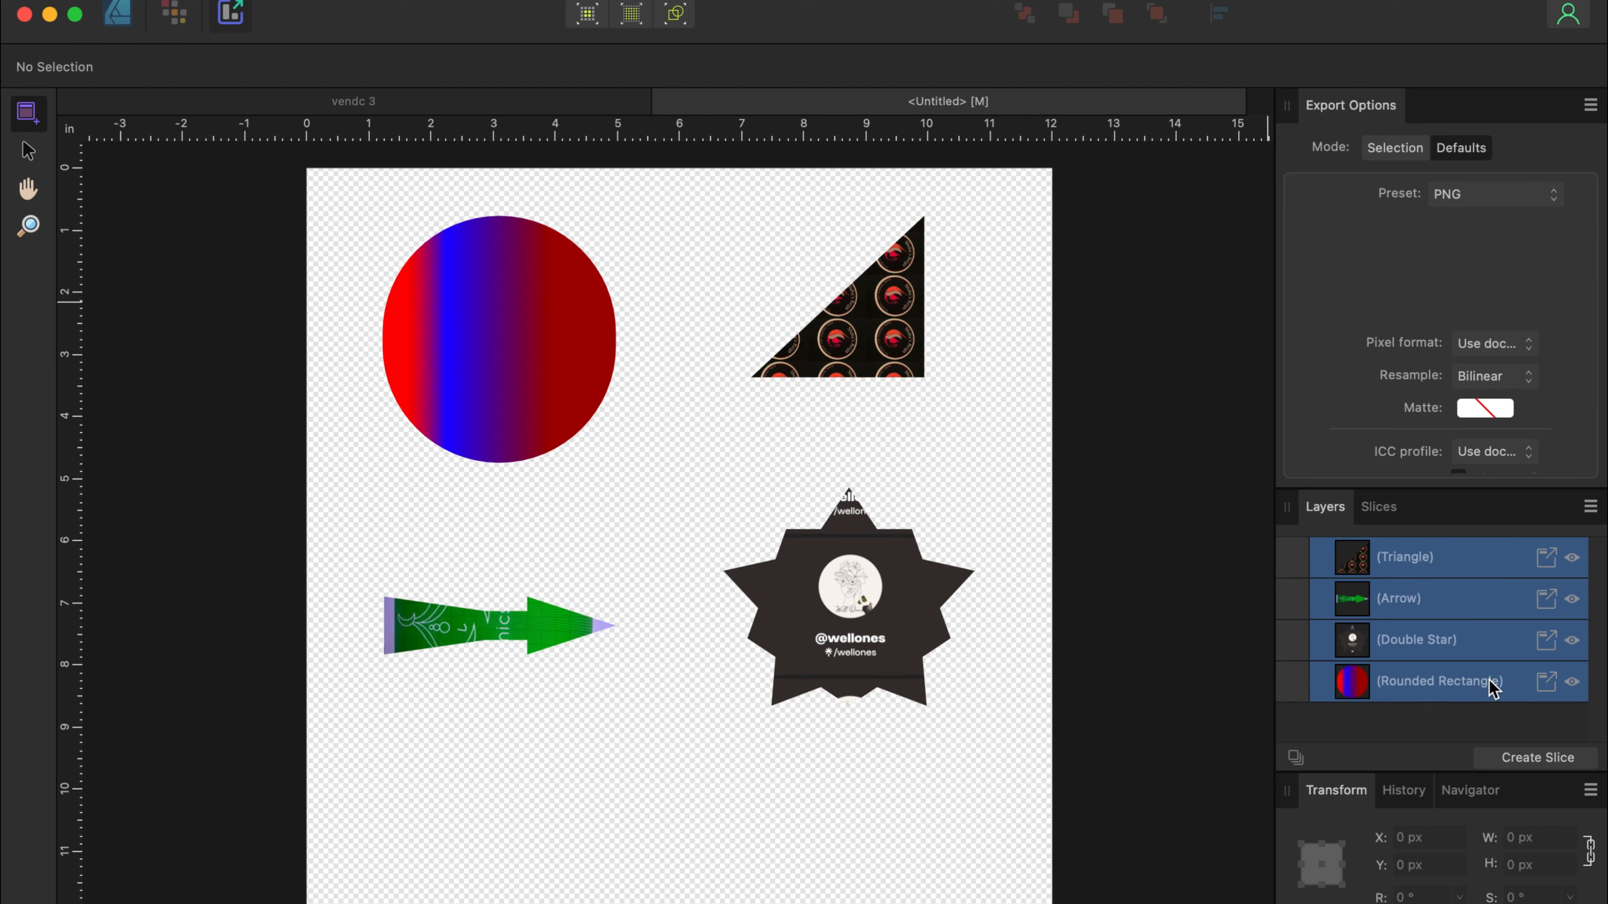
click(1531, 760)
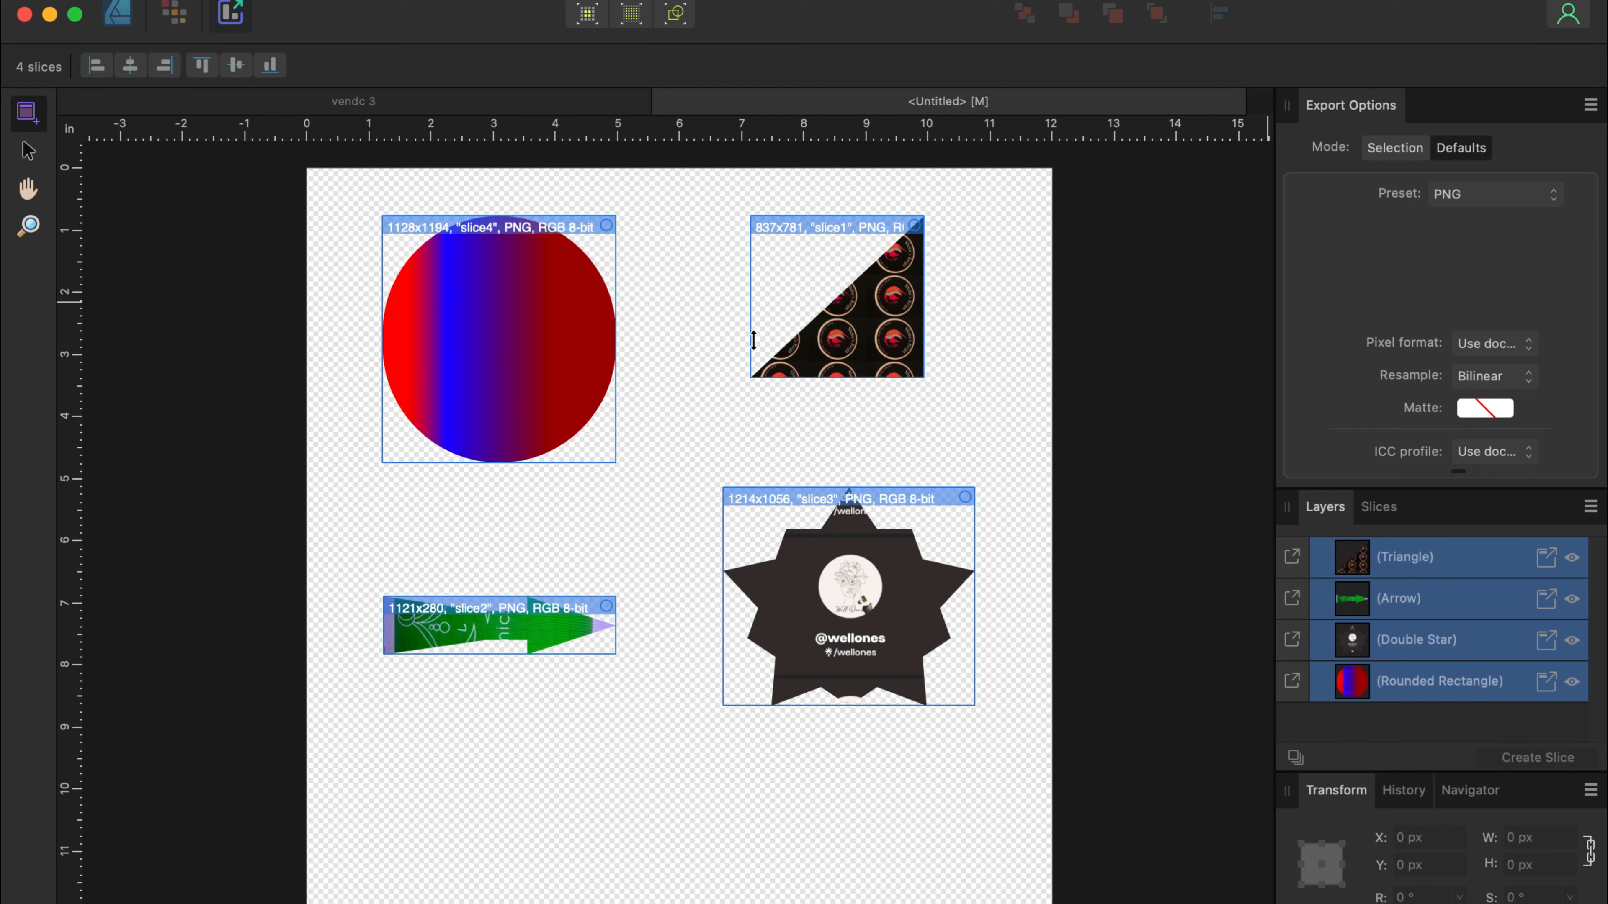
key(super+a)
Step: In the vendc 3 document's Export Persona, select every Curve layer from first to last and try to create slices
click(429, 111)
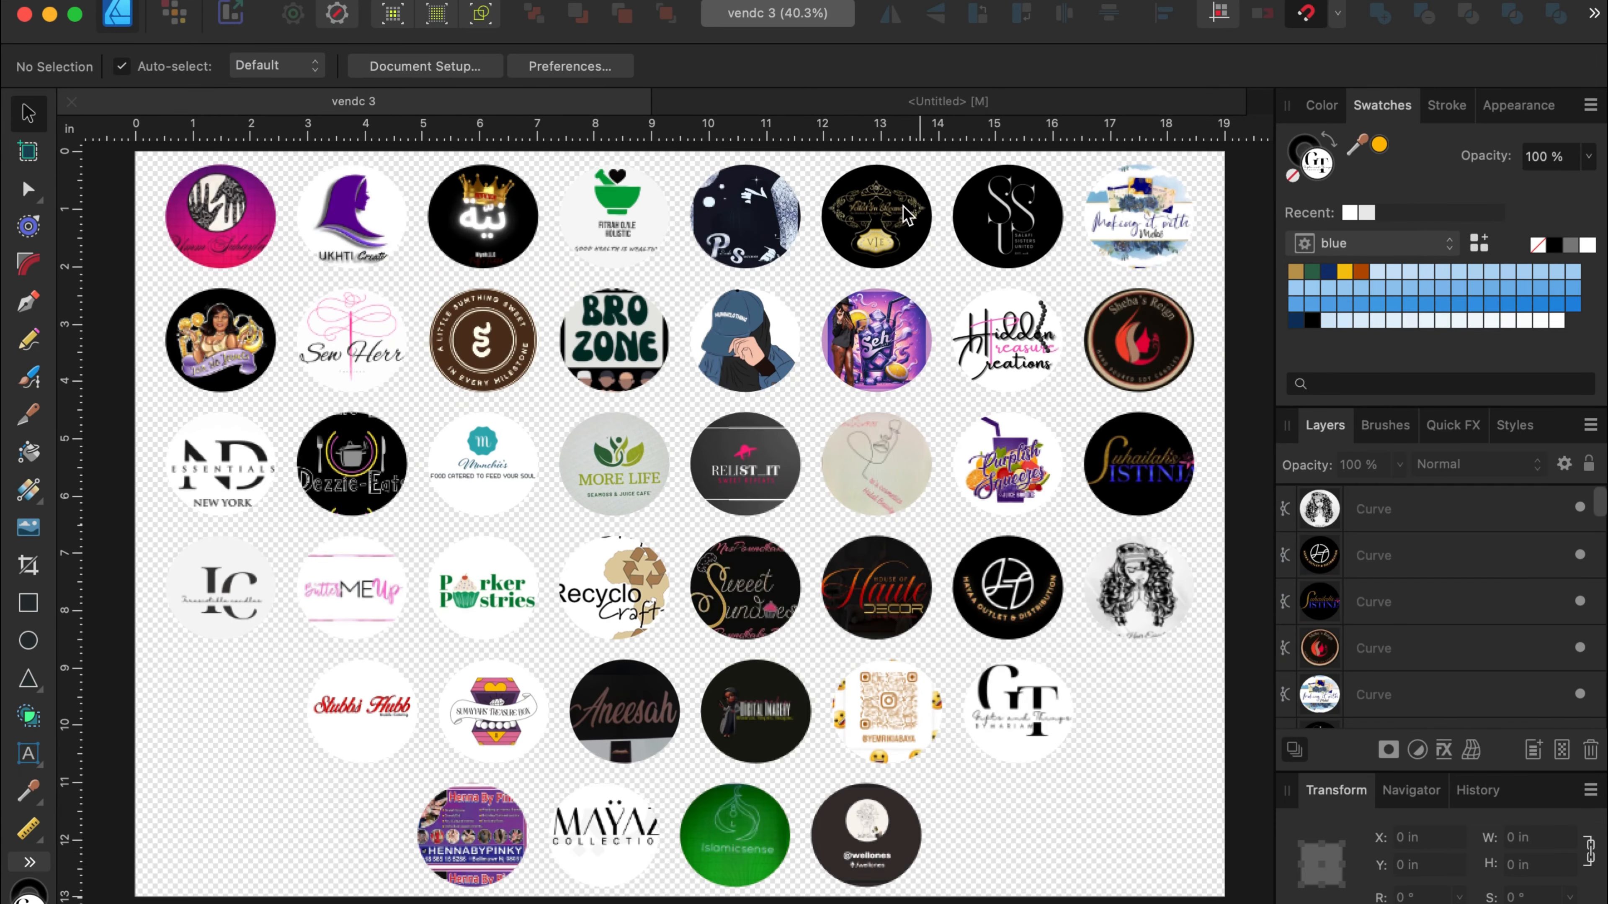
click(229, 17)
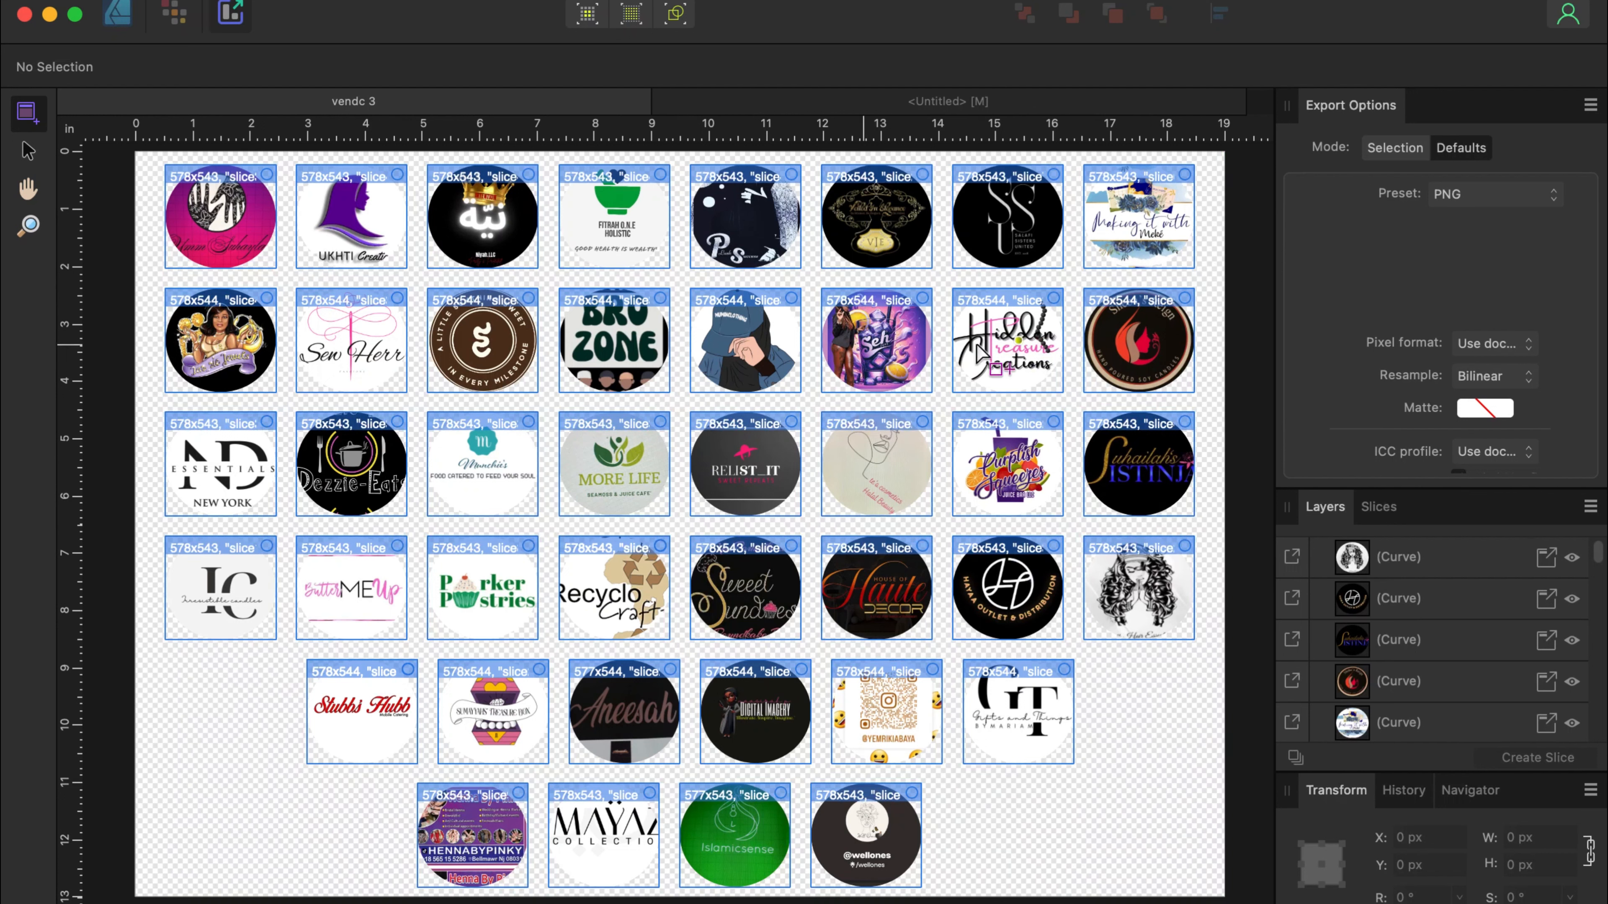
scroll(1360, 641, down, 3)
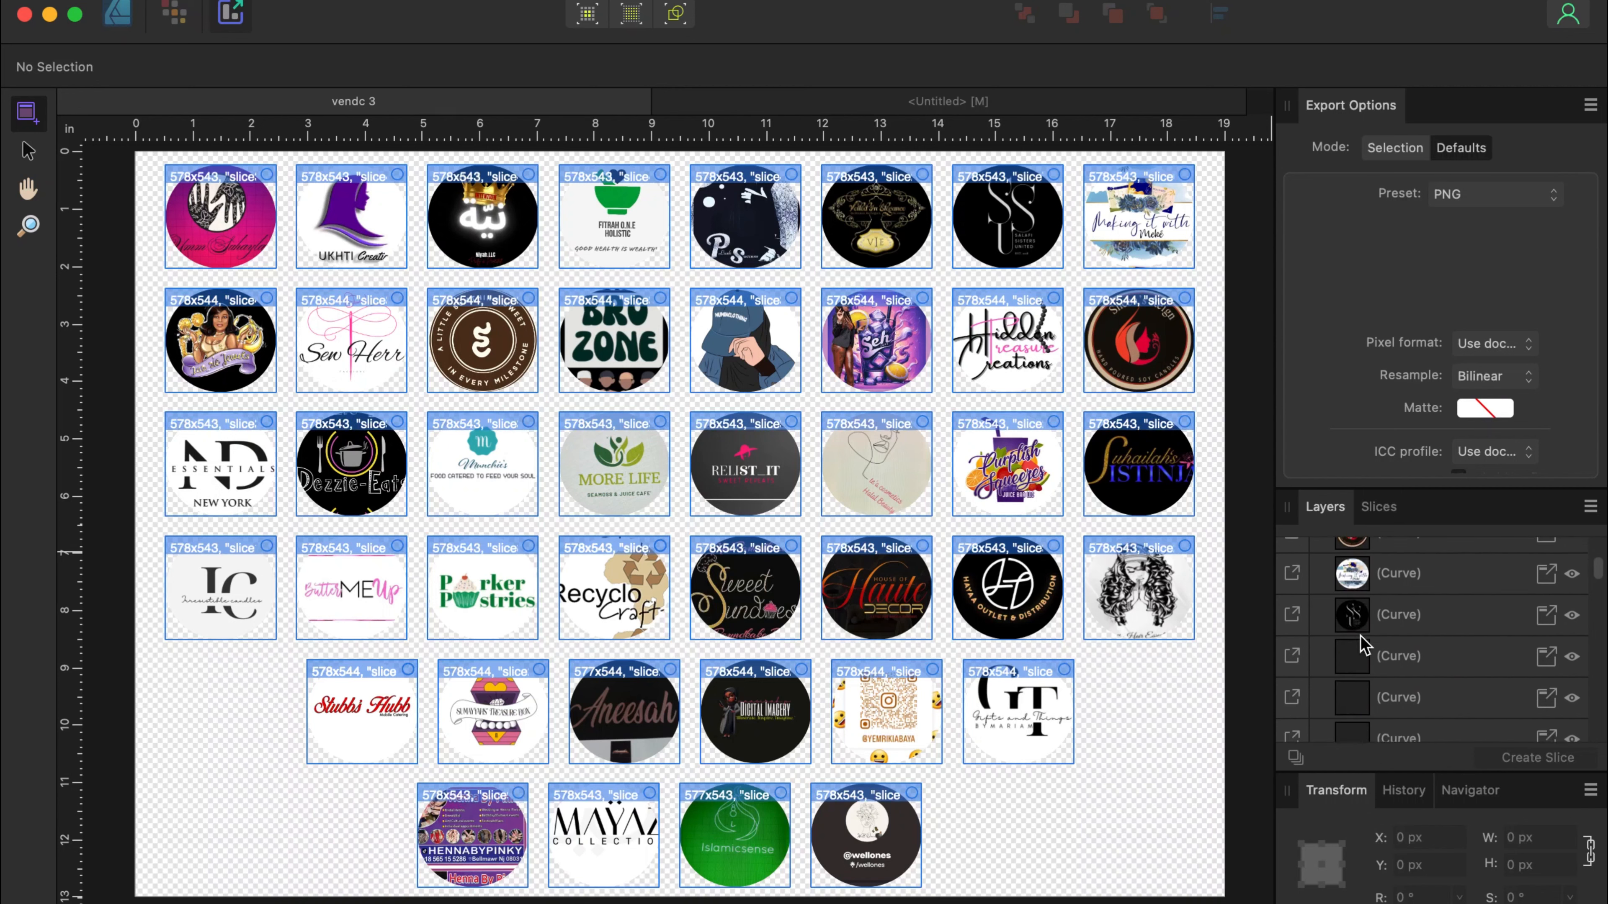
scroll(1362, 643, up, 4)
click(1442, 564)
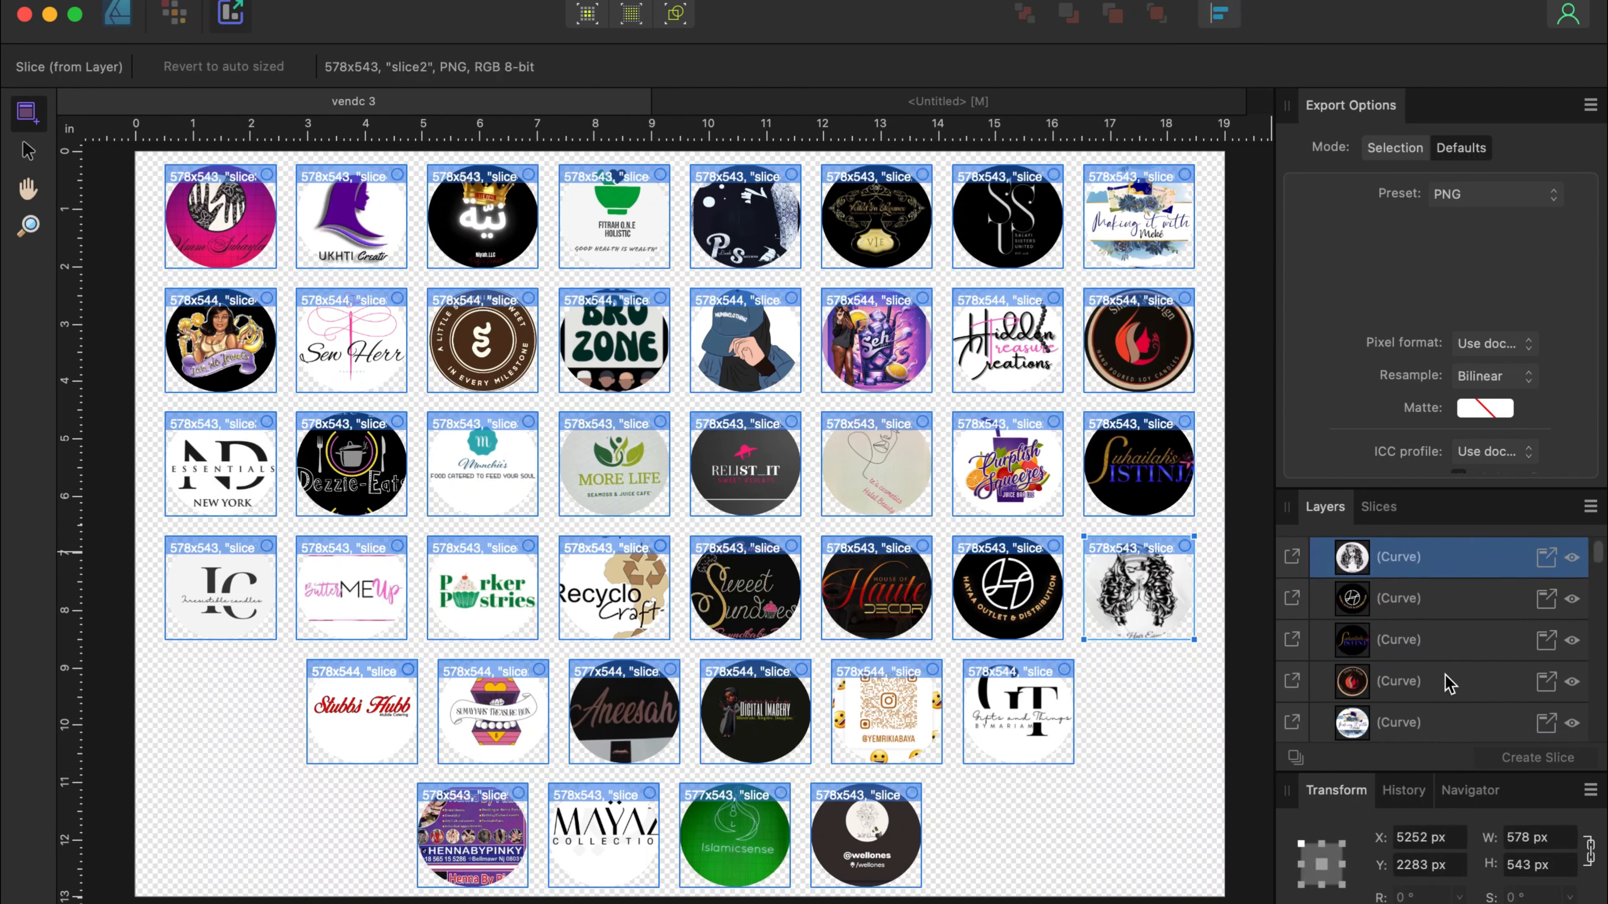
scroll(1450, 683, down, 10)
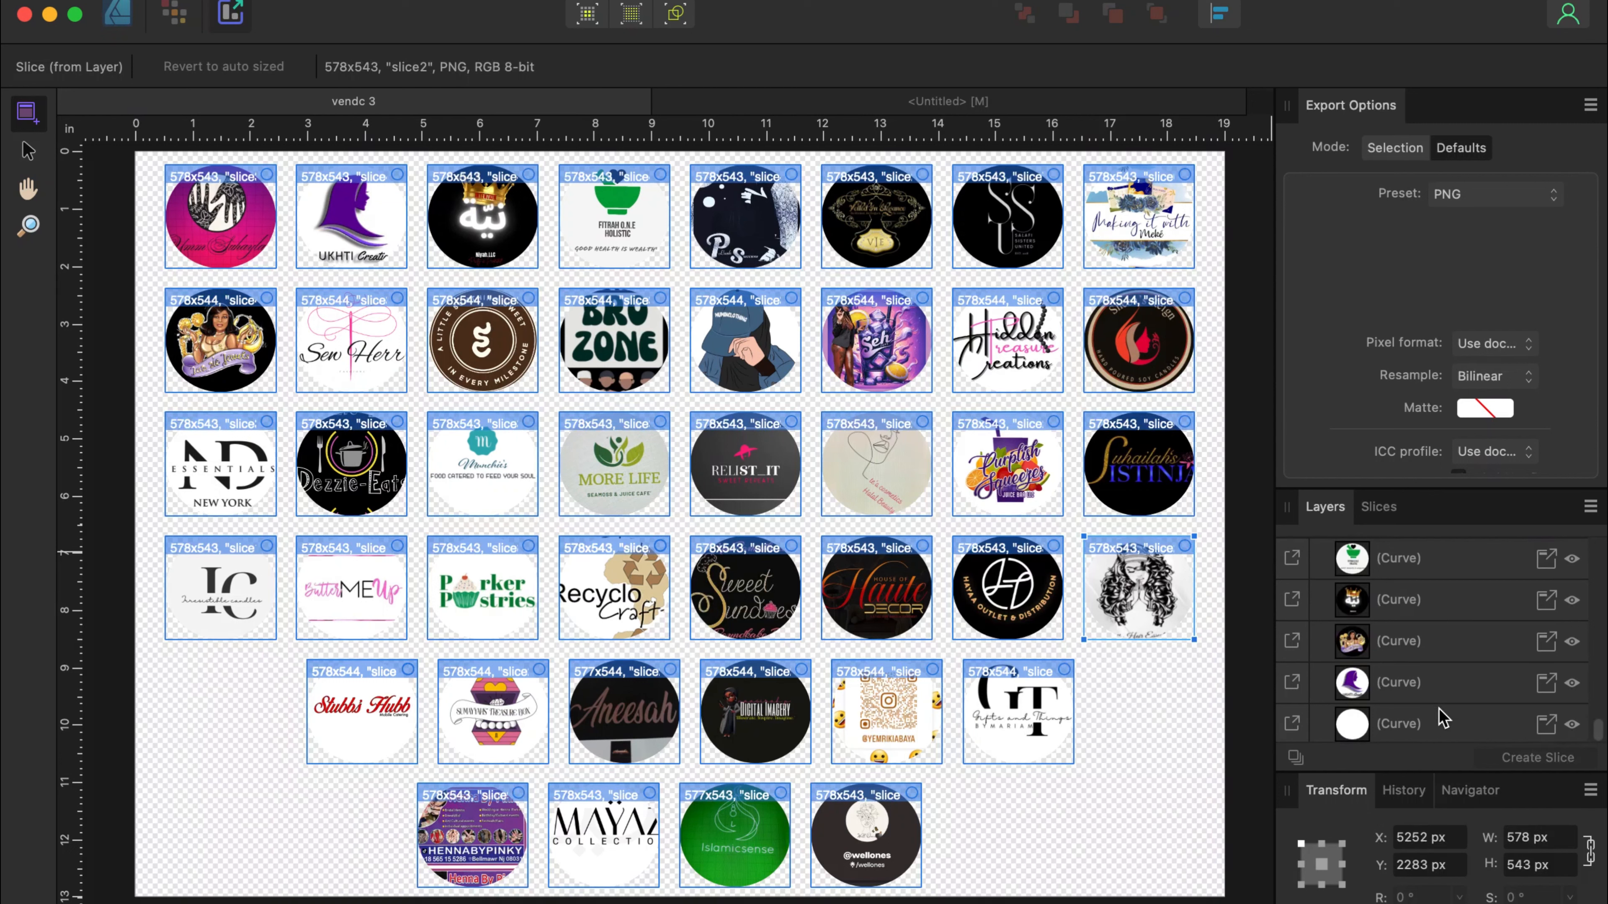
shift+click(1447, 728)
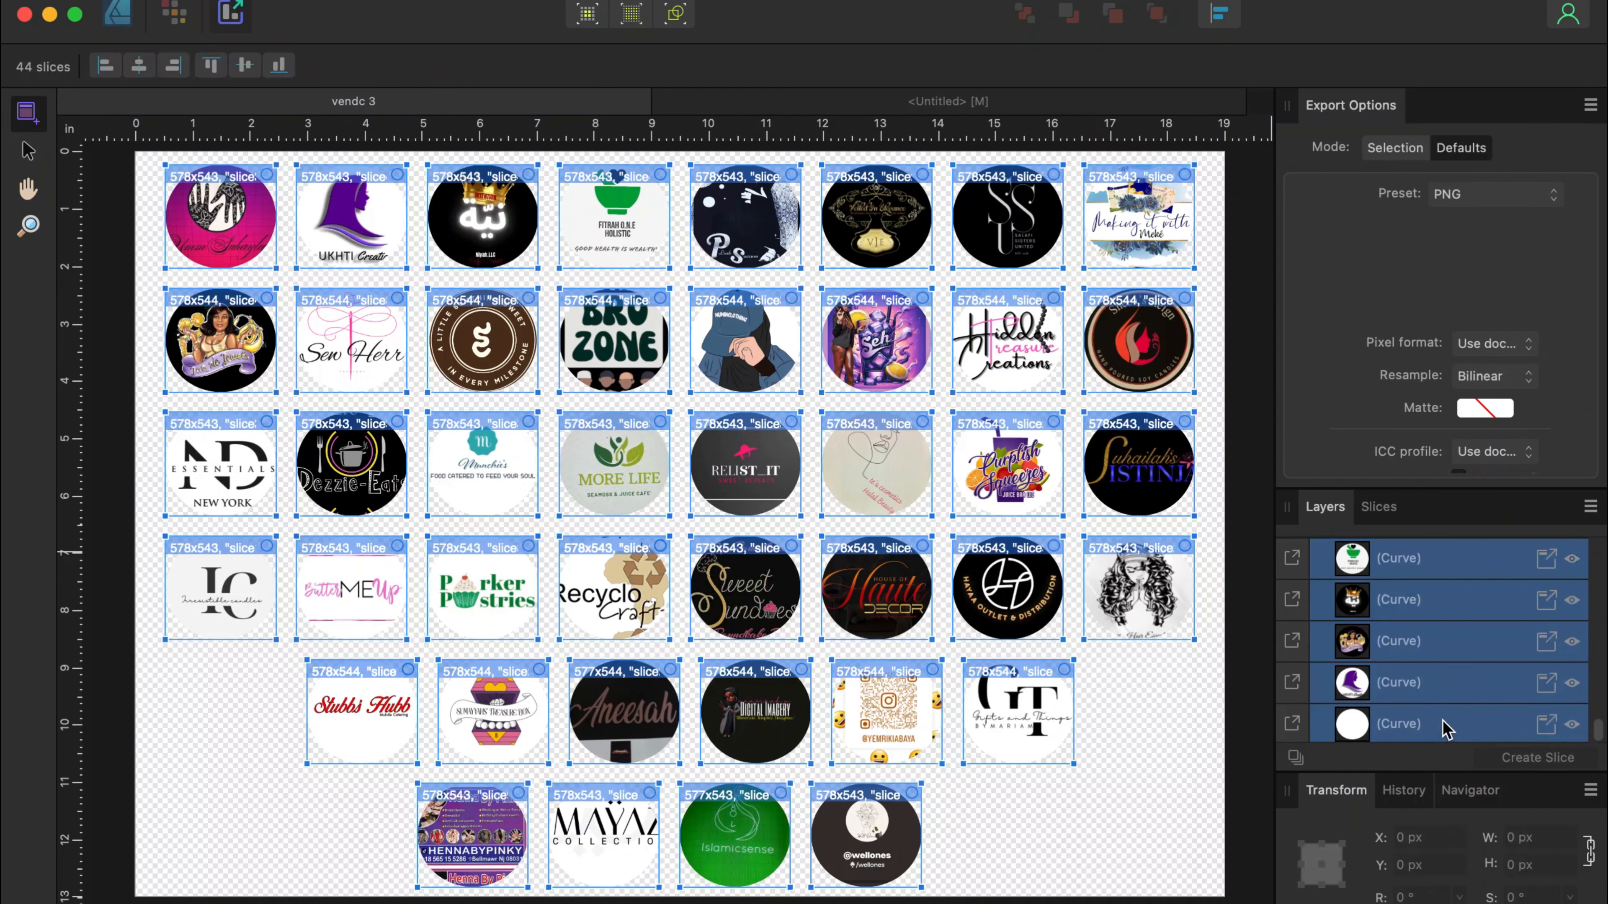
click(1530, 758)
Step: Return to the untitled document, keep PNG as the export preset, and review the remaining export options
click(923, 103)
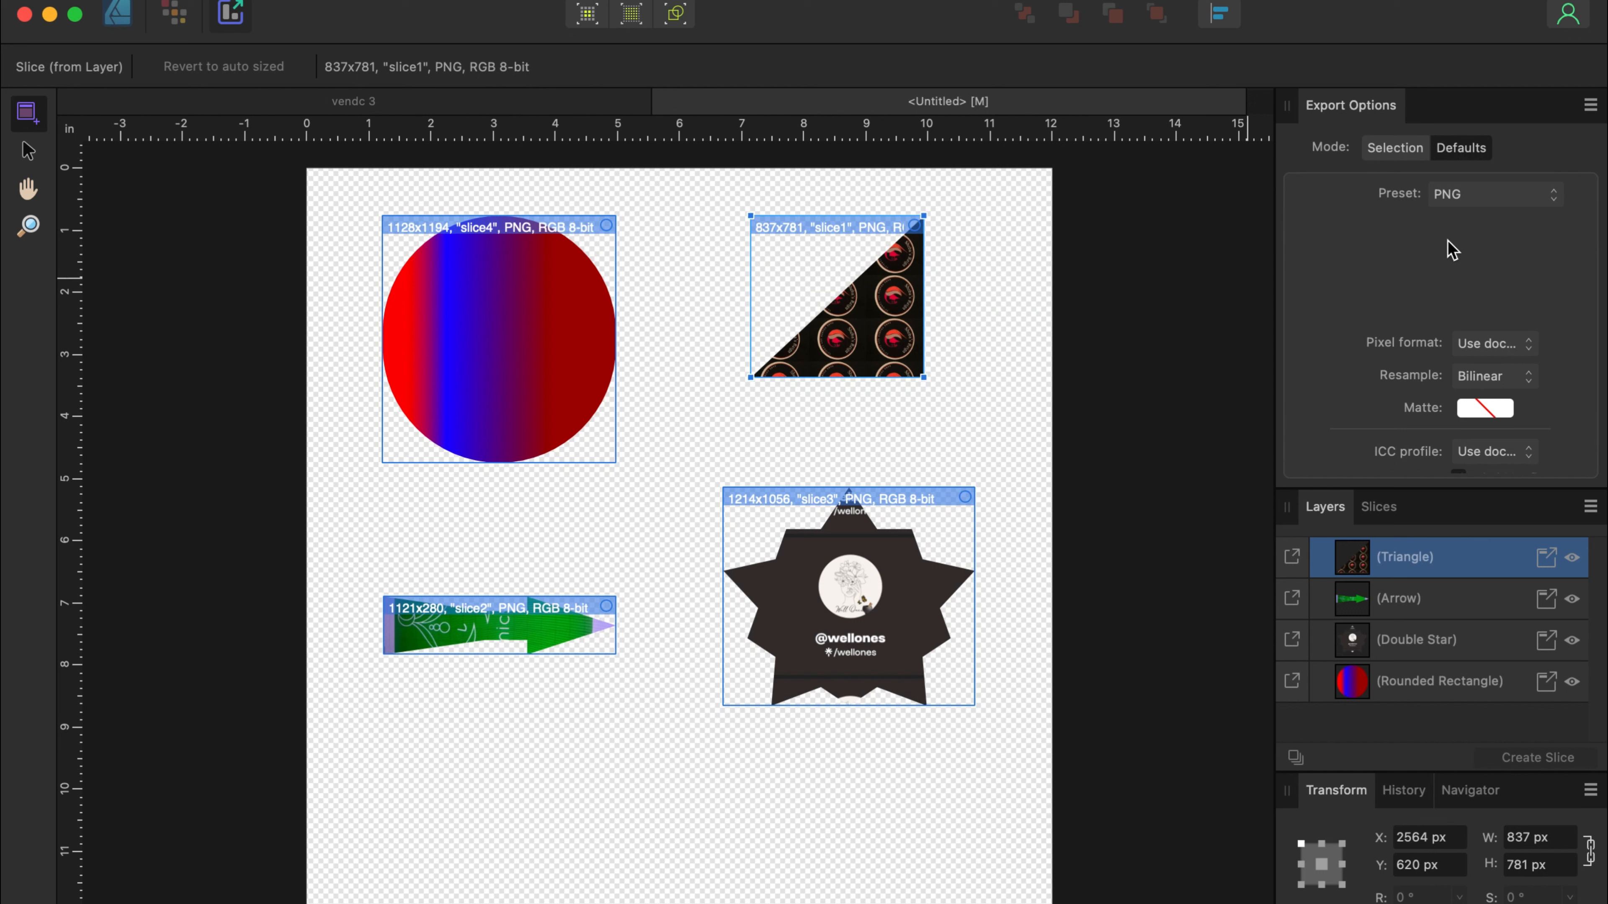
click(1464, 199)
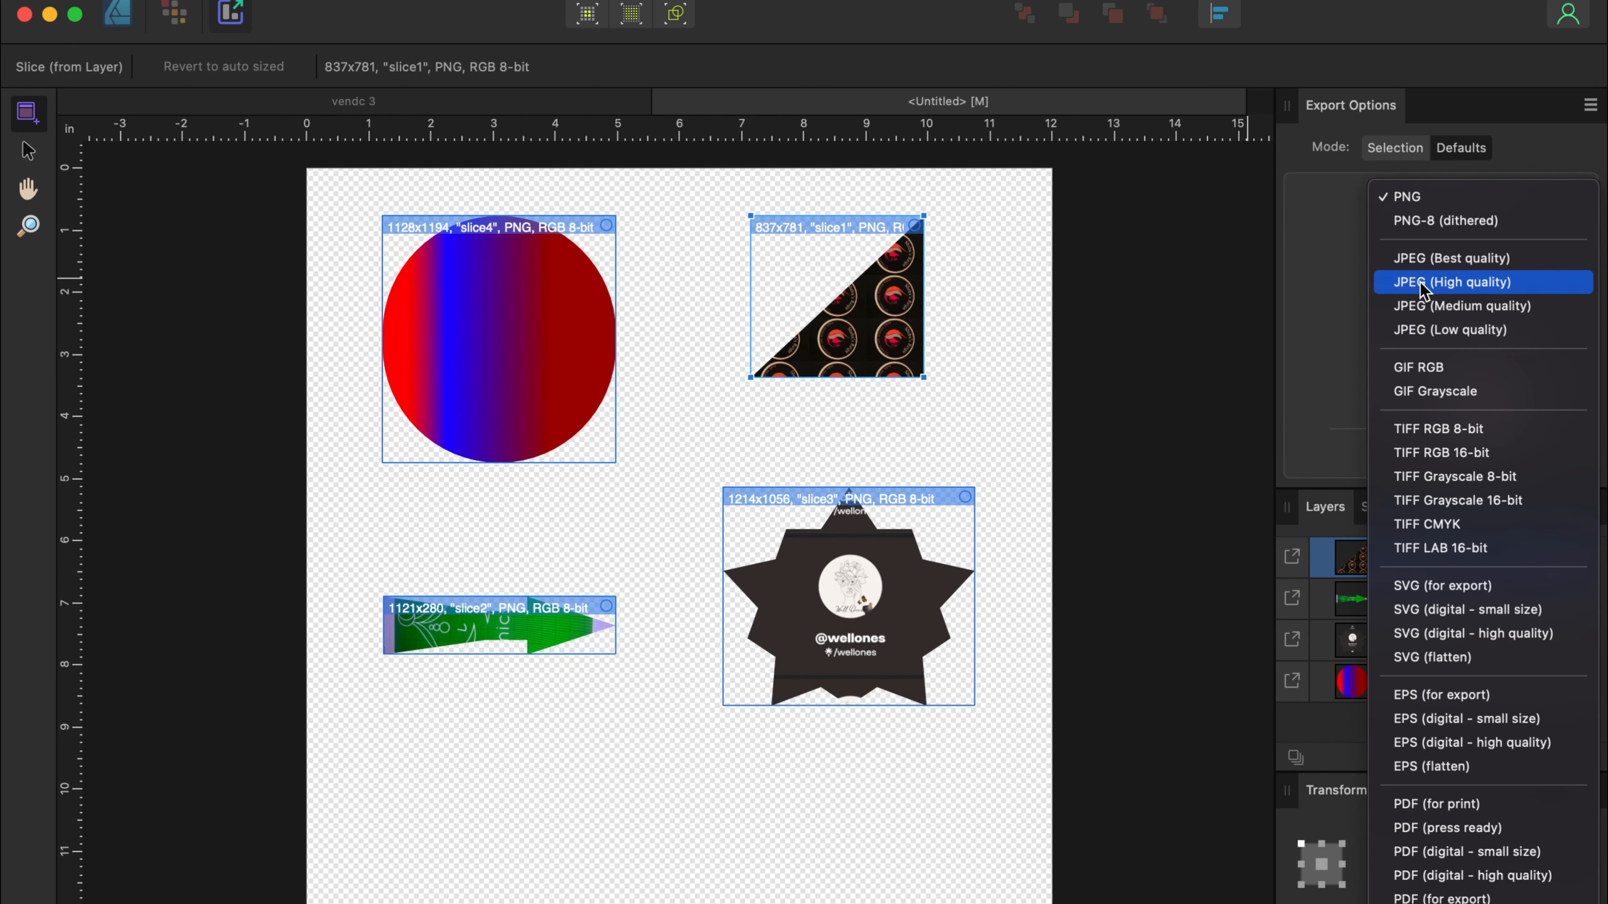
click(1425, 199)
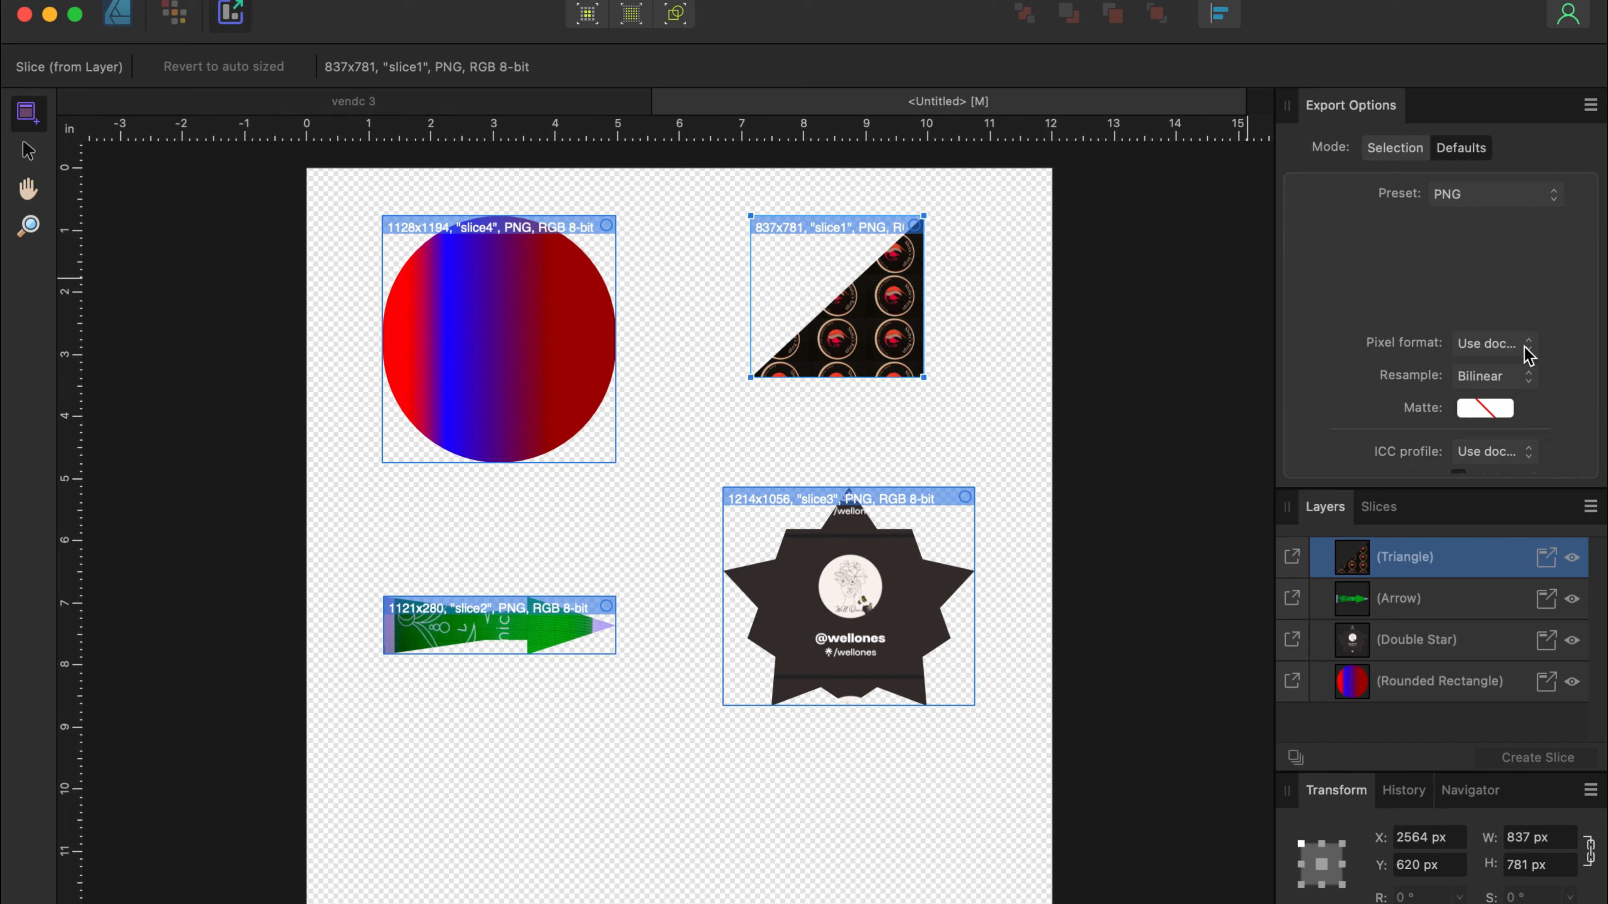
scroll(1512, 464, down, 8)
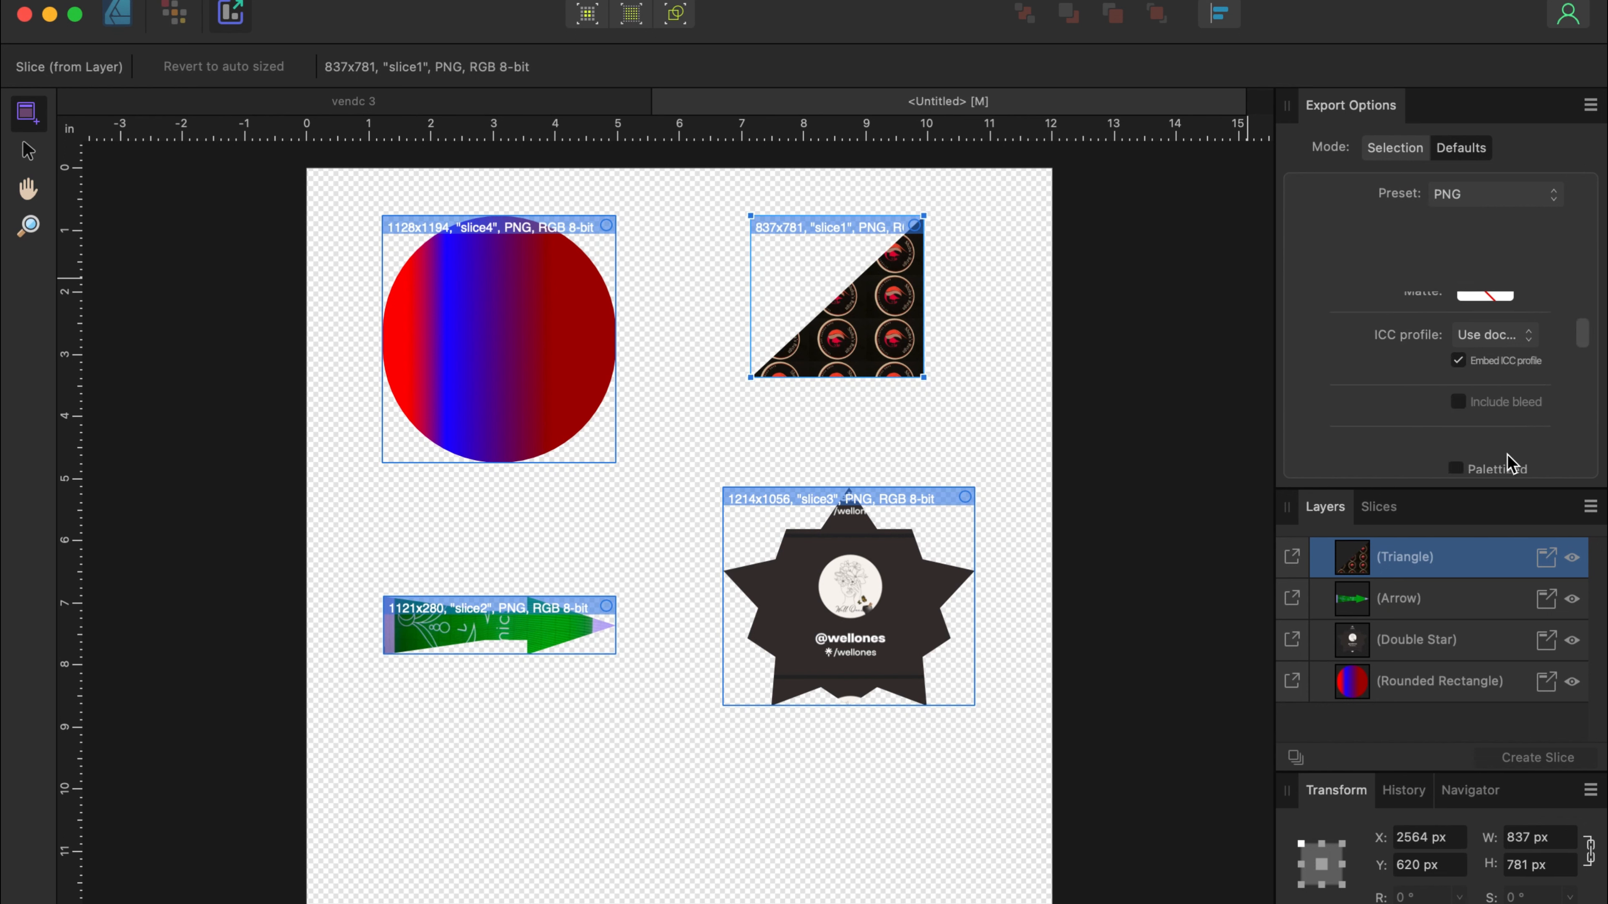
scroll(1495, 413, up, 6)
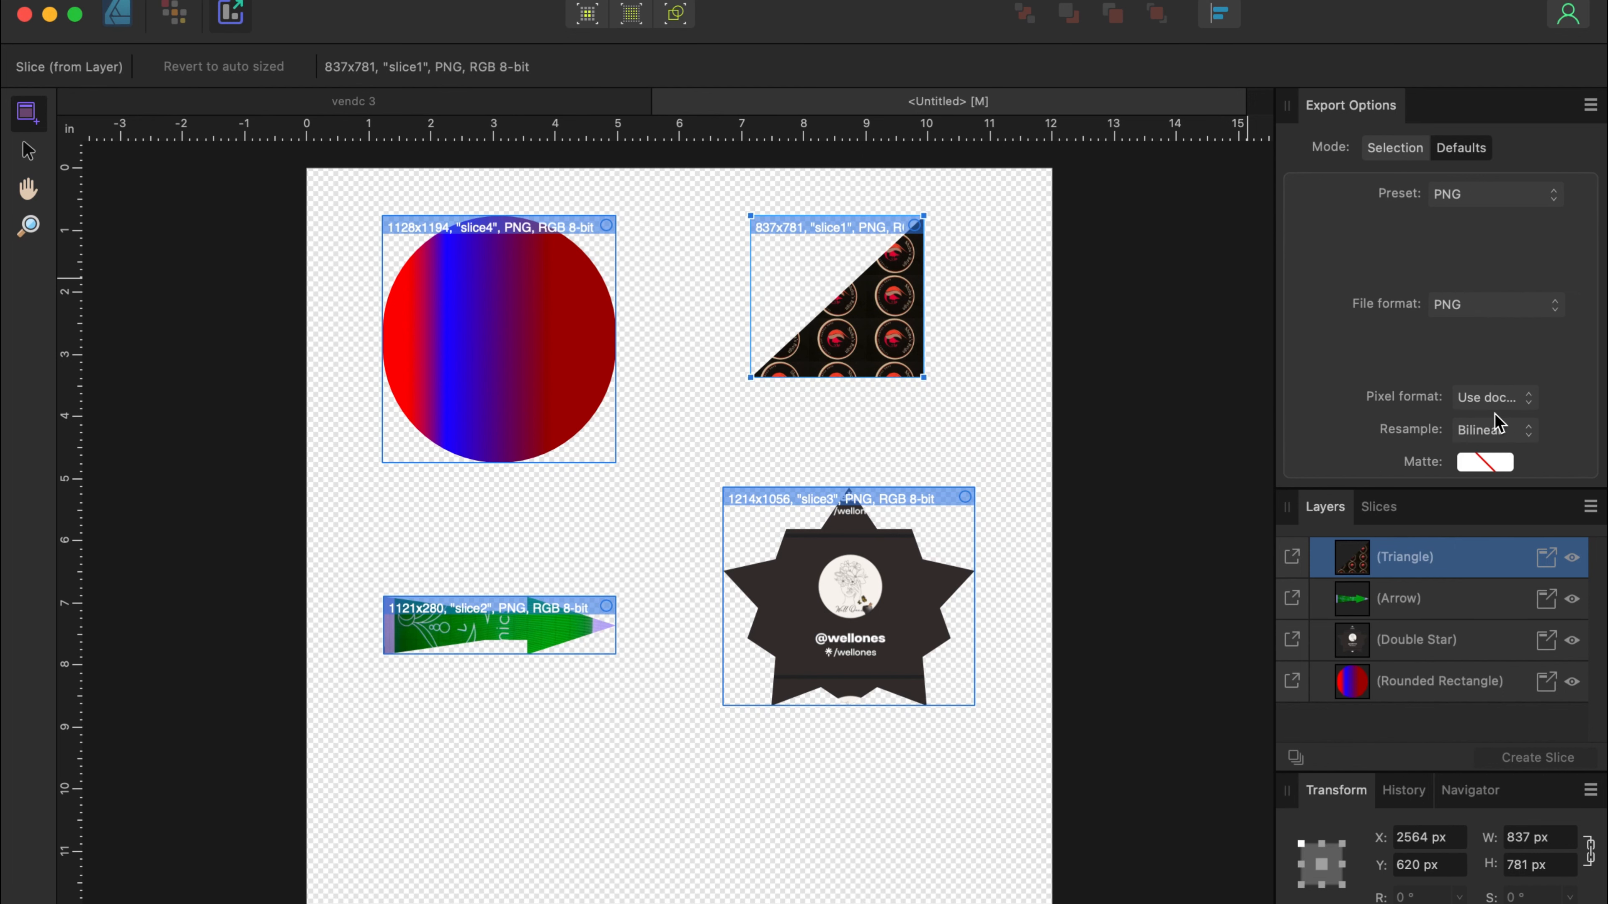
Step: Review the slice list and export all slices, including the background, to a new Downloads folder named "example slices"
click(1384, 507)
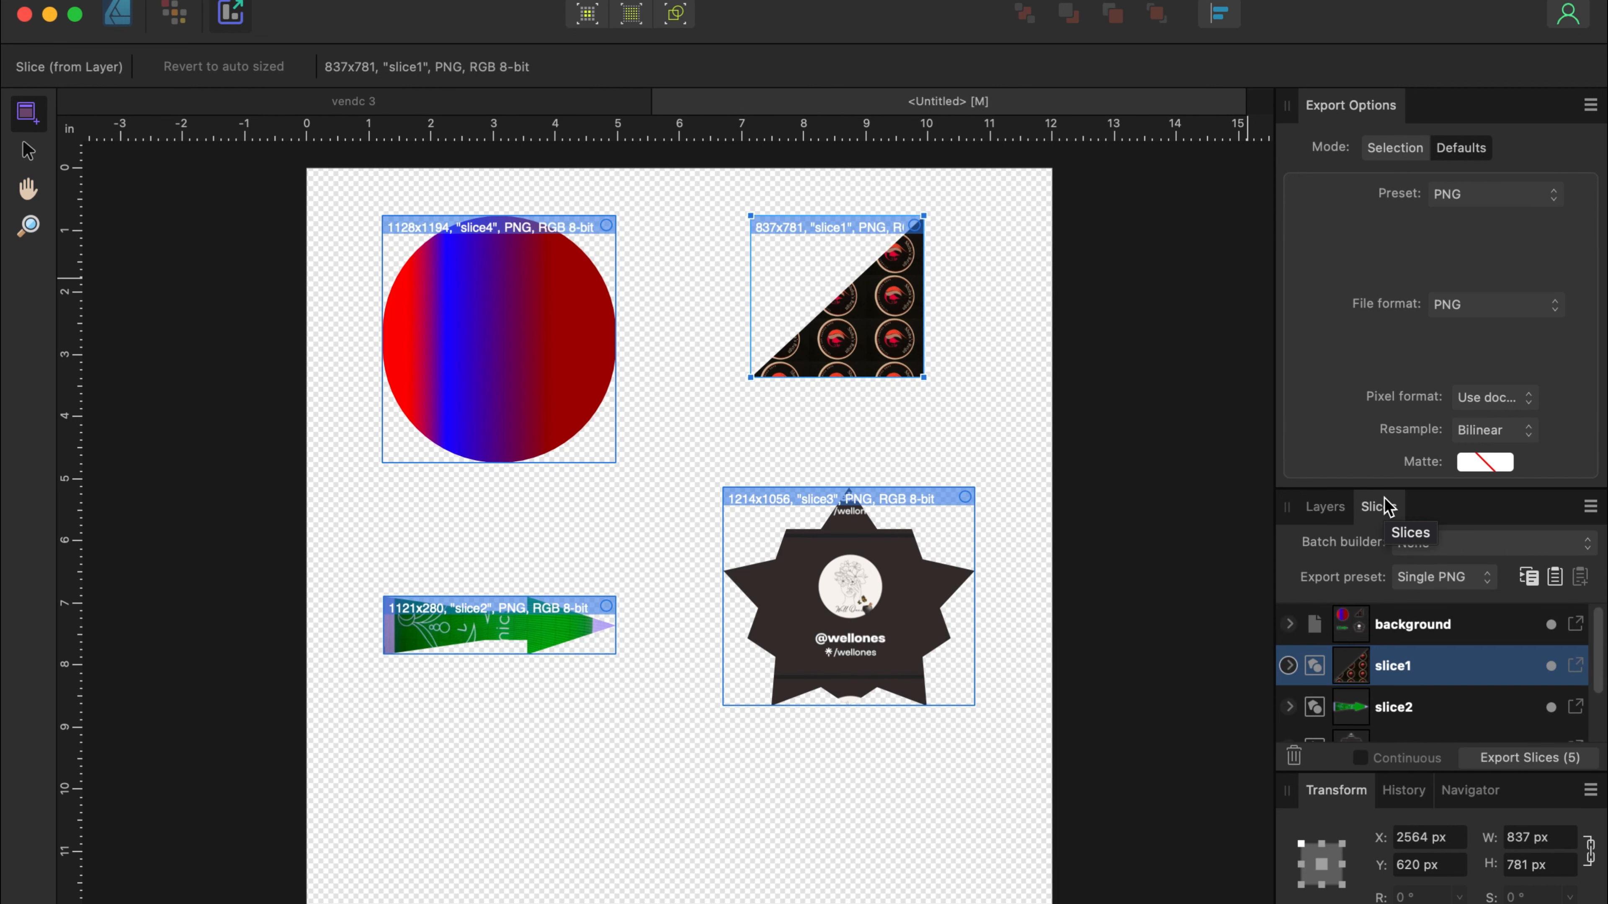
scroll(1401, 646, down, 3)
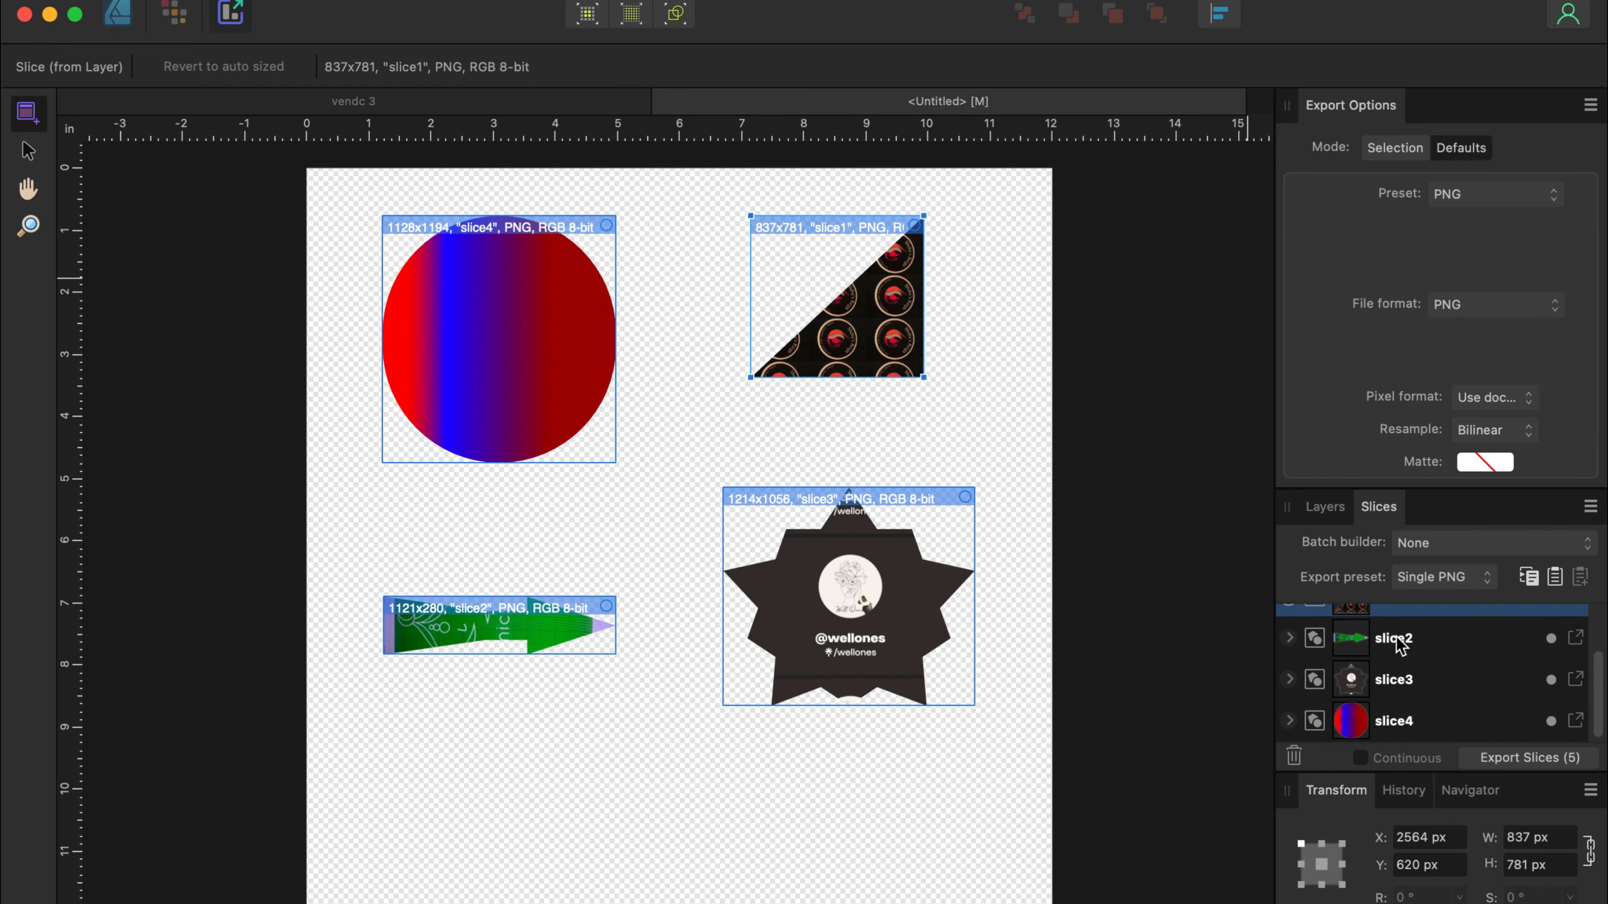
scroll(1401, 646, up, 3)
scroll(1401, 658, down, 2)
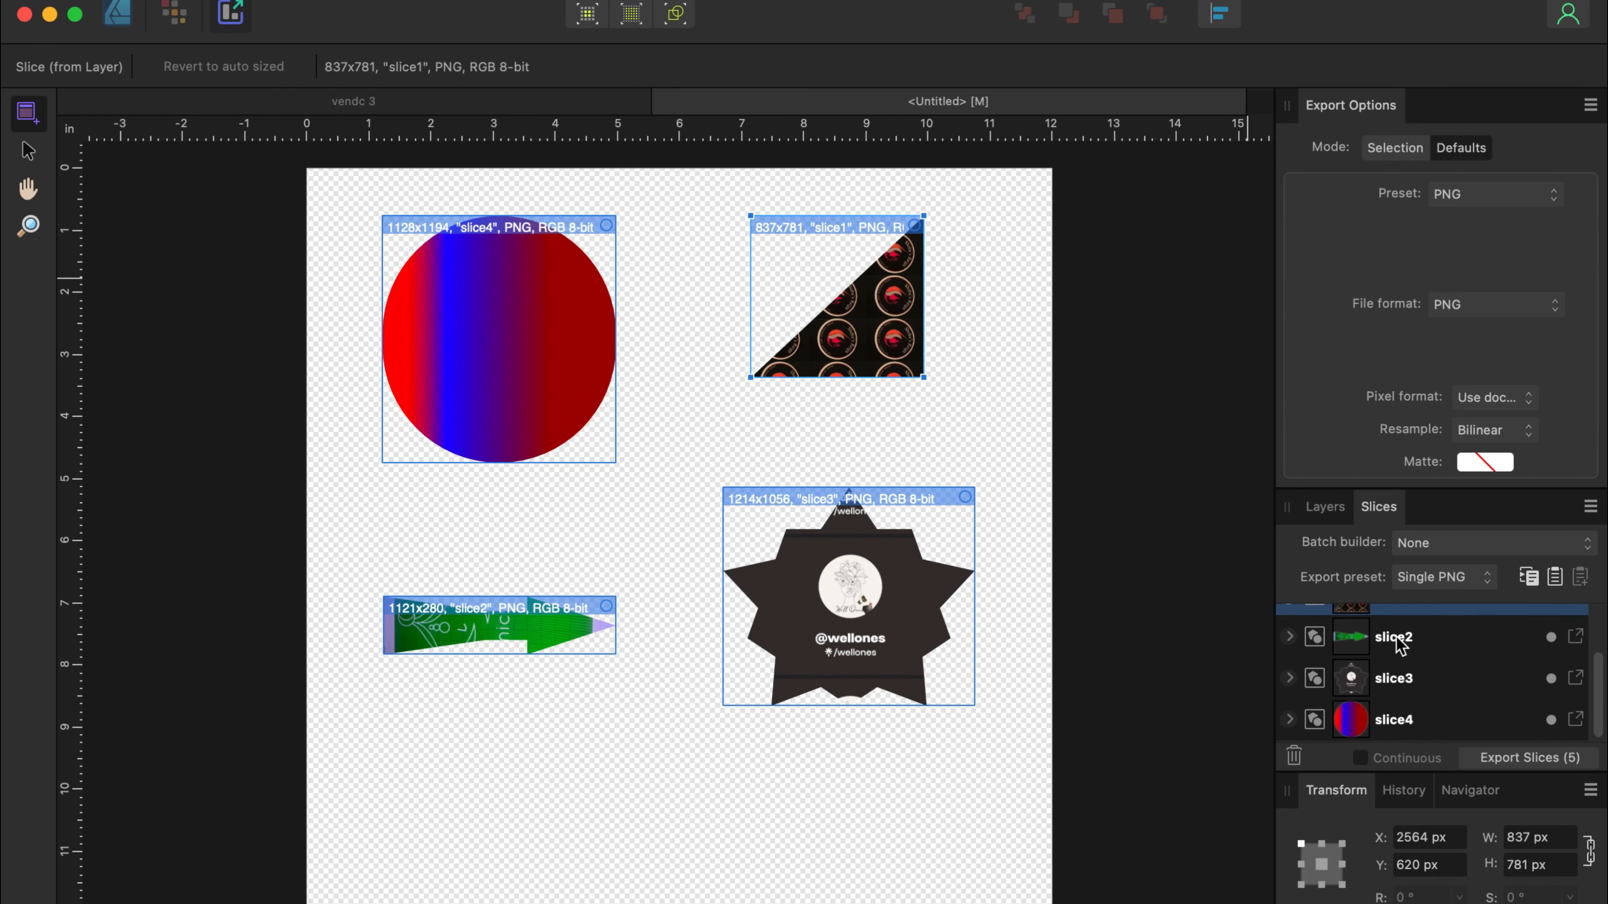
click(1553, 759)
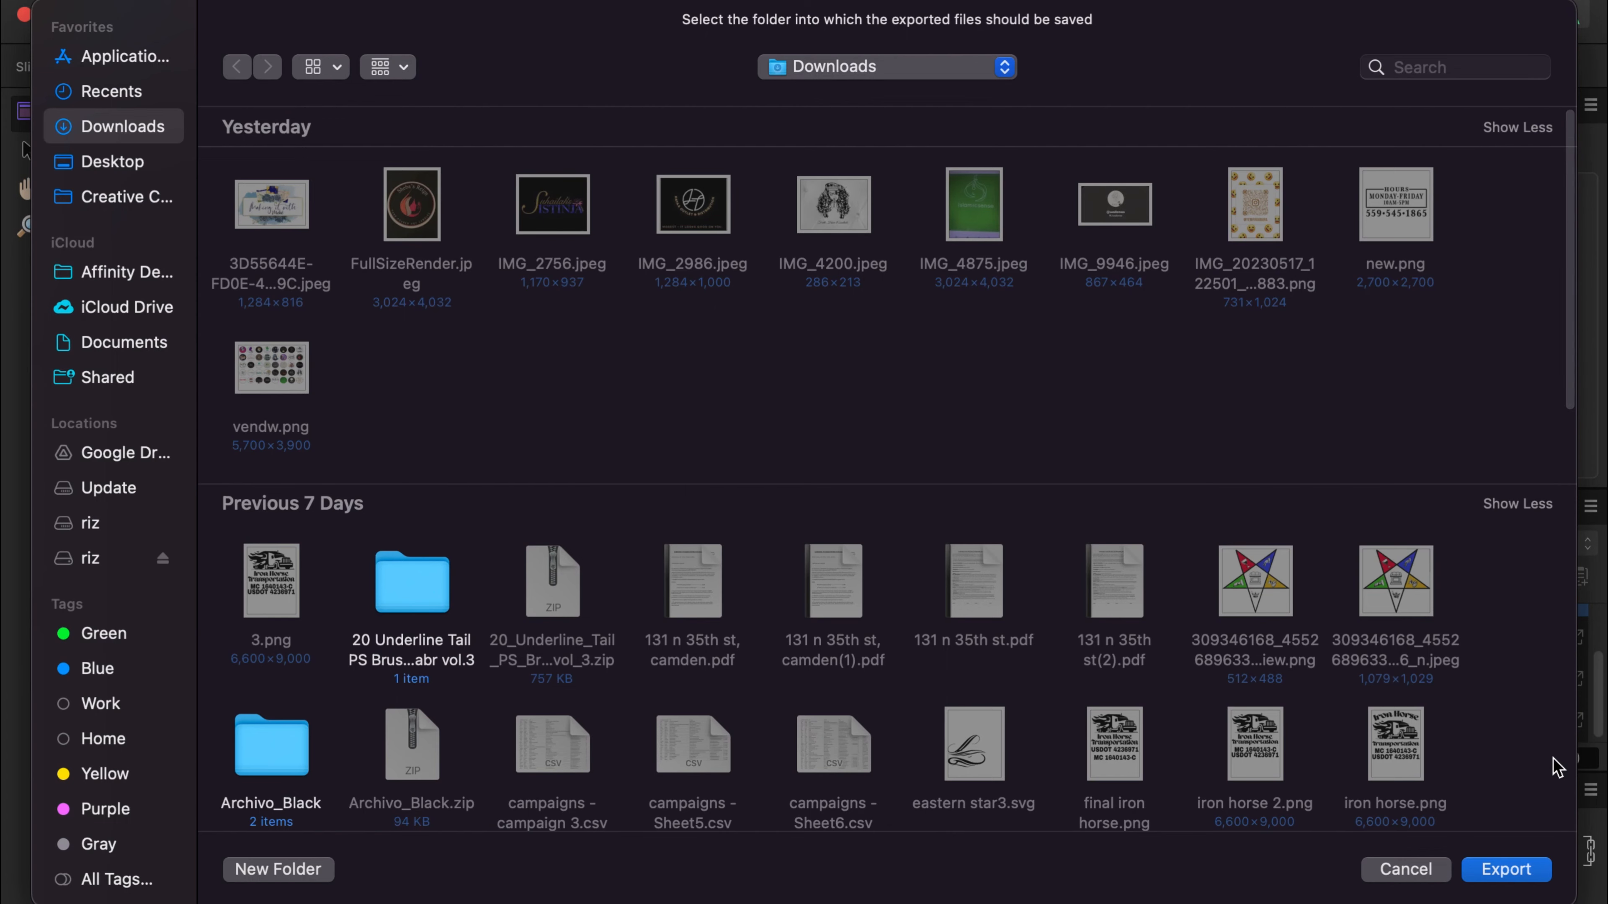
click(275, 869)
text(e)
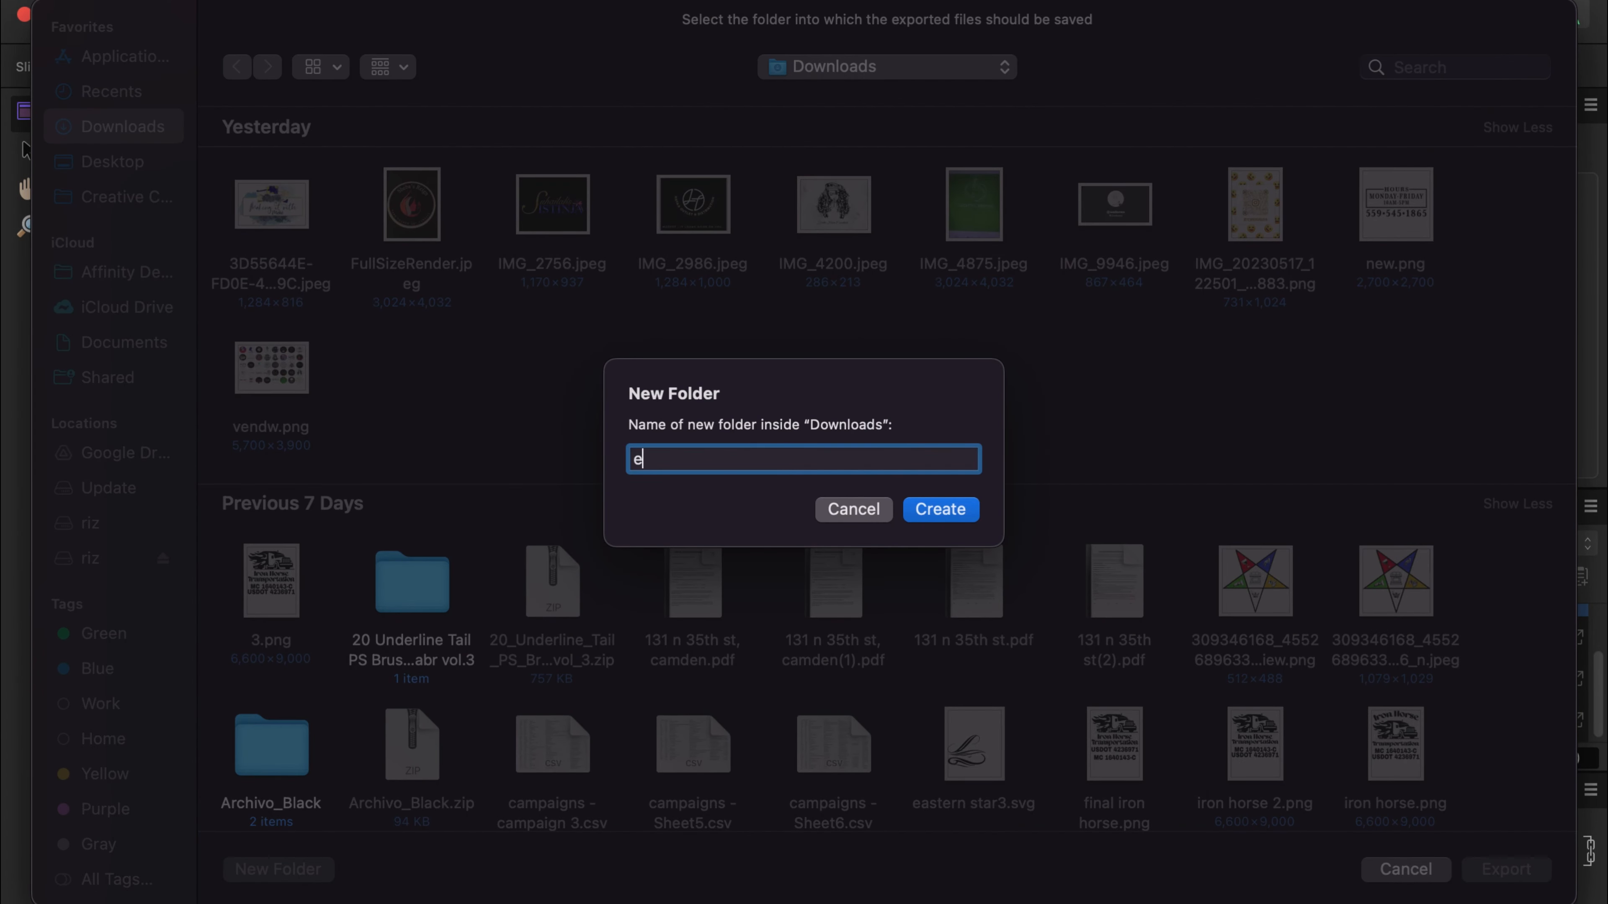
text(xample slices)
key(Return)
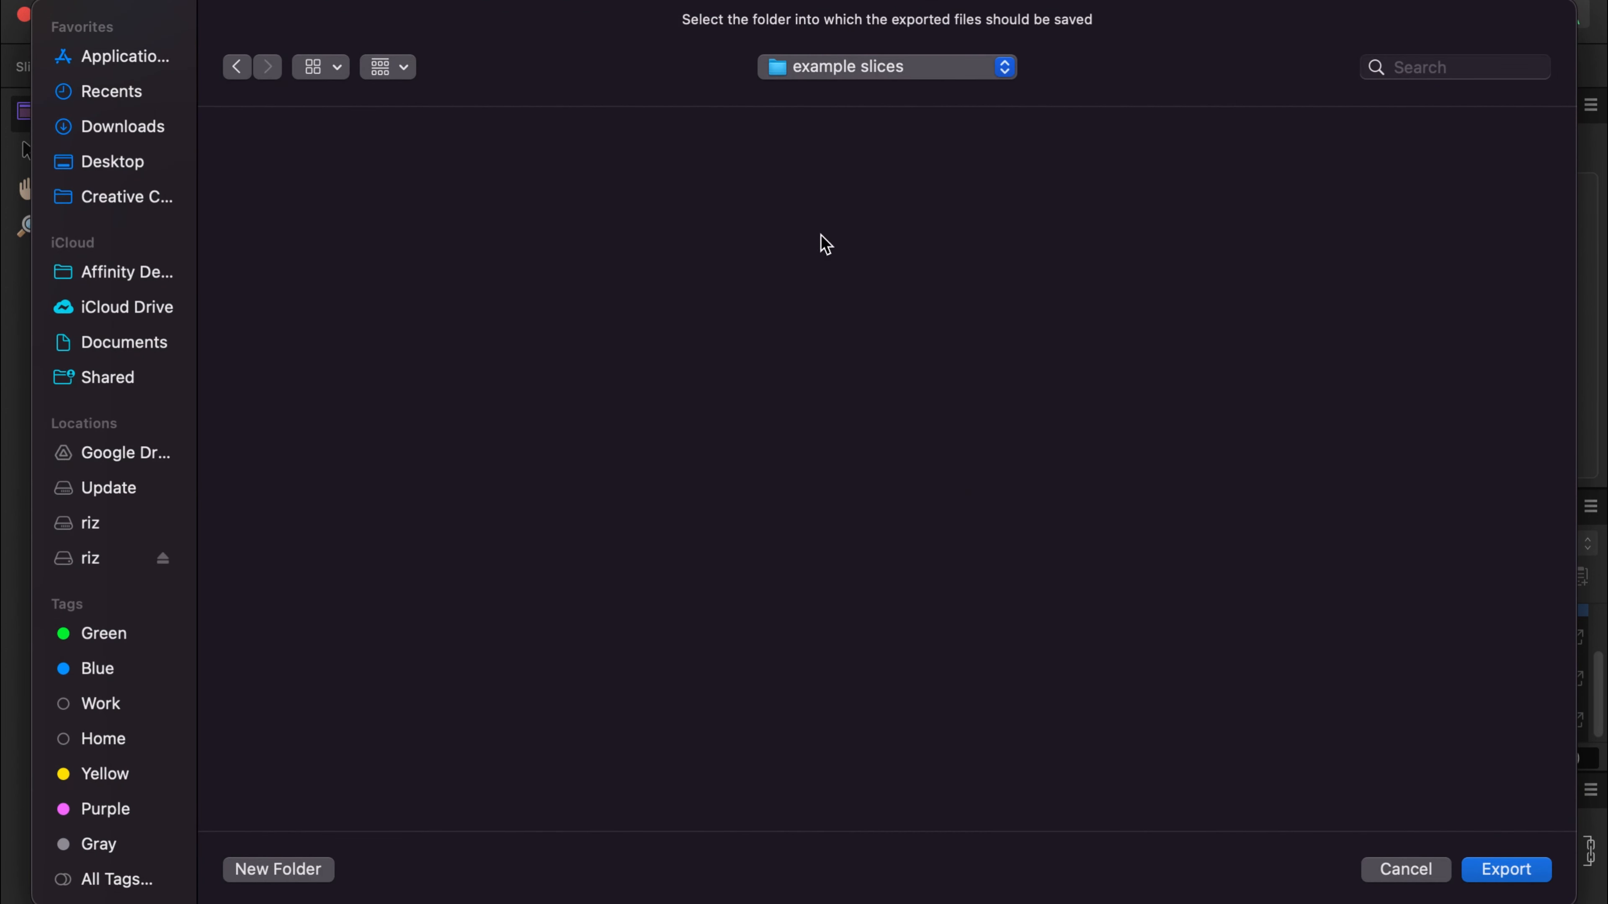
click(1505, 870)
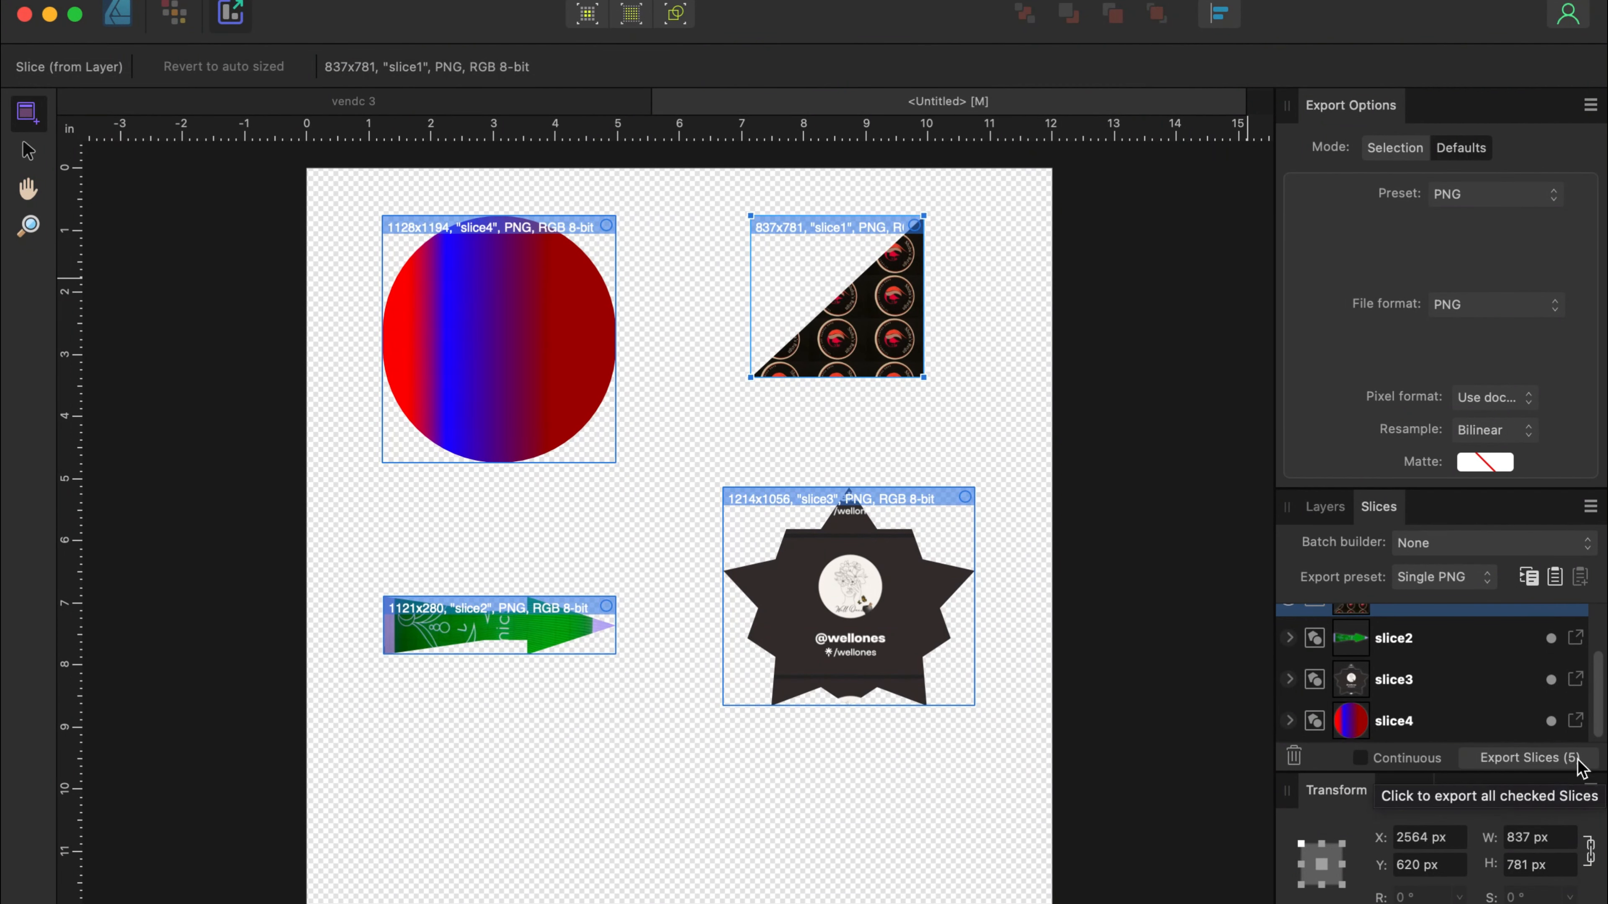
Step: In Finder, open the "example slices" folder in Downloads, review the exported PNG files, and close the window
mouse_move(177, 899)
click(104, 887)
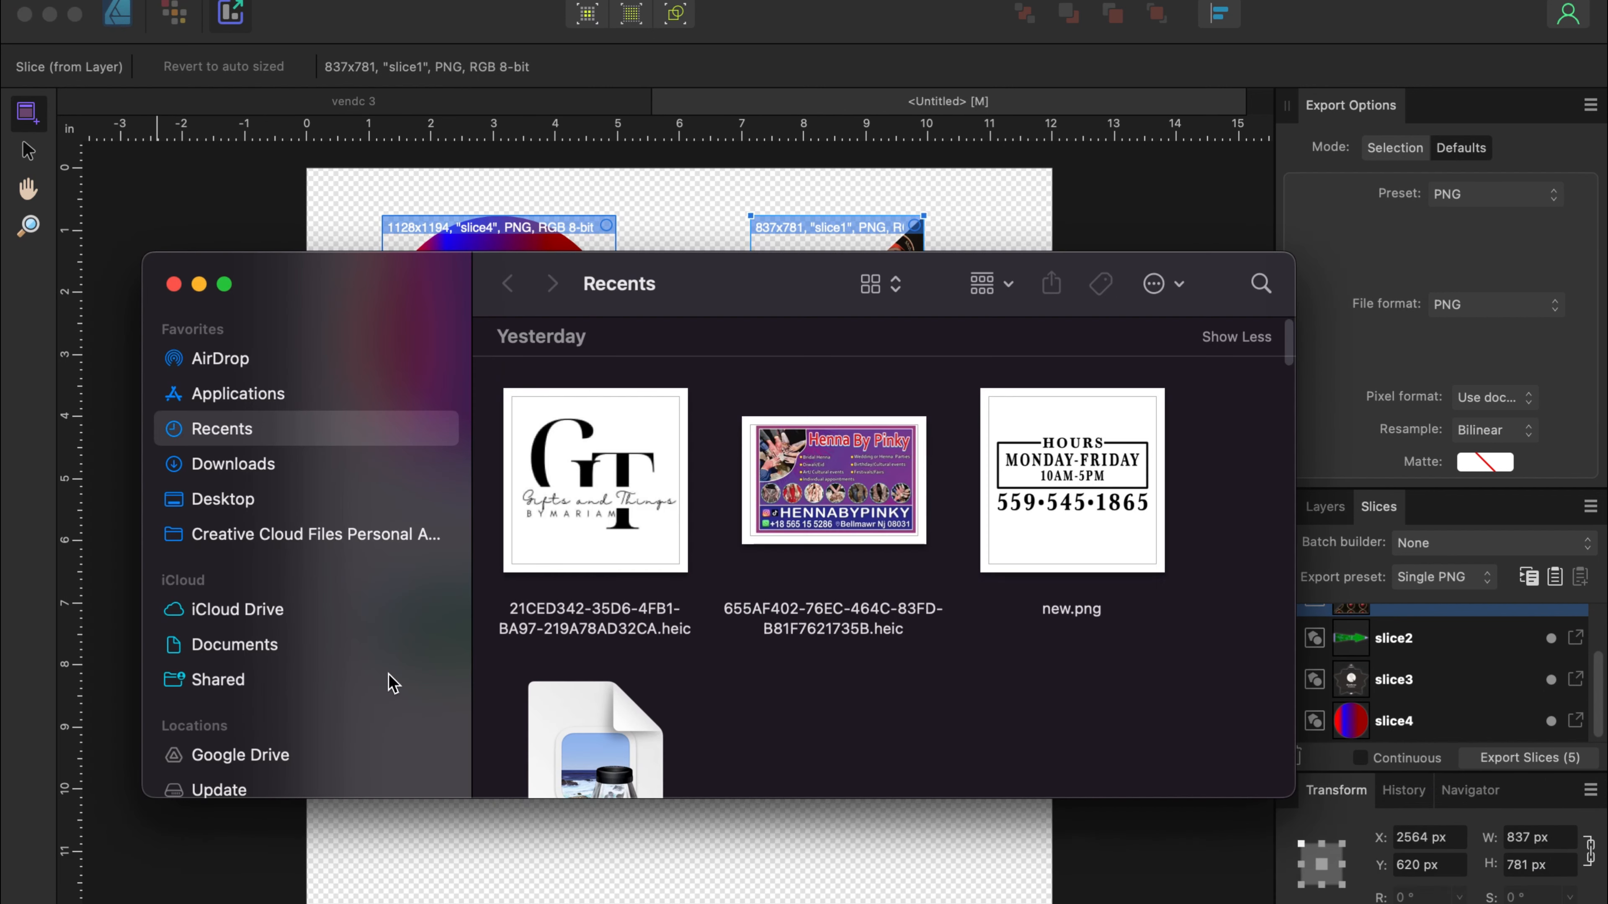
click(233, 464)
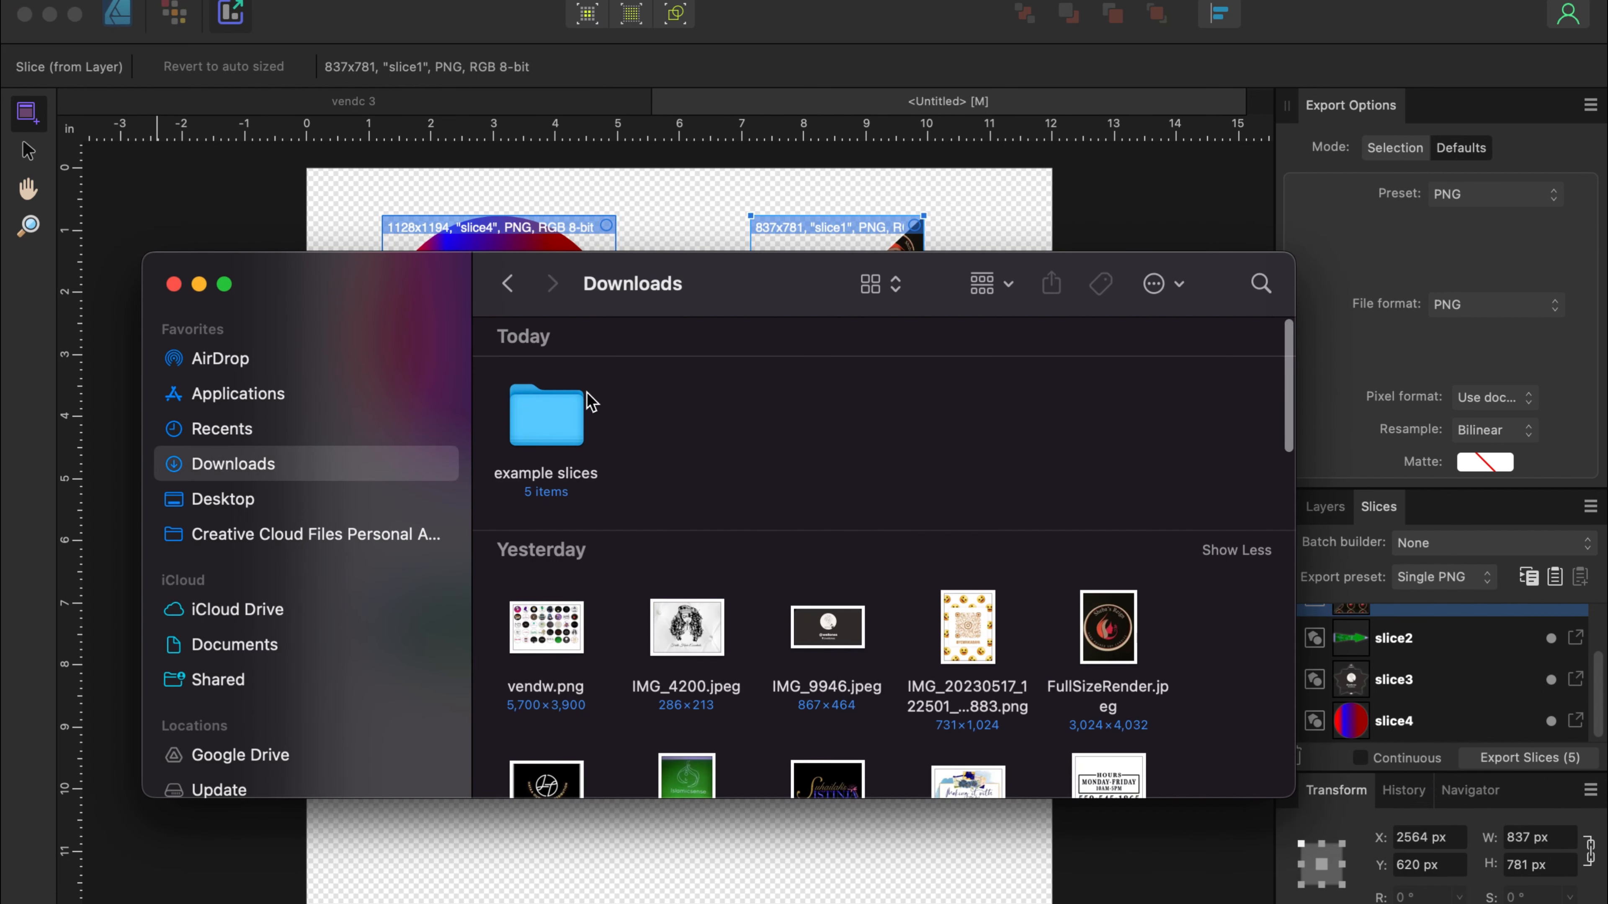
double_click(568, 413)
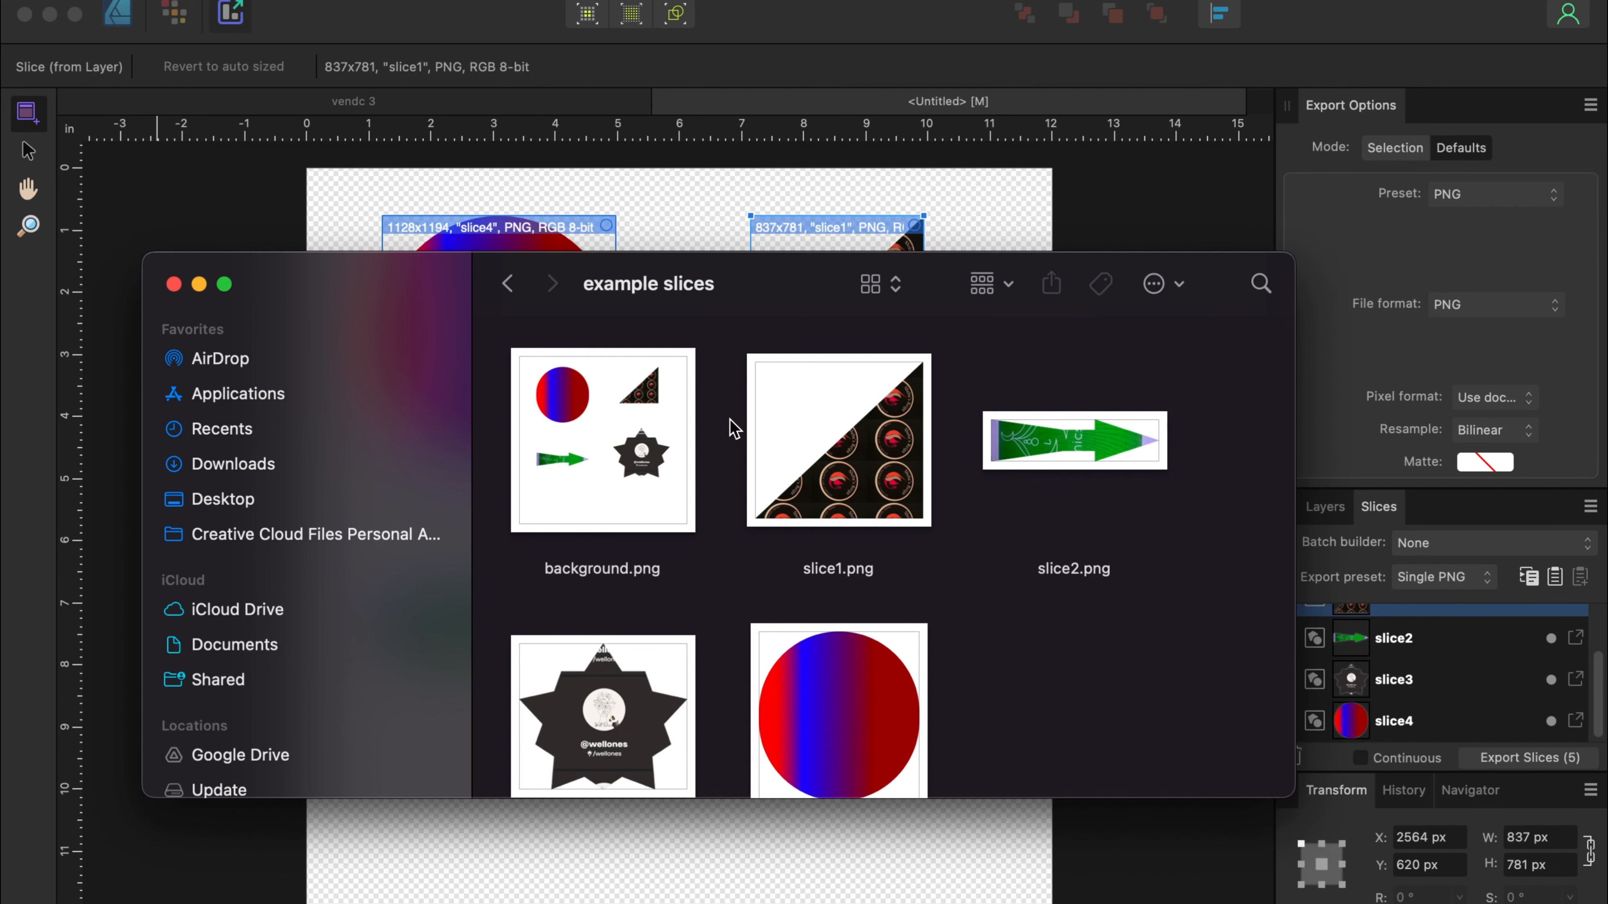
scroll(735, 426, down, 2)
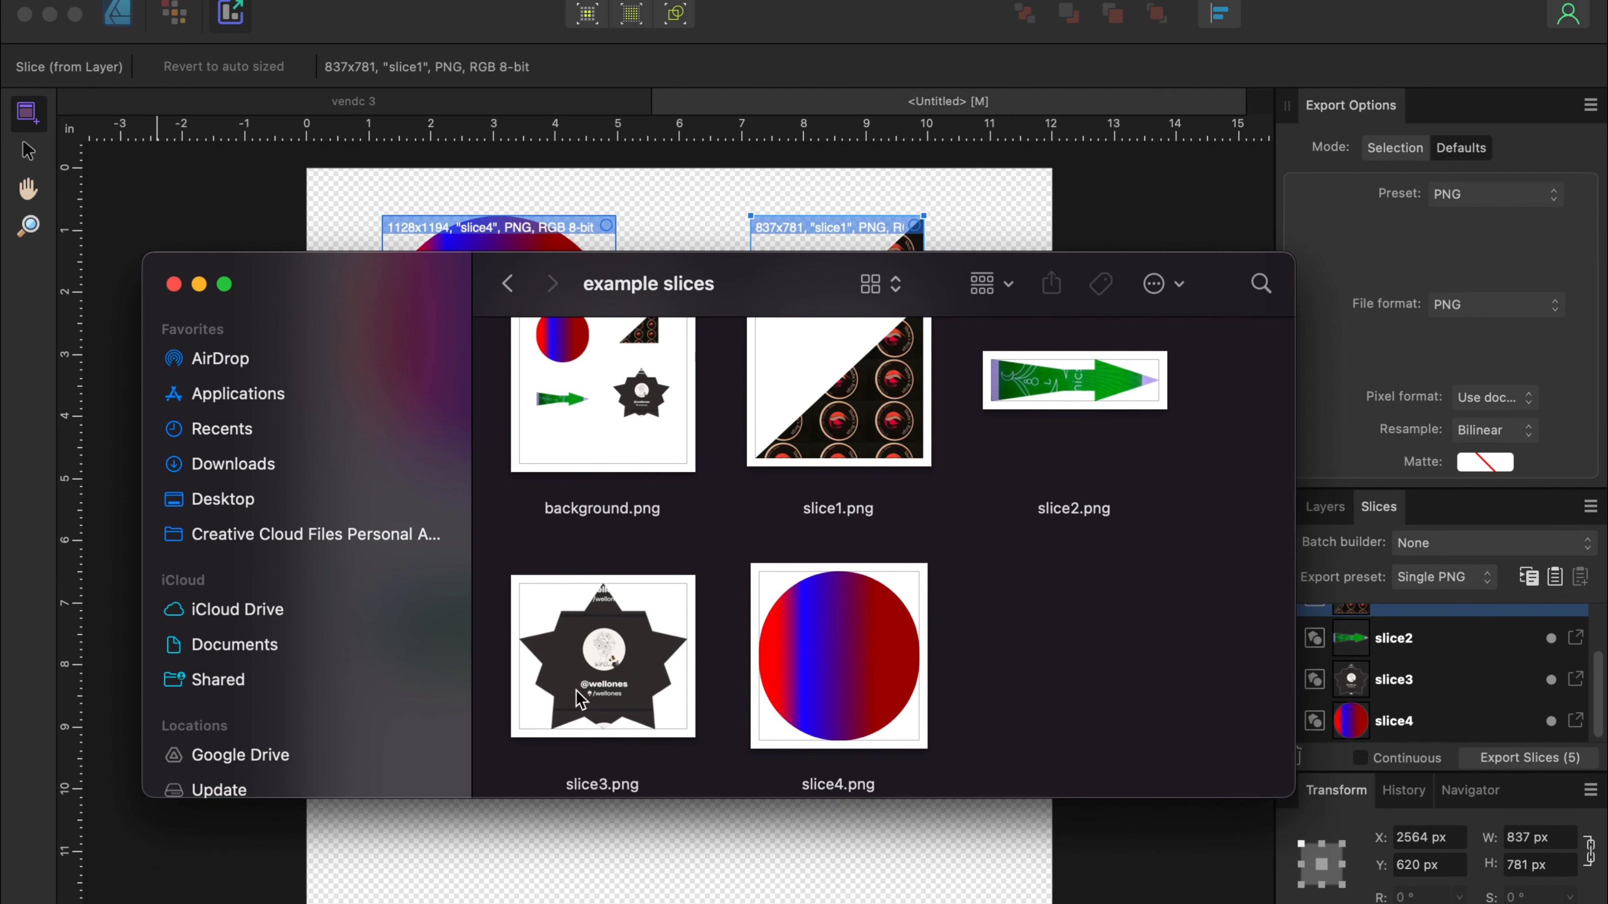
click(173, 284)
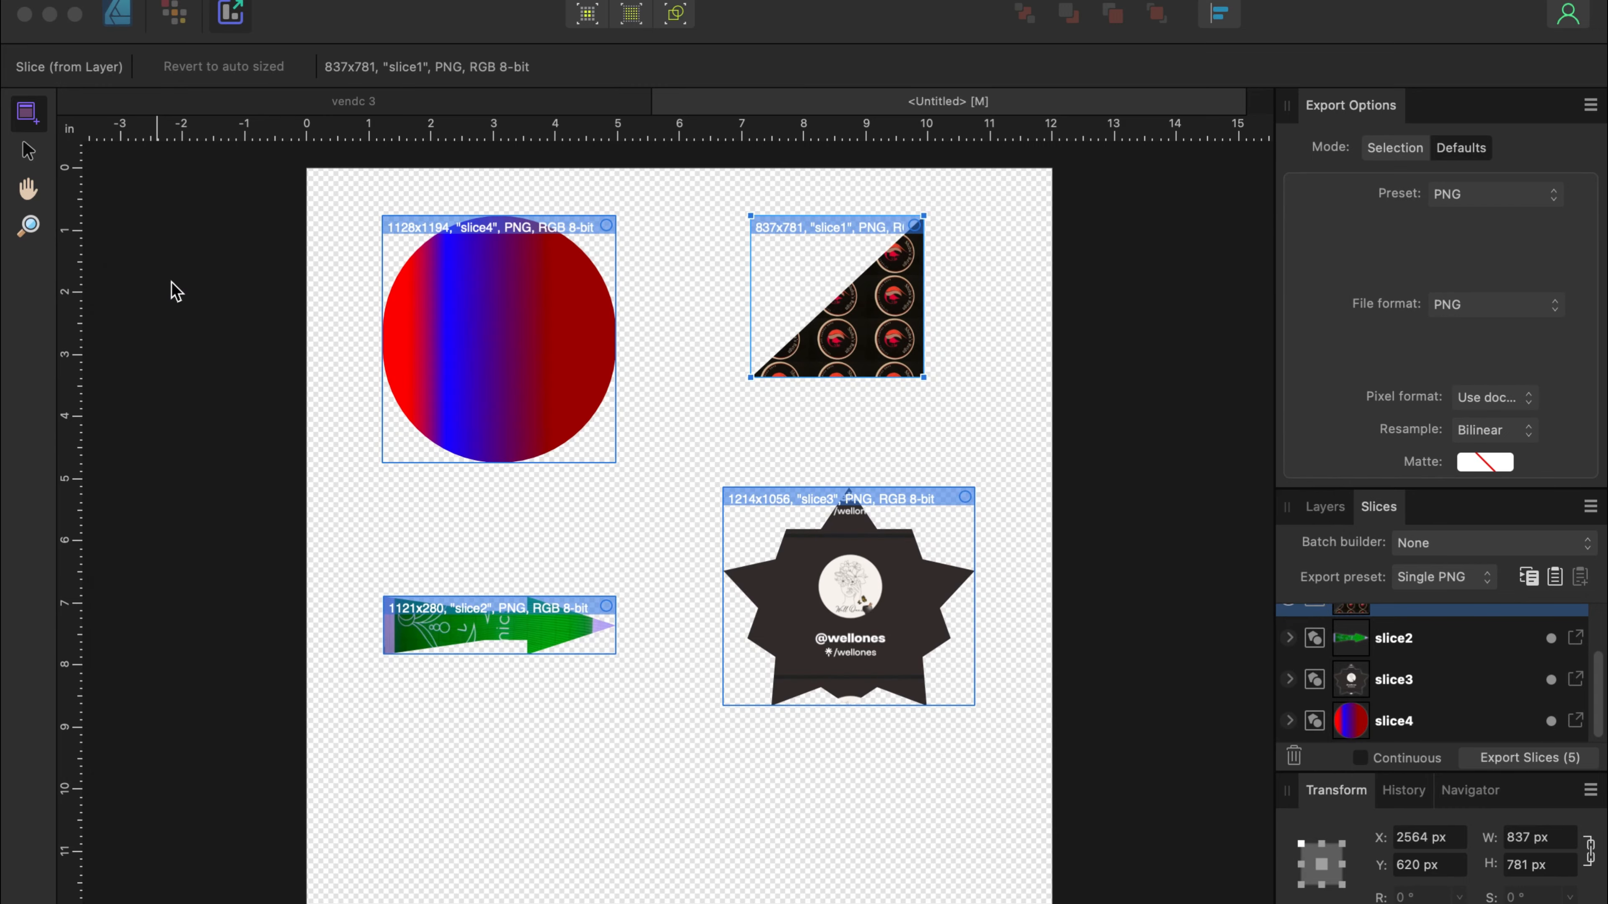
Step: Switch to Canva in the browser and create a blank Mobile Video design of 1080 × 1920 px from the video formats
key(ctrl+Up)
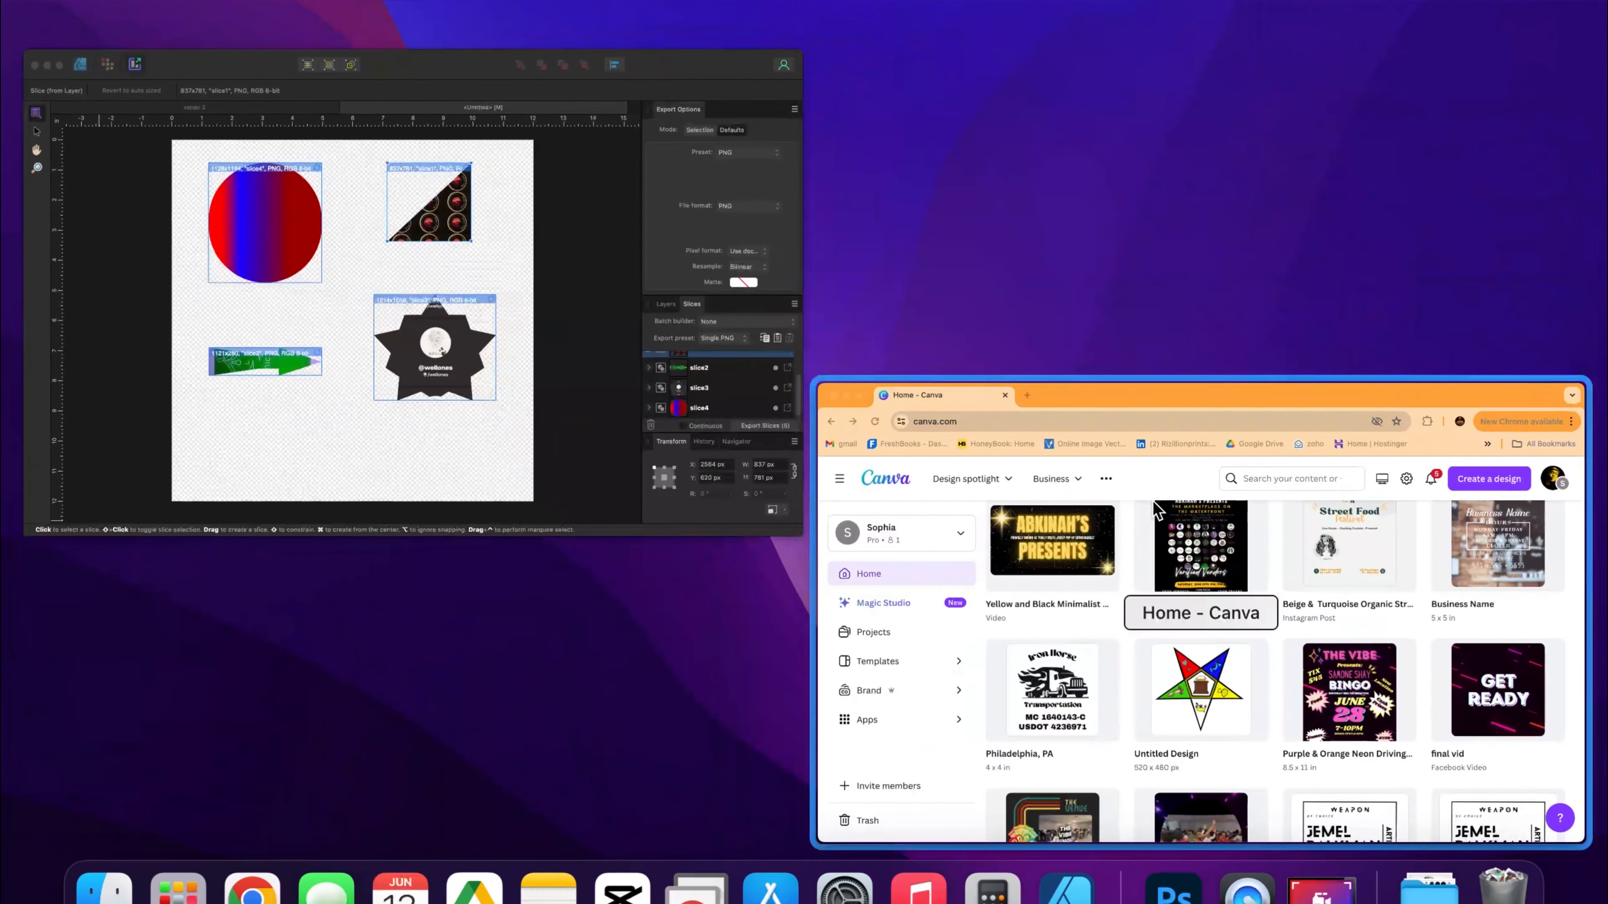
click(1114, 493)
scroll(446, 414, up, 10)
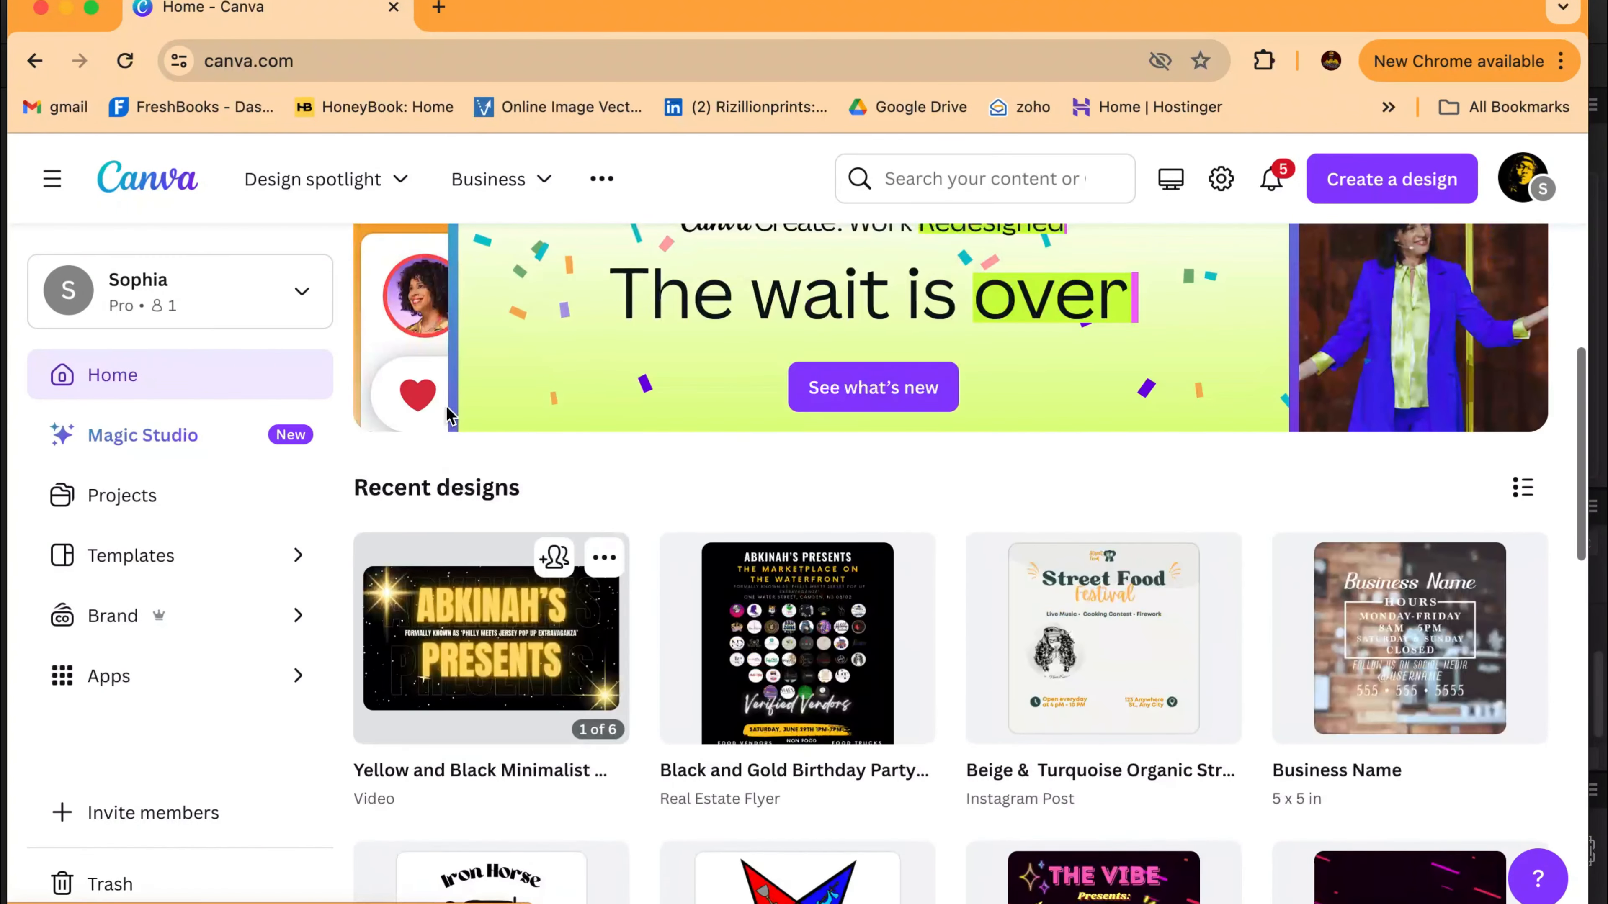
scroll(447, 415, up, 8)
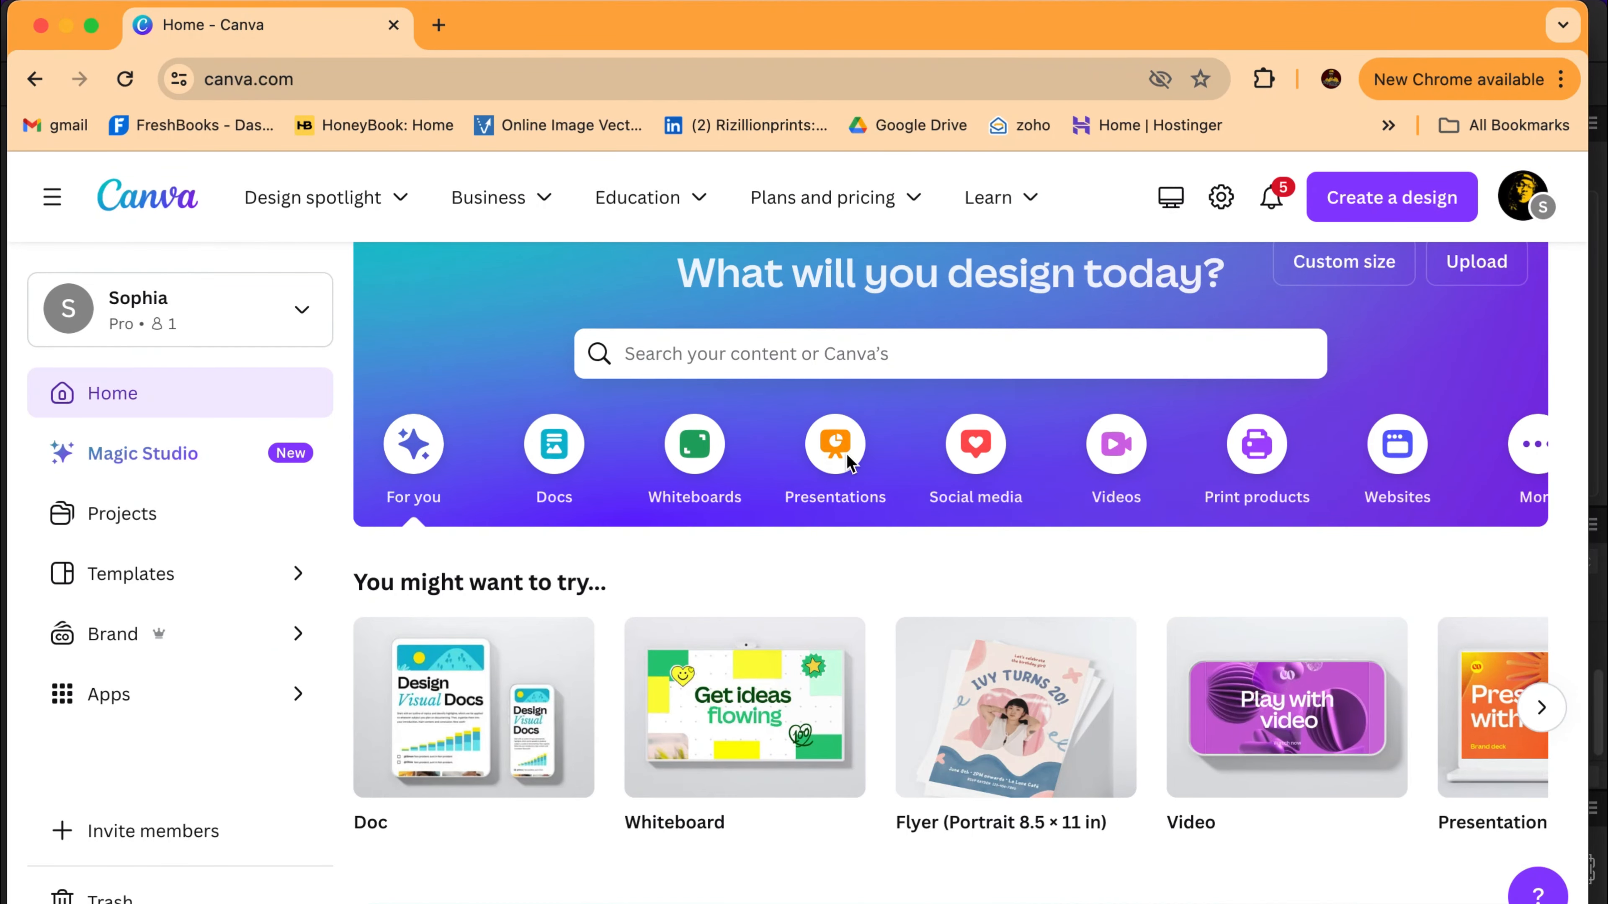
click(1127, 468)
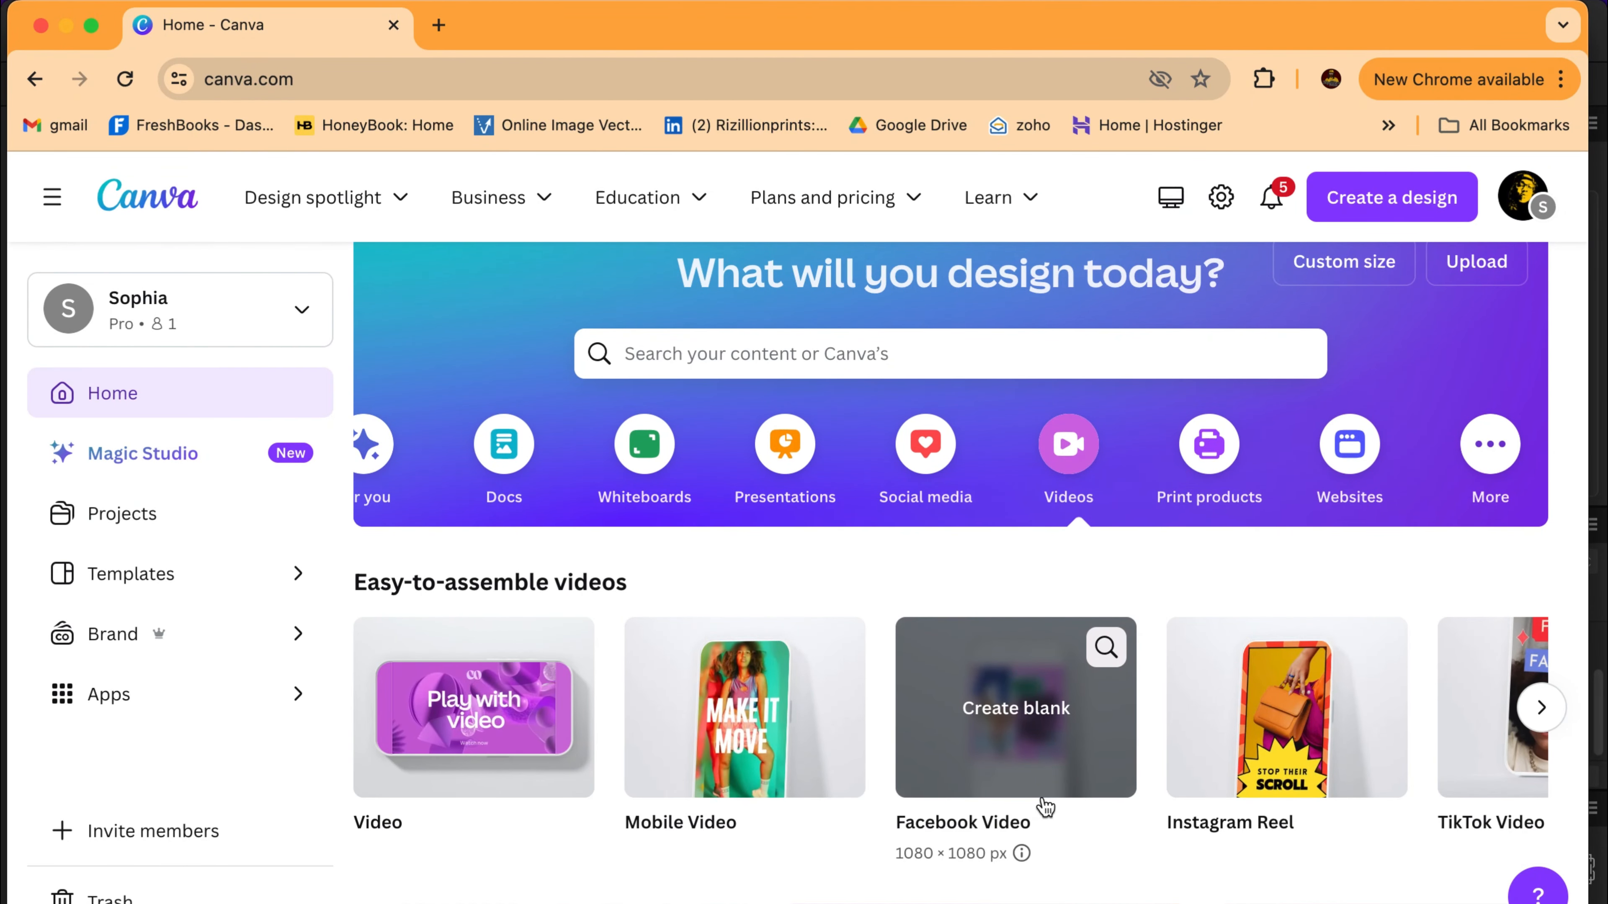
scroll(1045, 808, down, 3)
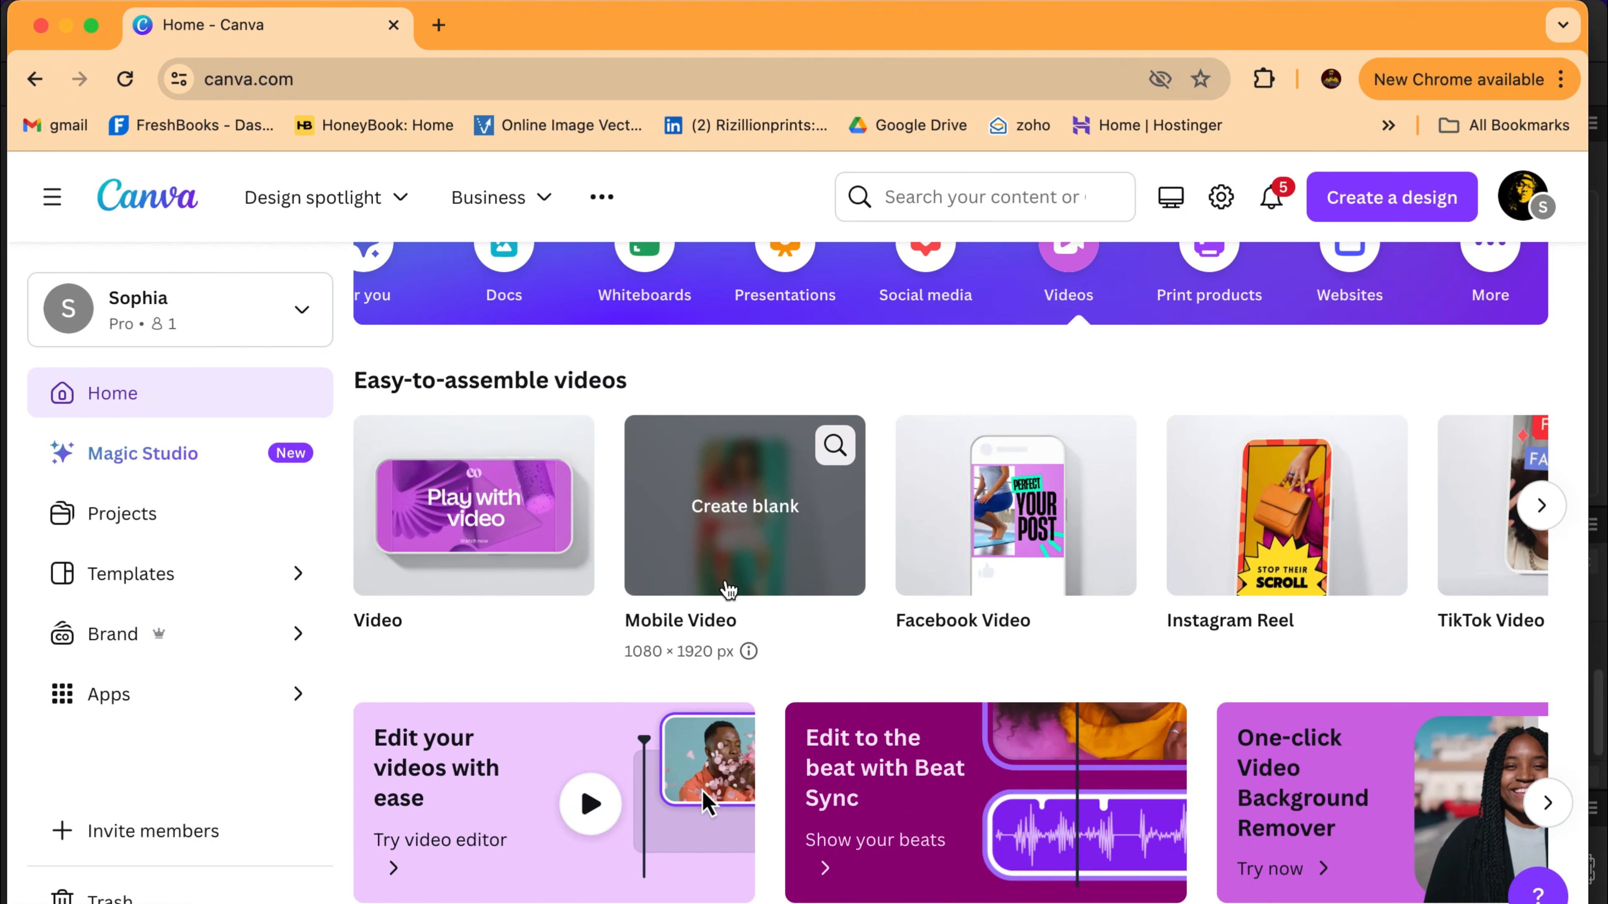
click(733, 497)
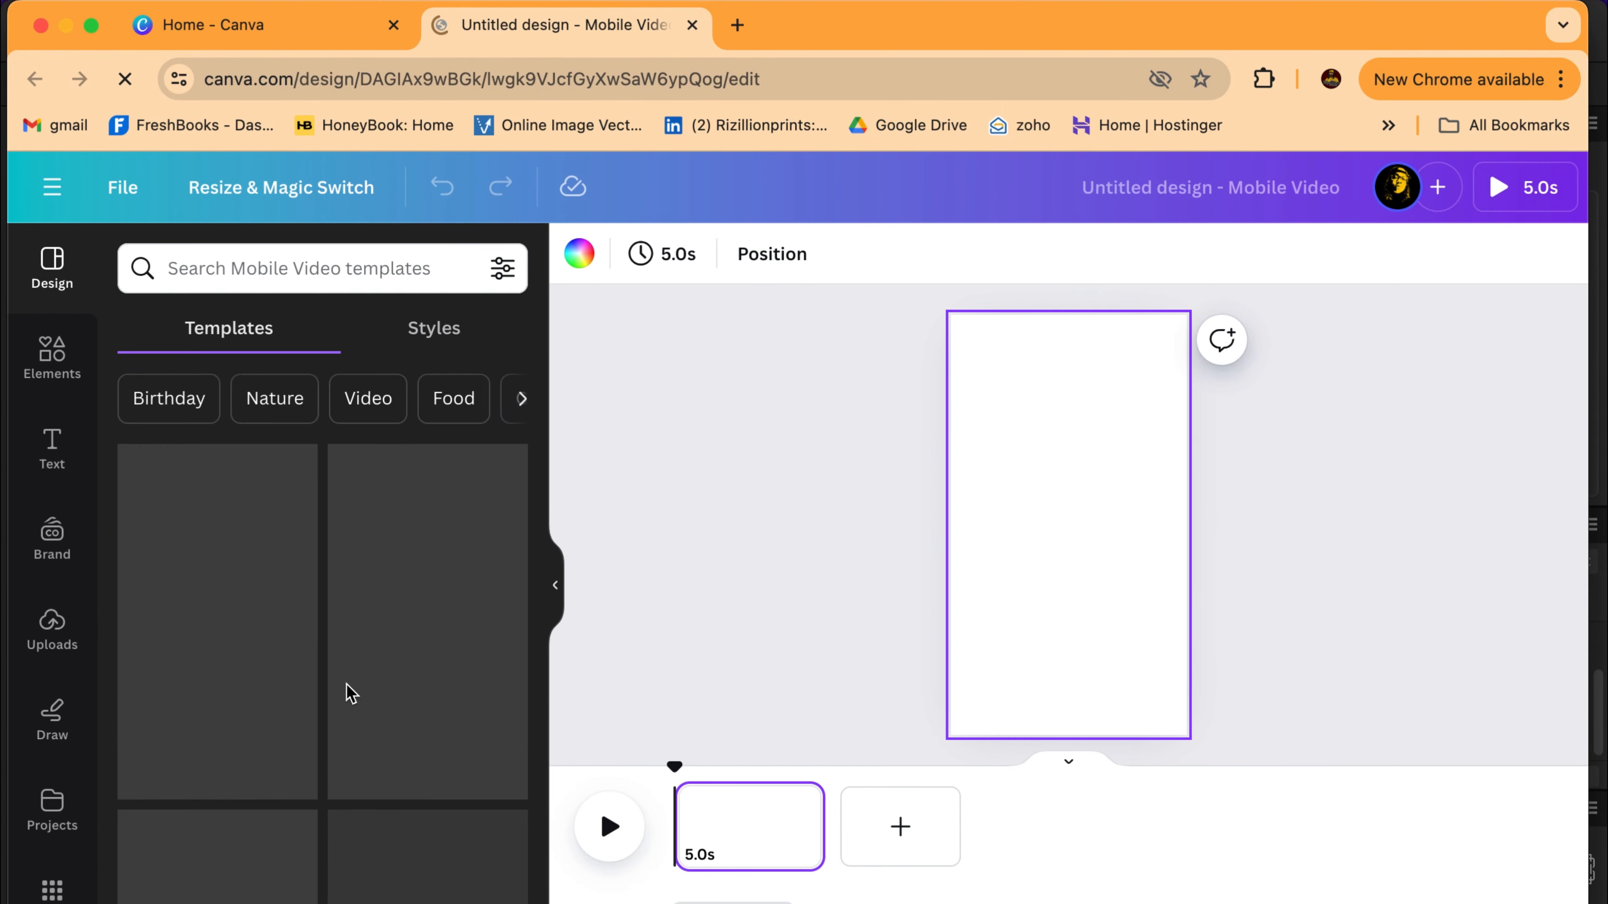
Step: Apply the first page of the black Interior Design Testimonials and Reviews Instagram Reel template to the design and preview its animation
scroll(348, 694, down, 2)
scroll(348, 693, down, 3)
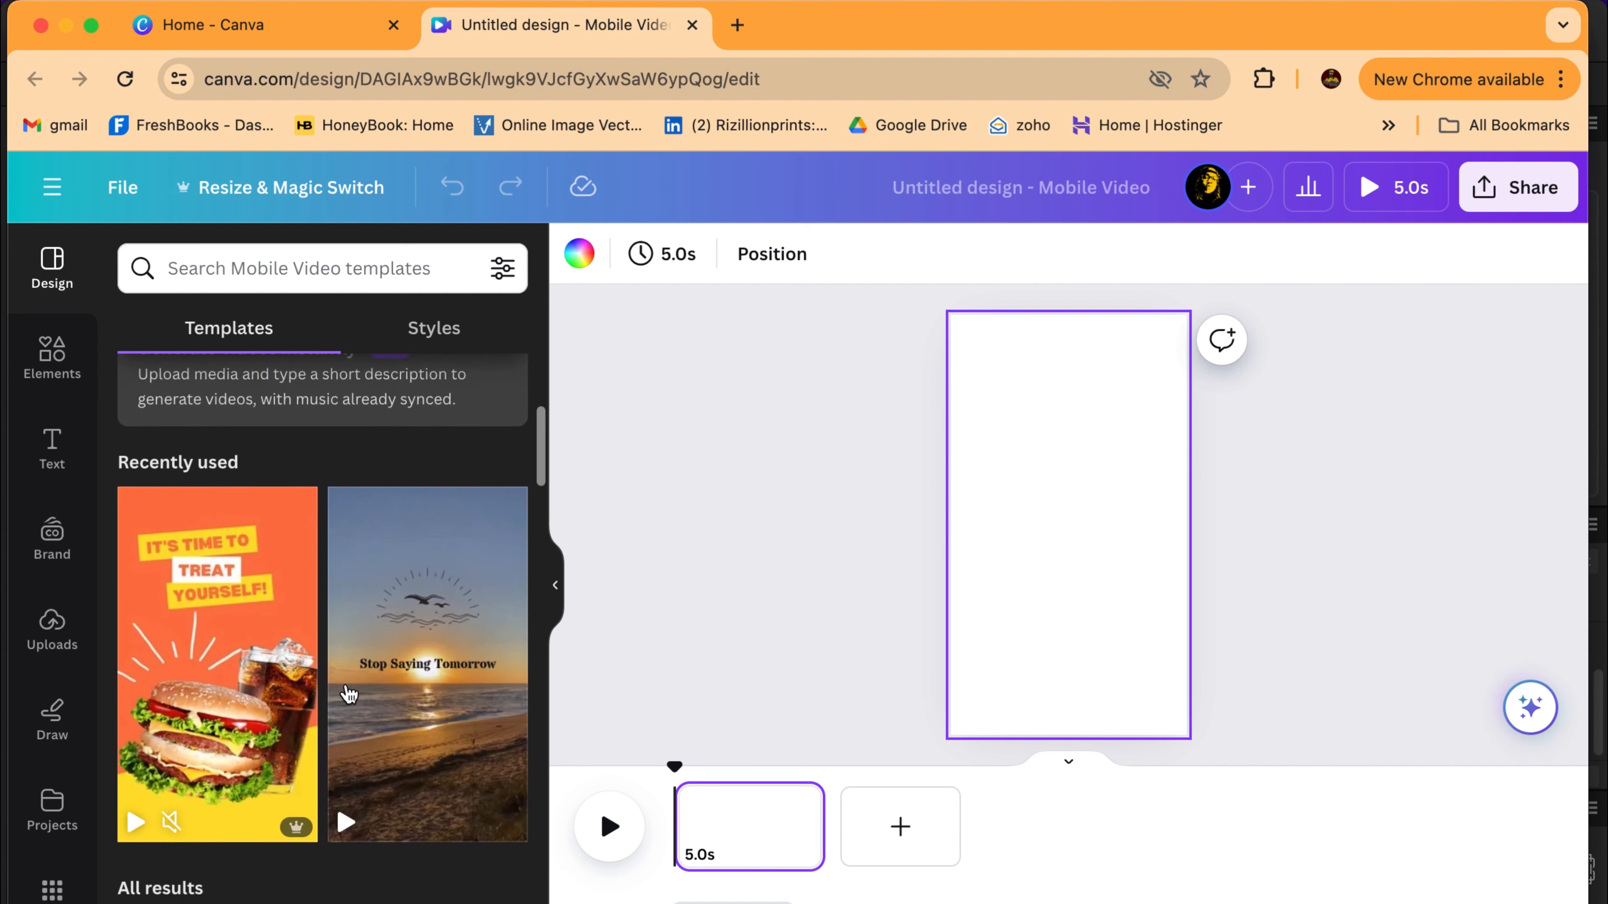
scroll(348, 694, down, 5)
scroll(348, 694, down, 6)
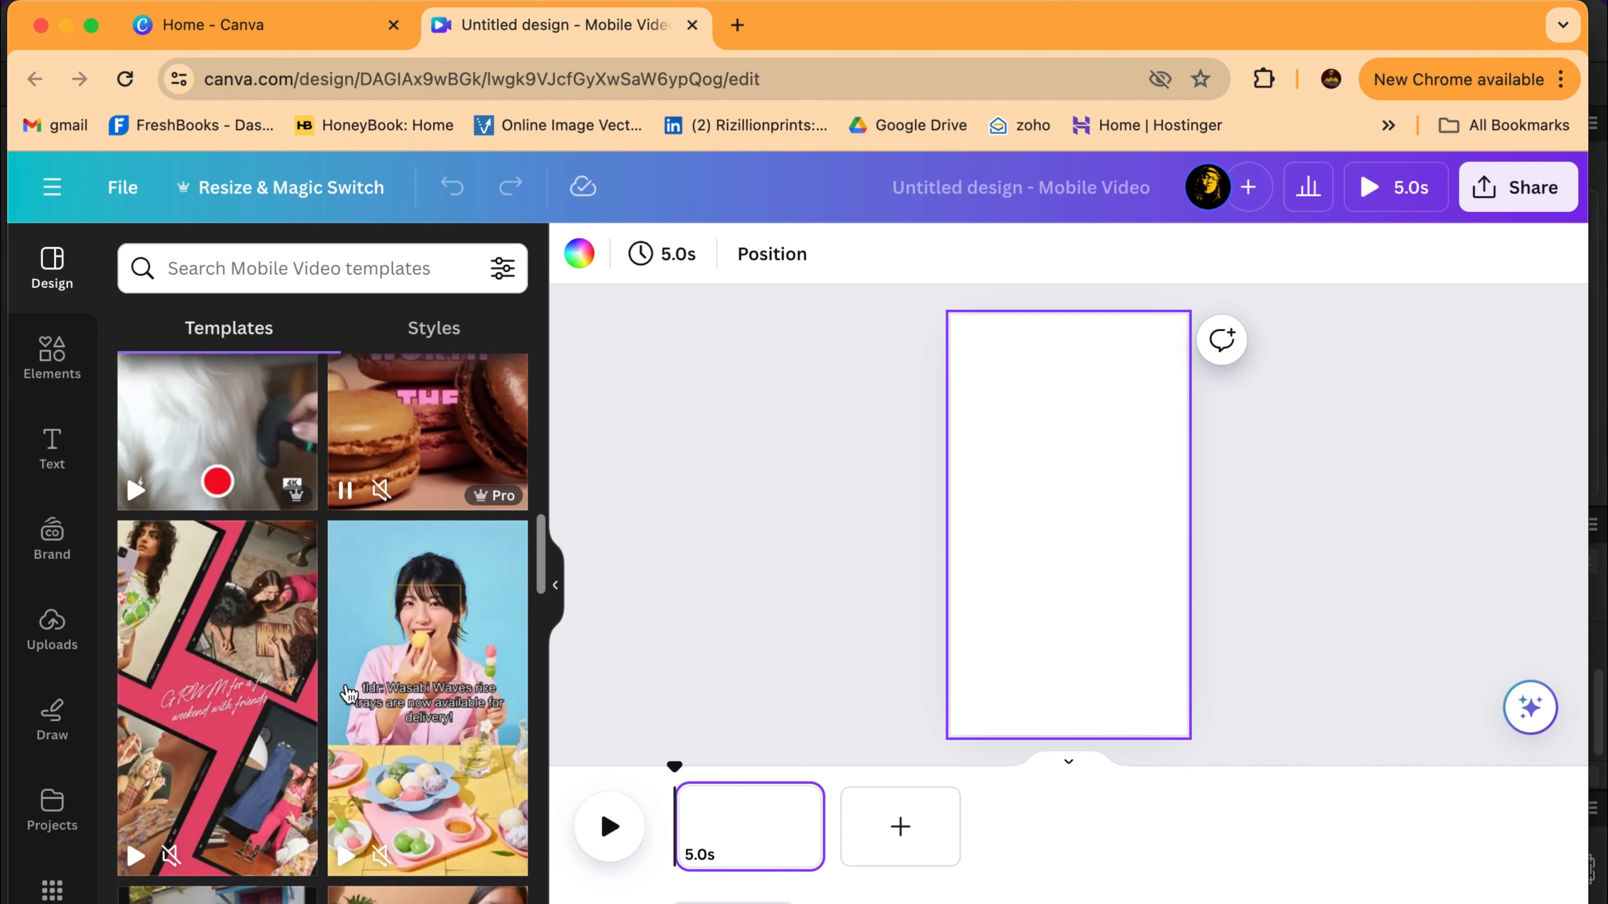
scroll(348, 694, down, 10)
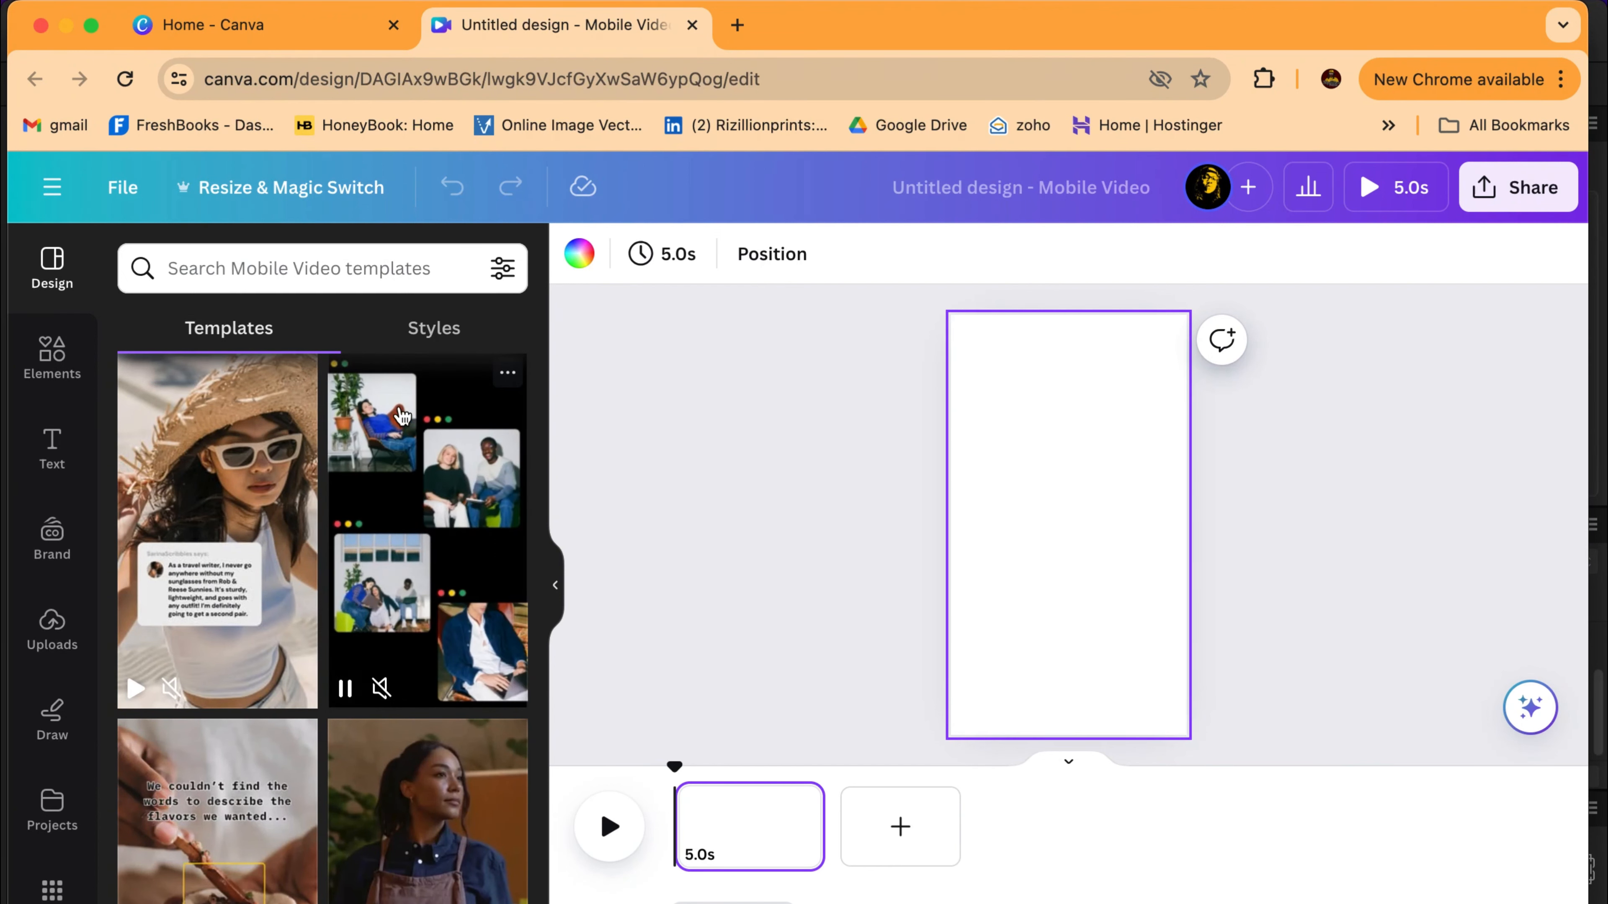
click(417, 474)
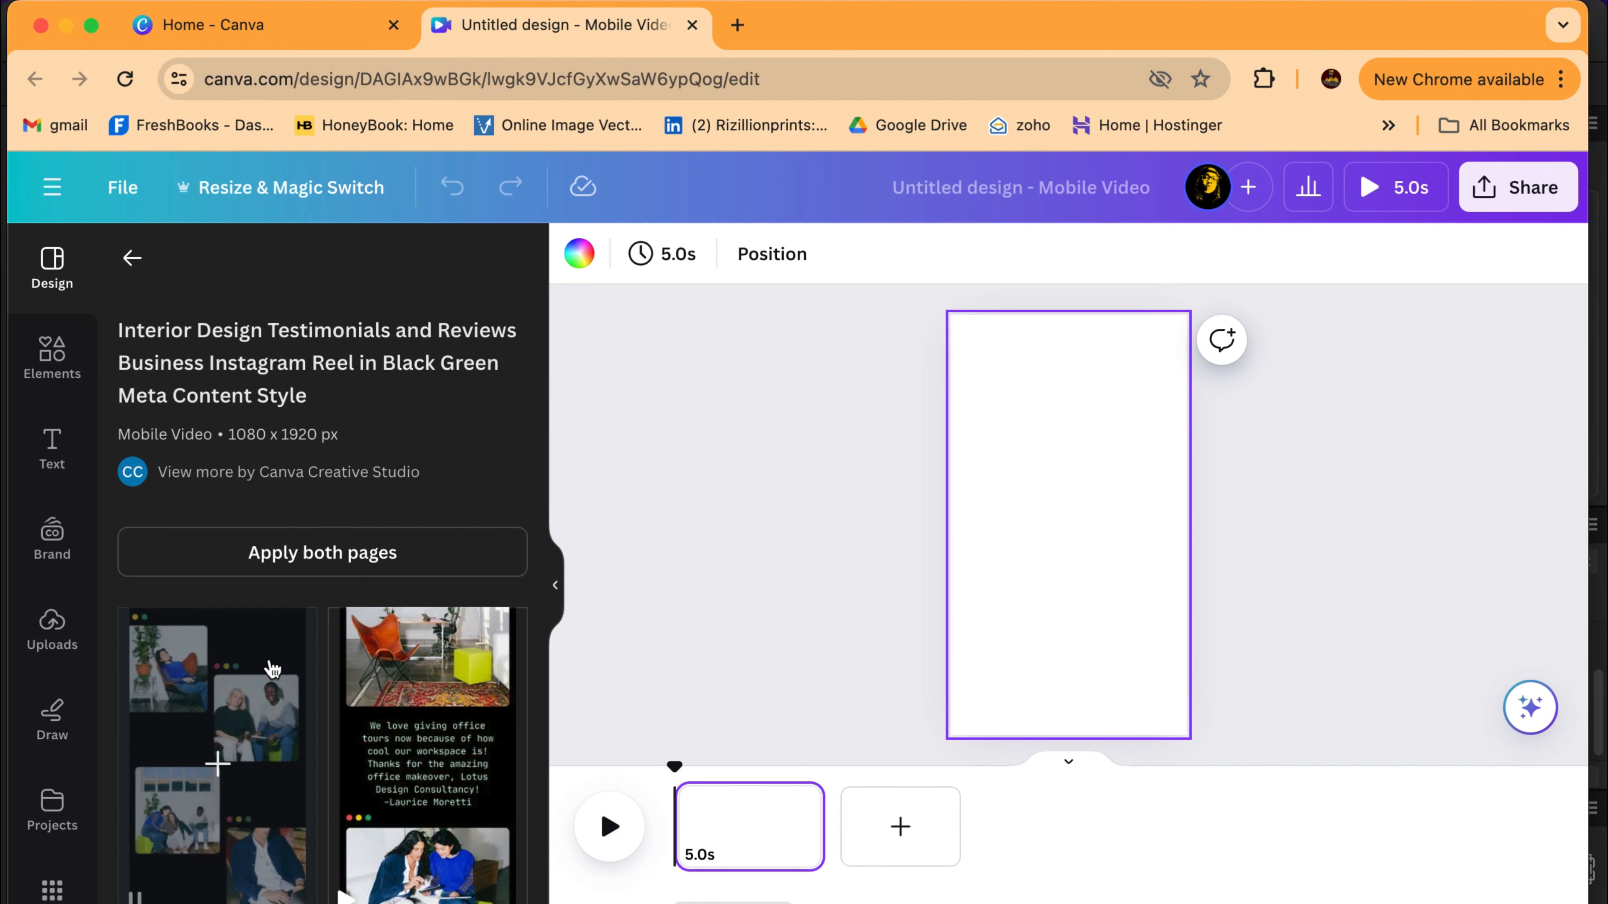
click(272, 669)
click(1087, 614)
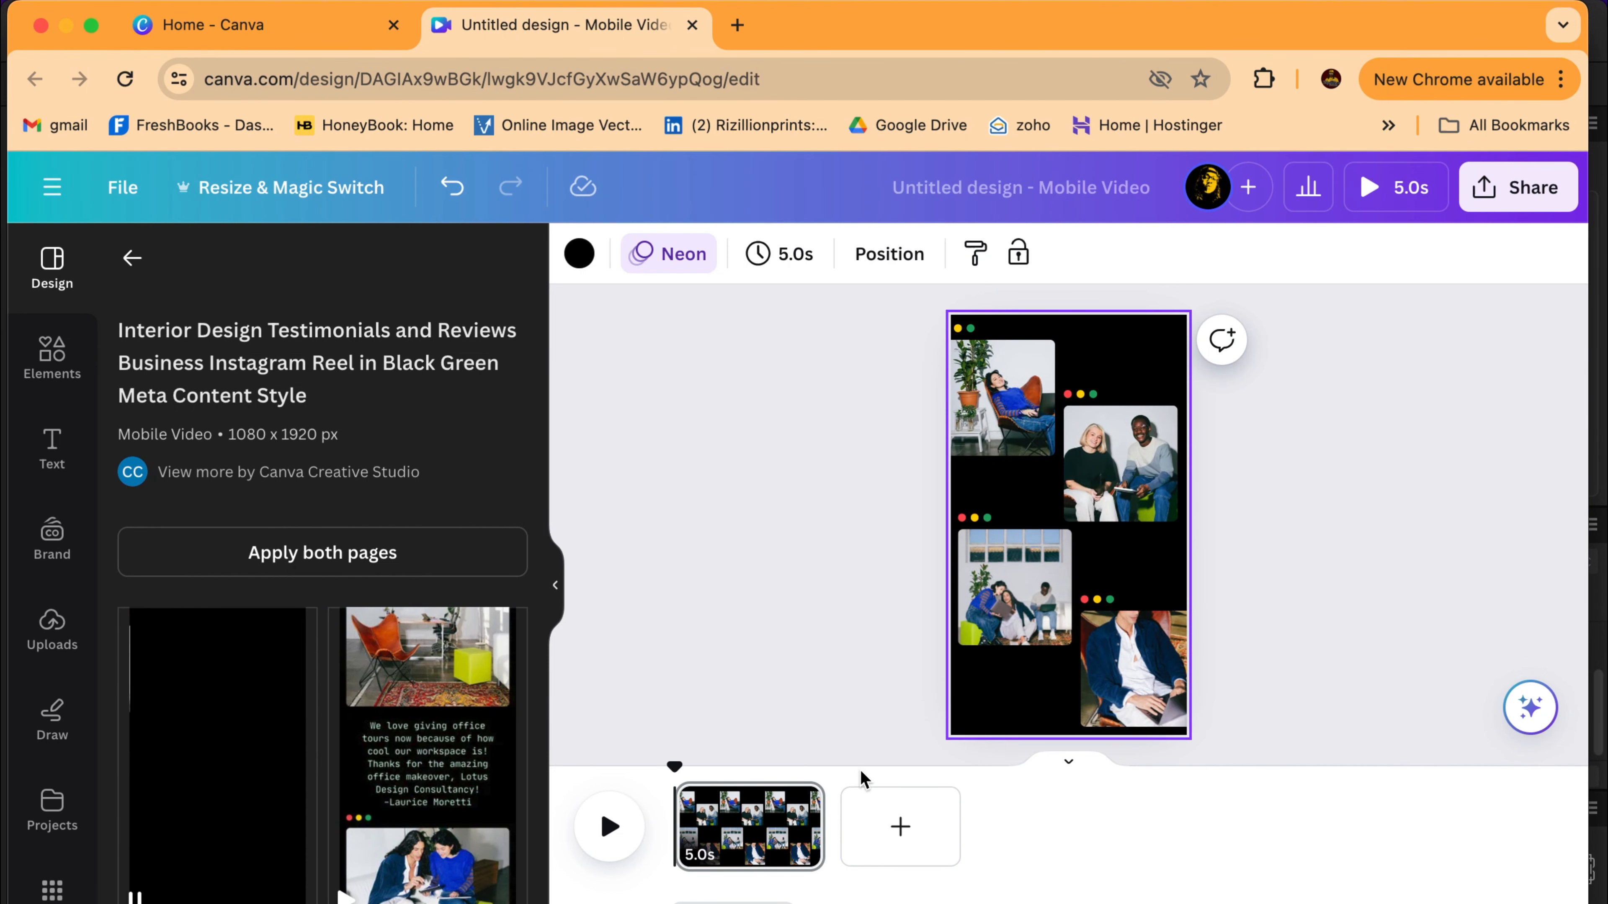
click(609, 826)
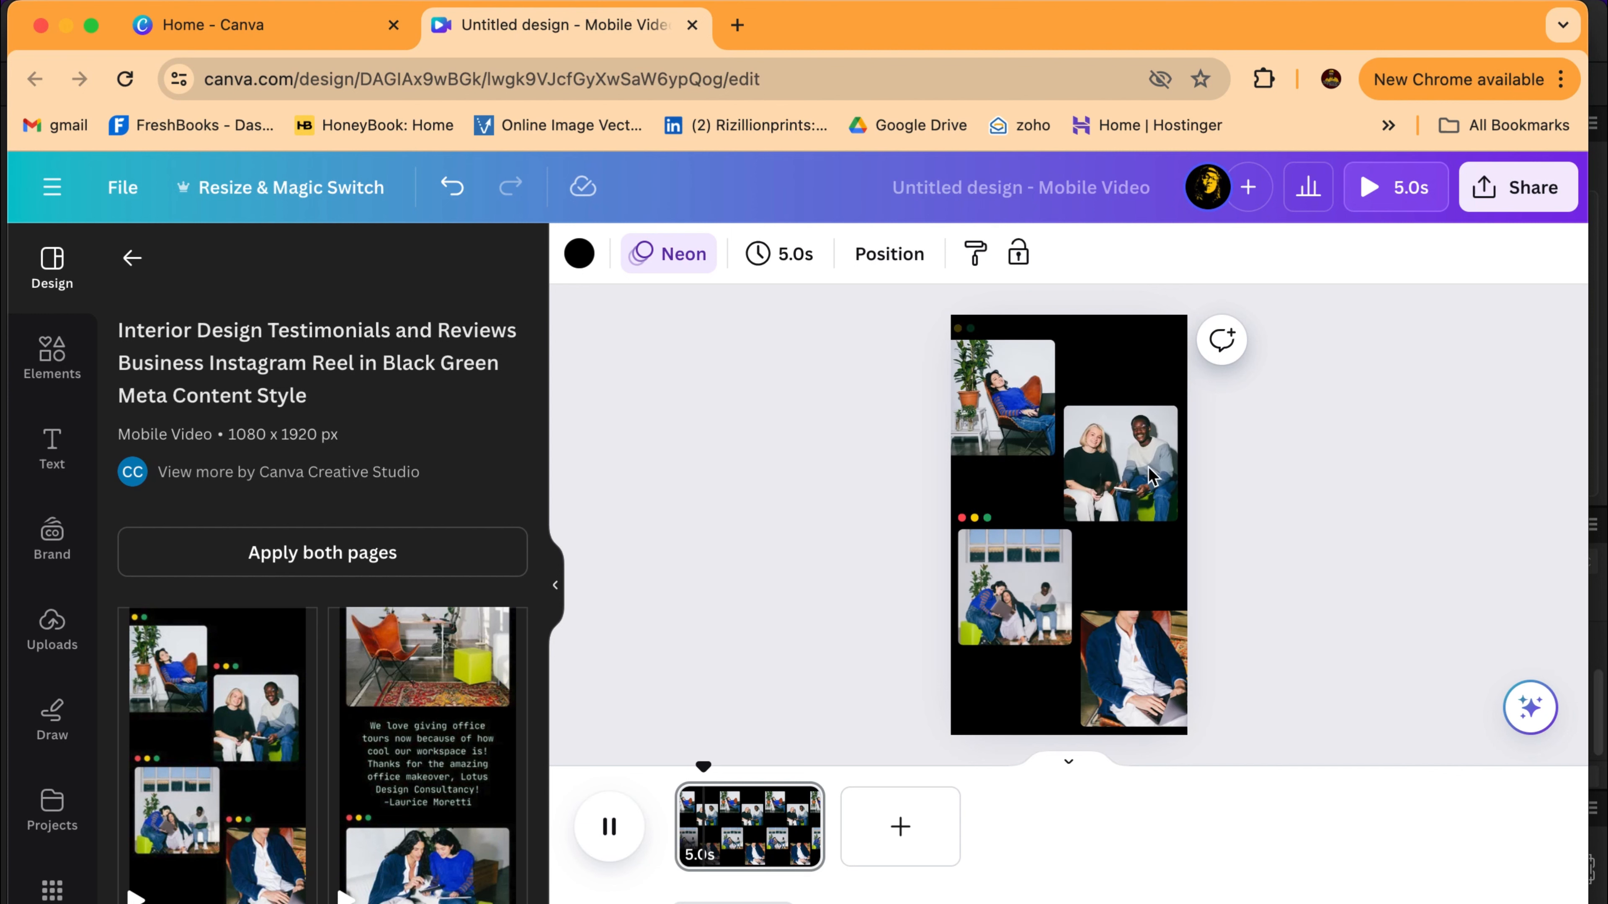
click(600, 809)
Step: Upload slice1.png through slice4.png from the "example slices" folder in Downloads, leaving out background.png
click(48, 621)
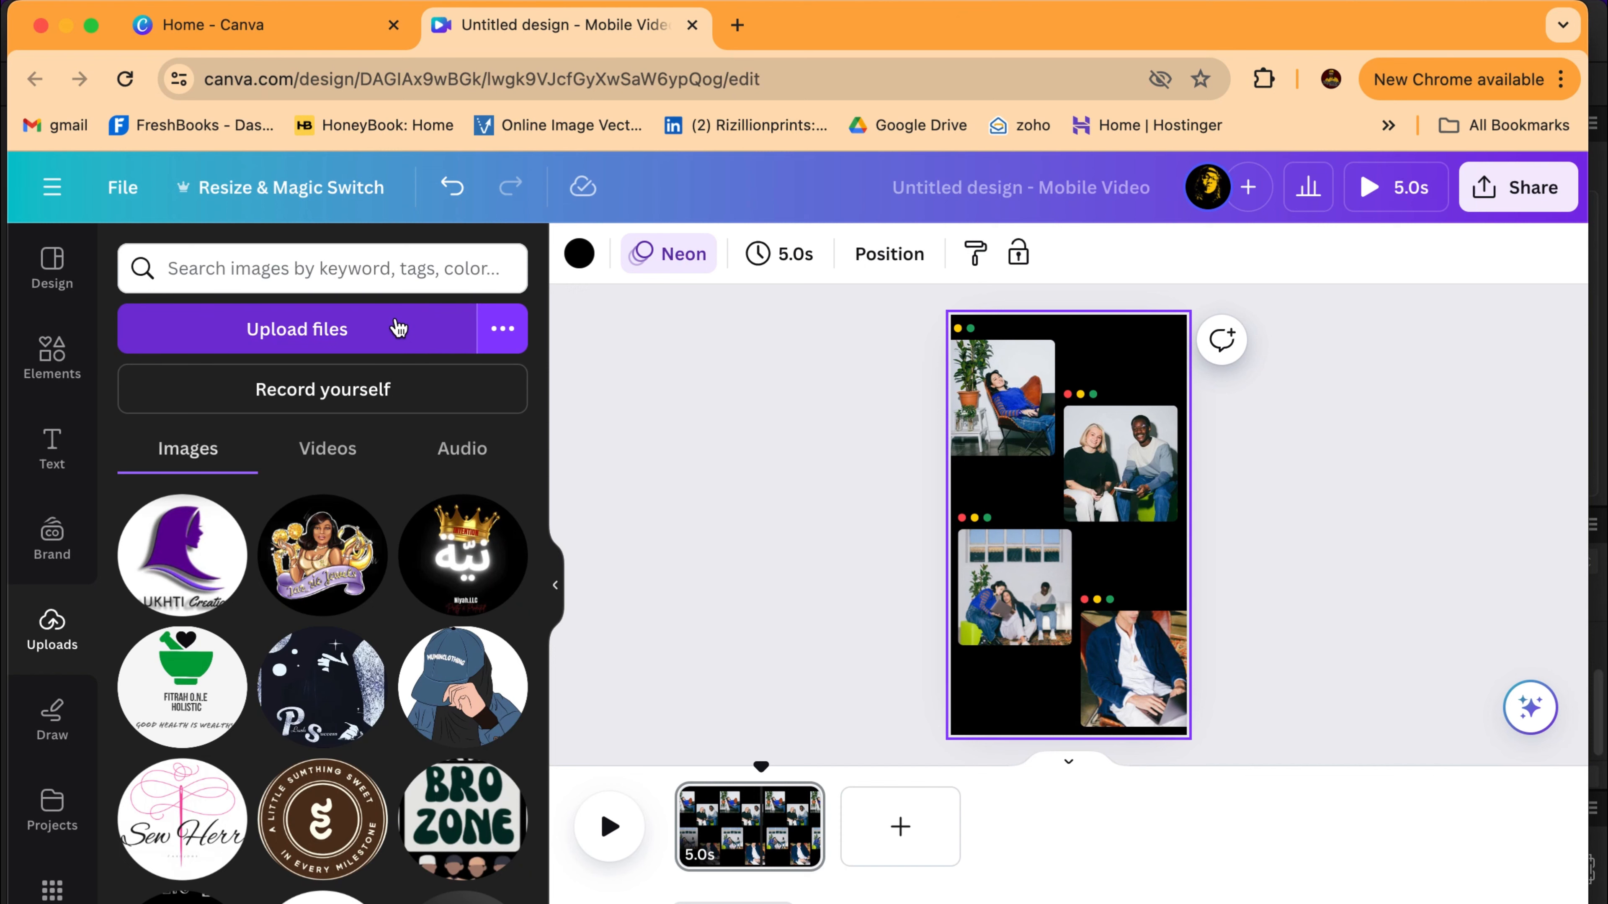
click(398, 327)
click(448, 238)
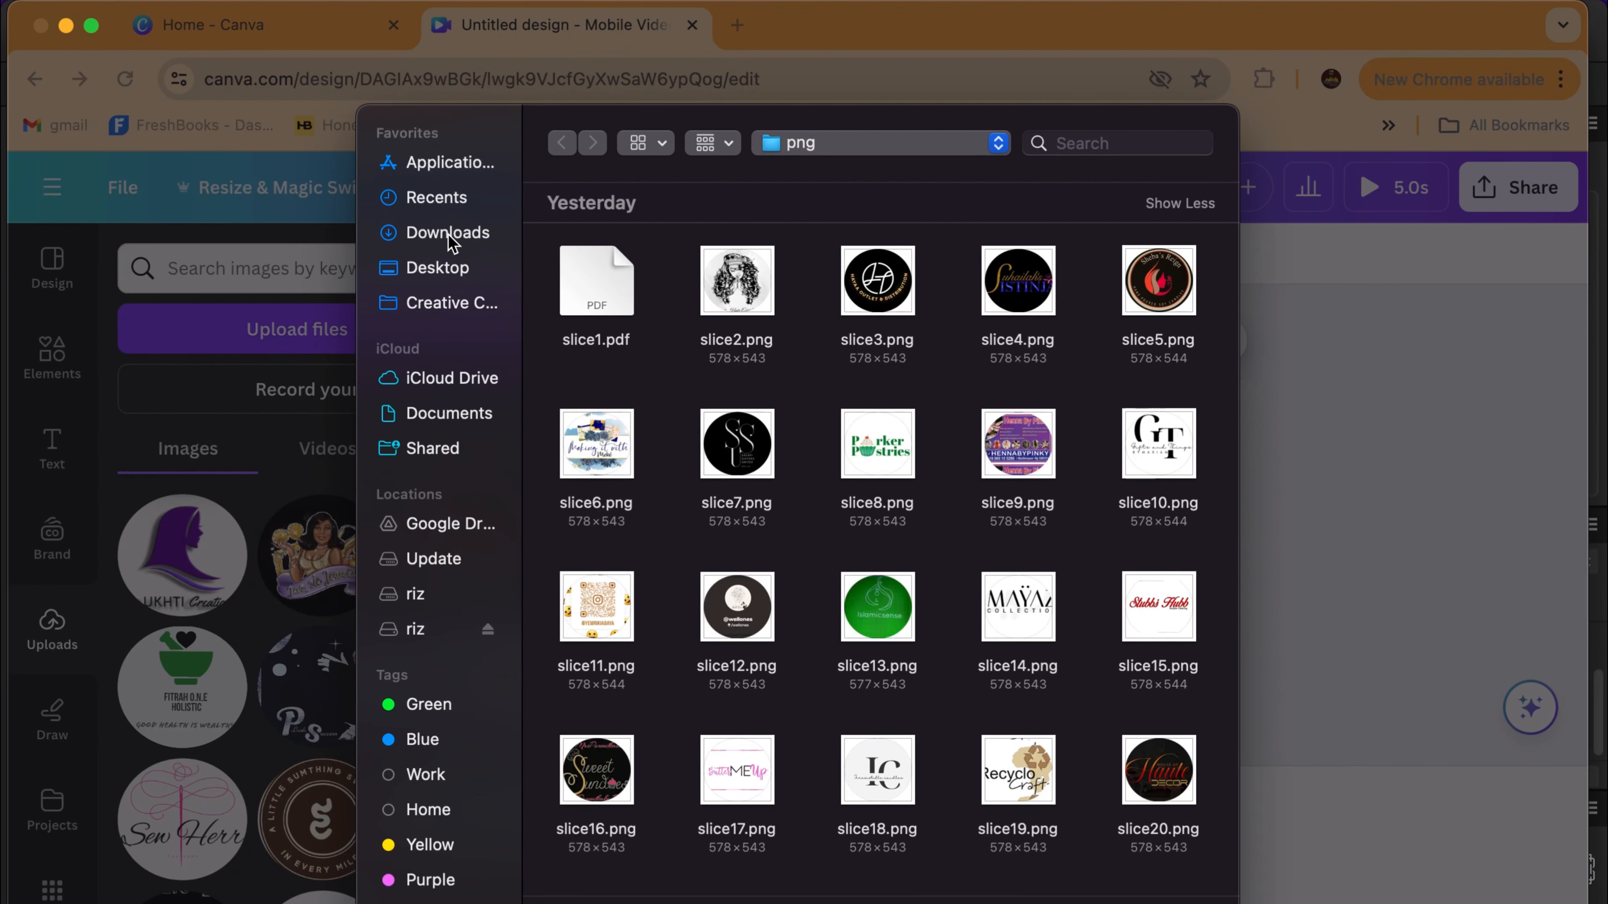
double_click(574, 269)
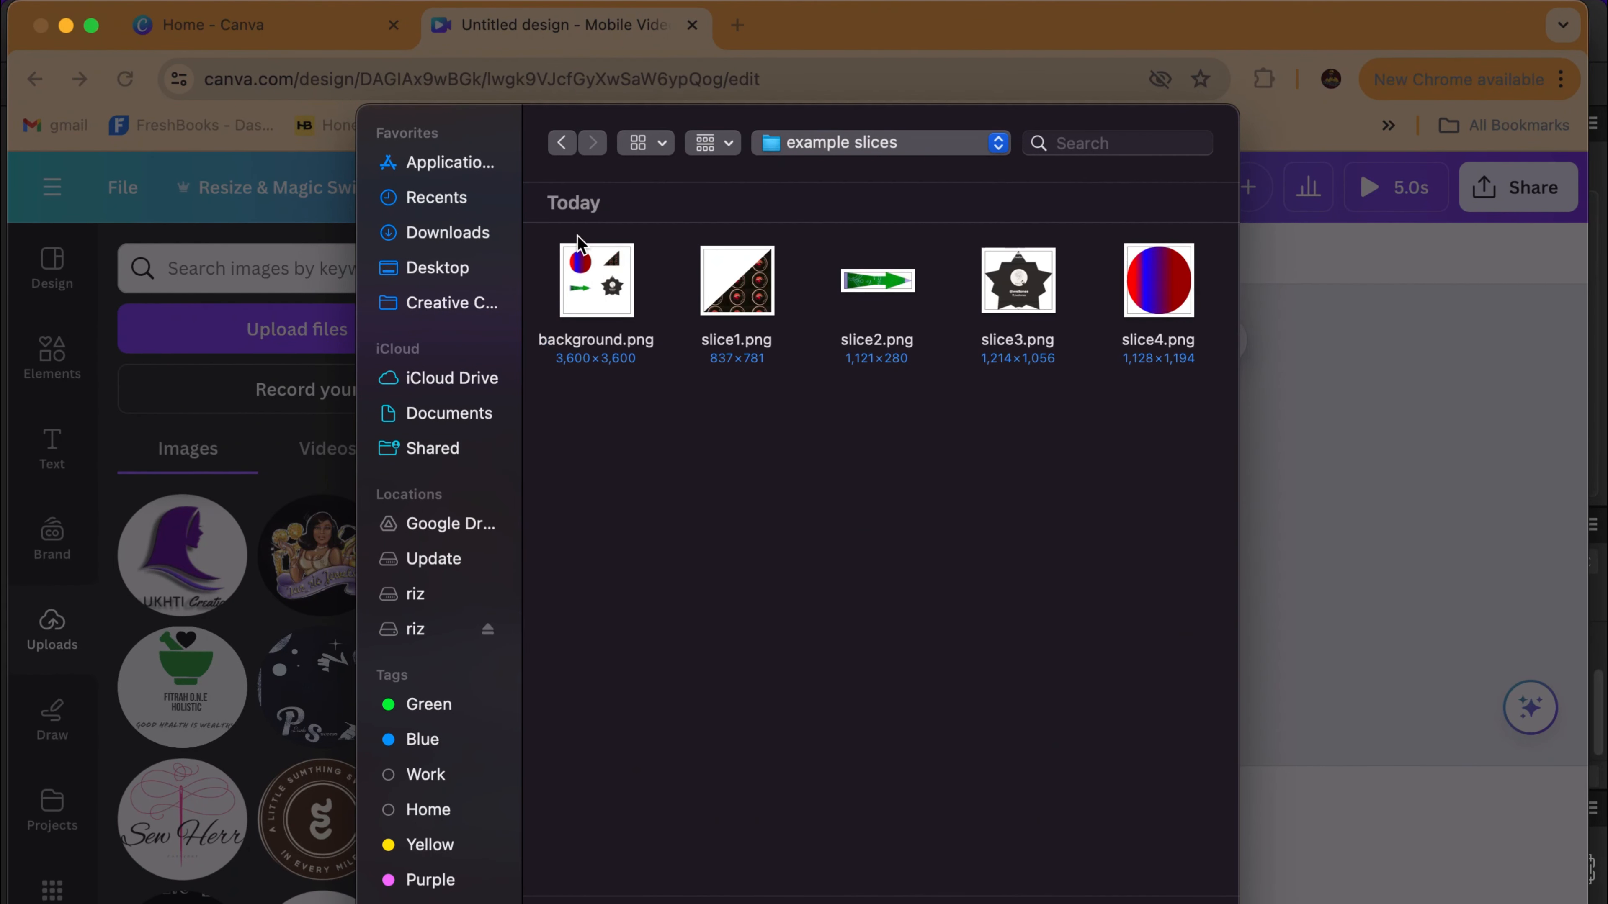
drag(652, 218, 1151, 378)
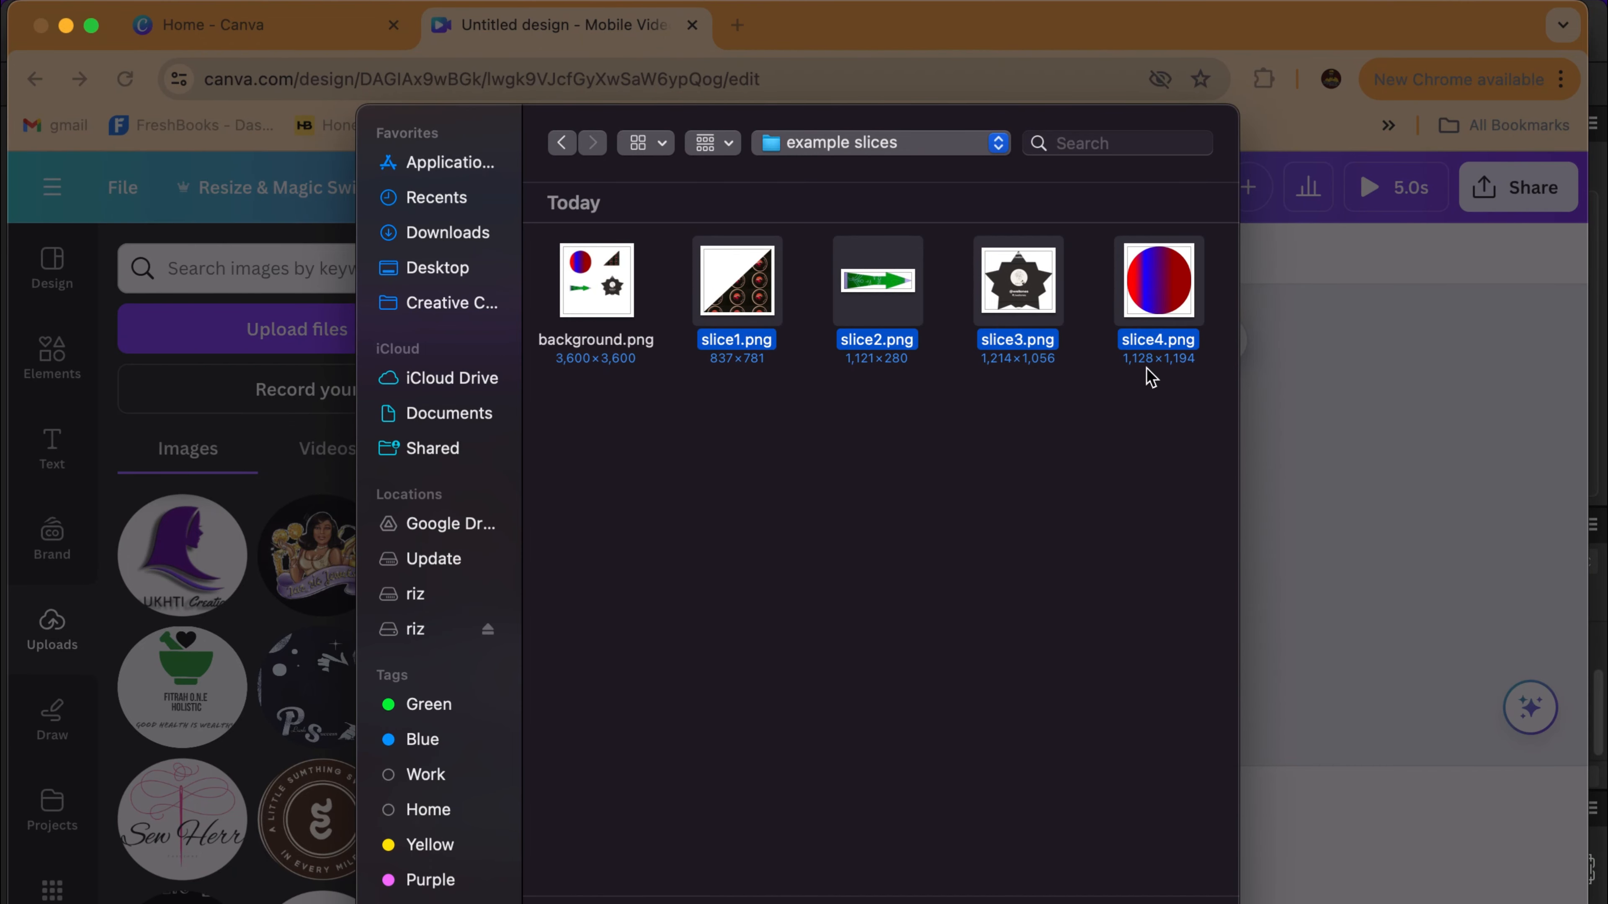
key(Return)
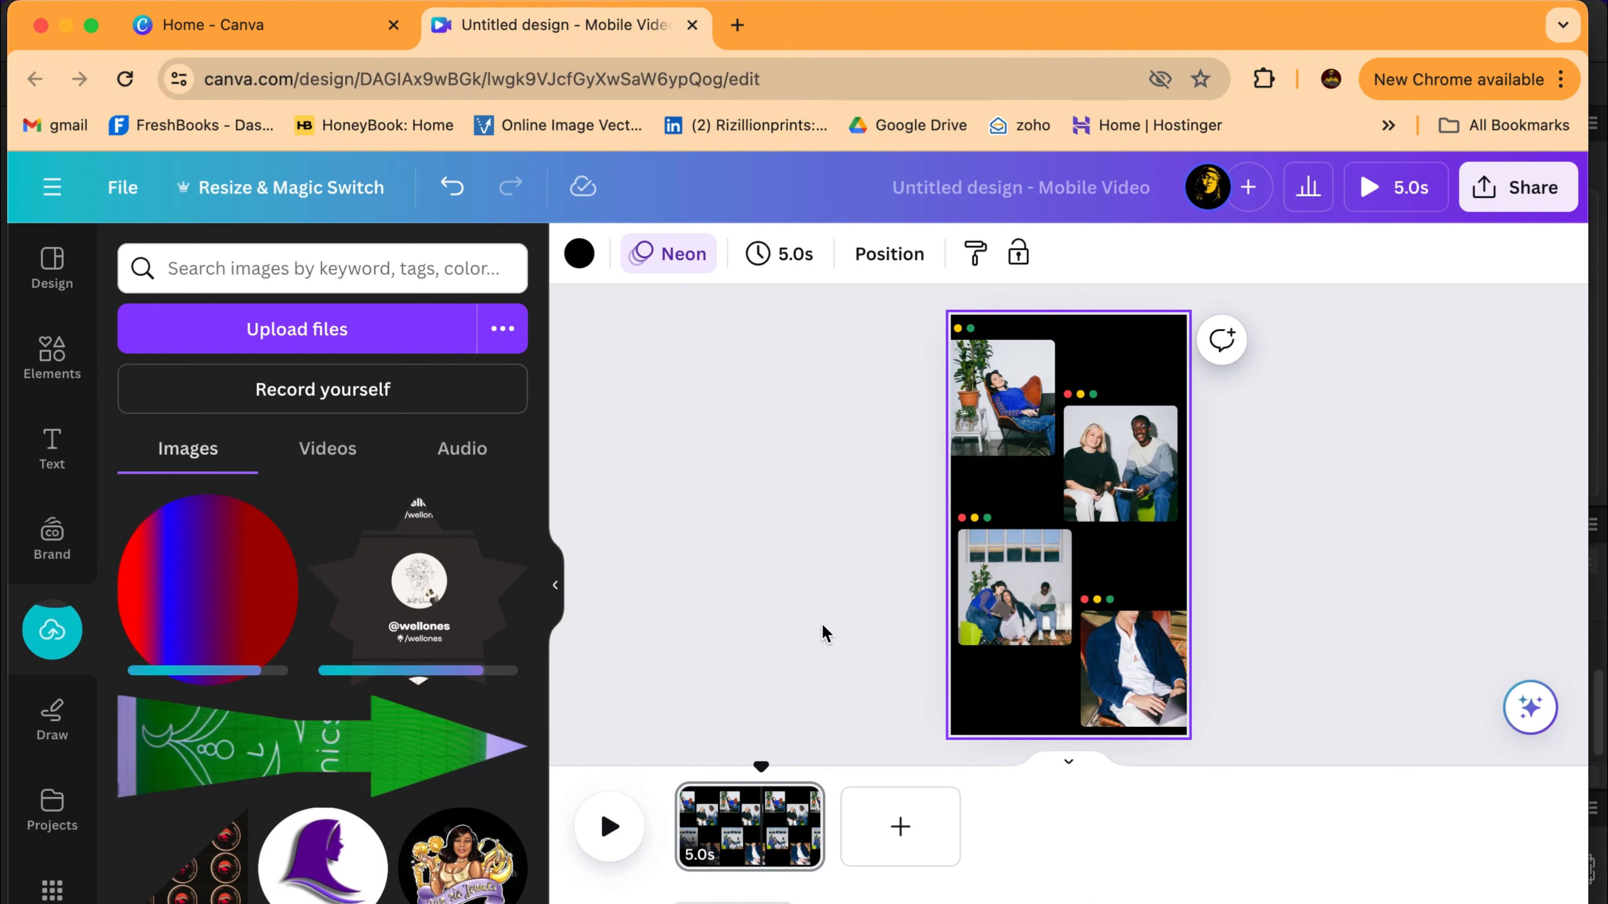
Step: Delete the photo from the page's upper-left frame and fill that frame with the uploaded red and blue gradient circle
click(1015, 385)
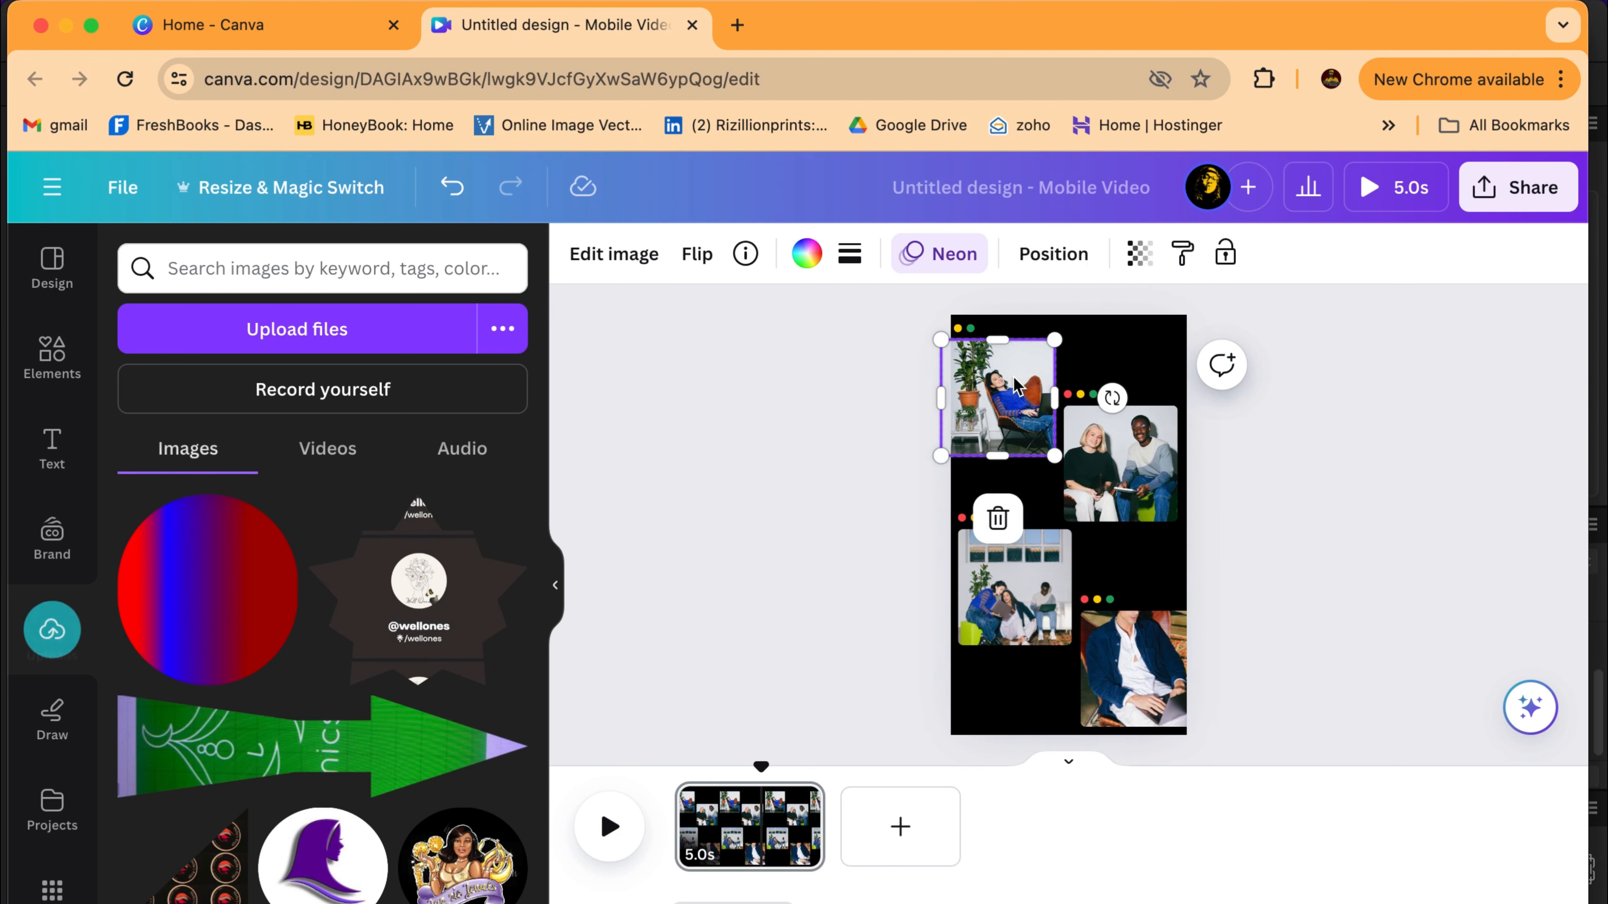
right_click(1008, 416)
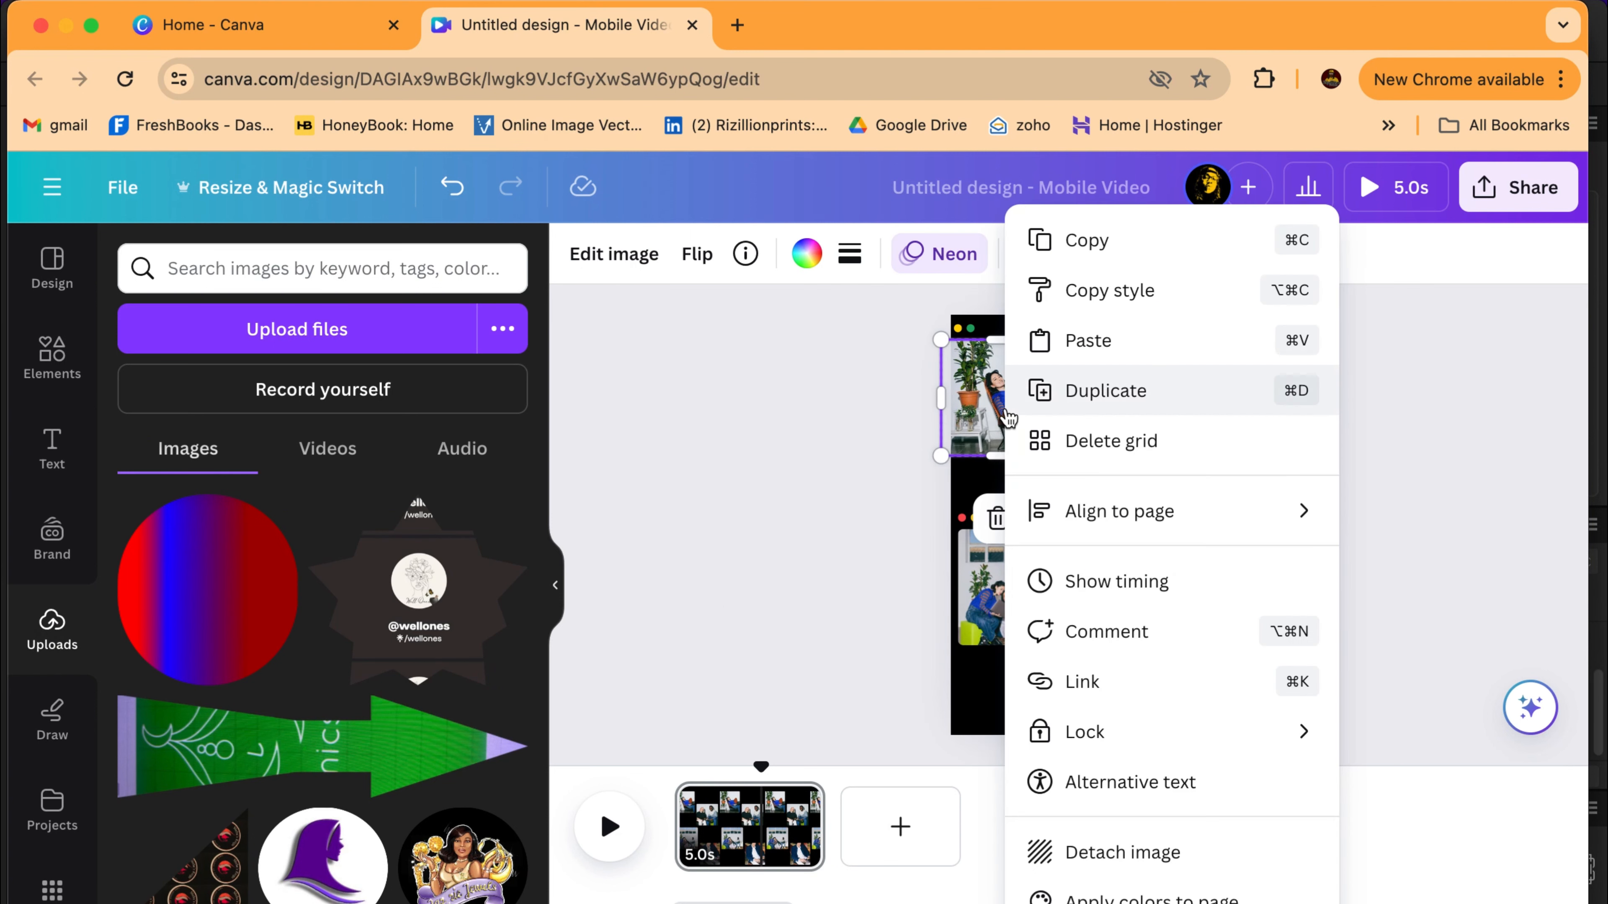
click(975, 405)
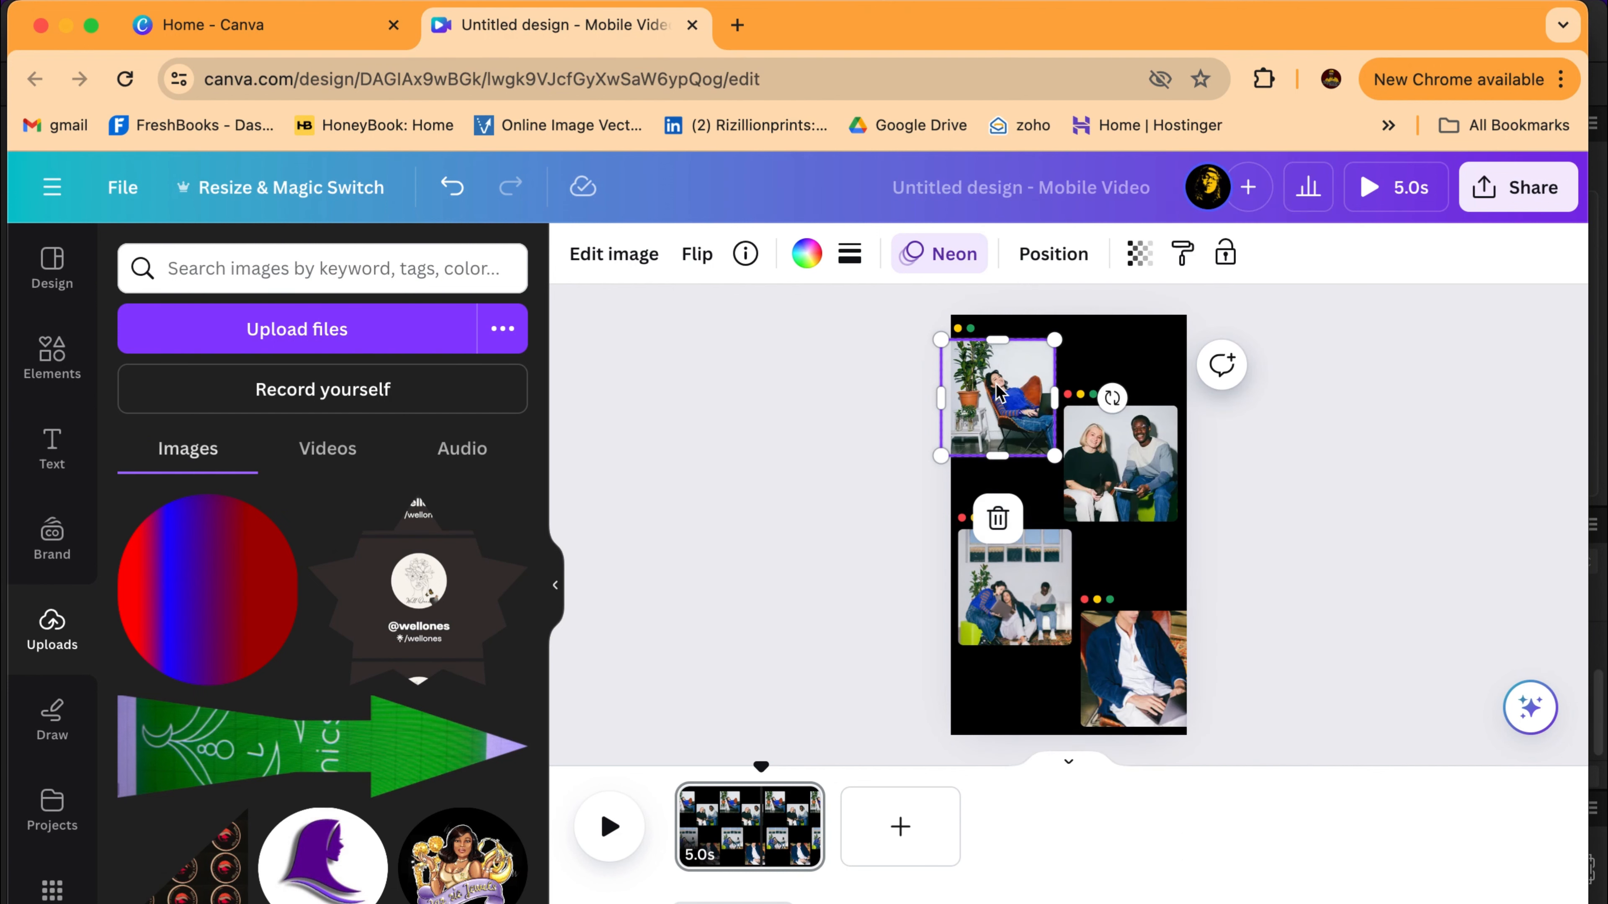
key(Delete)
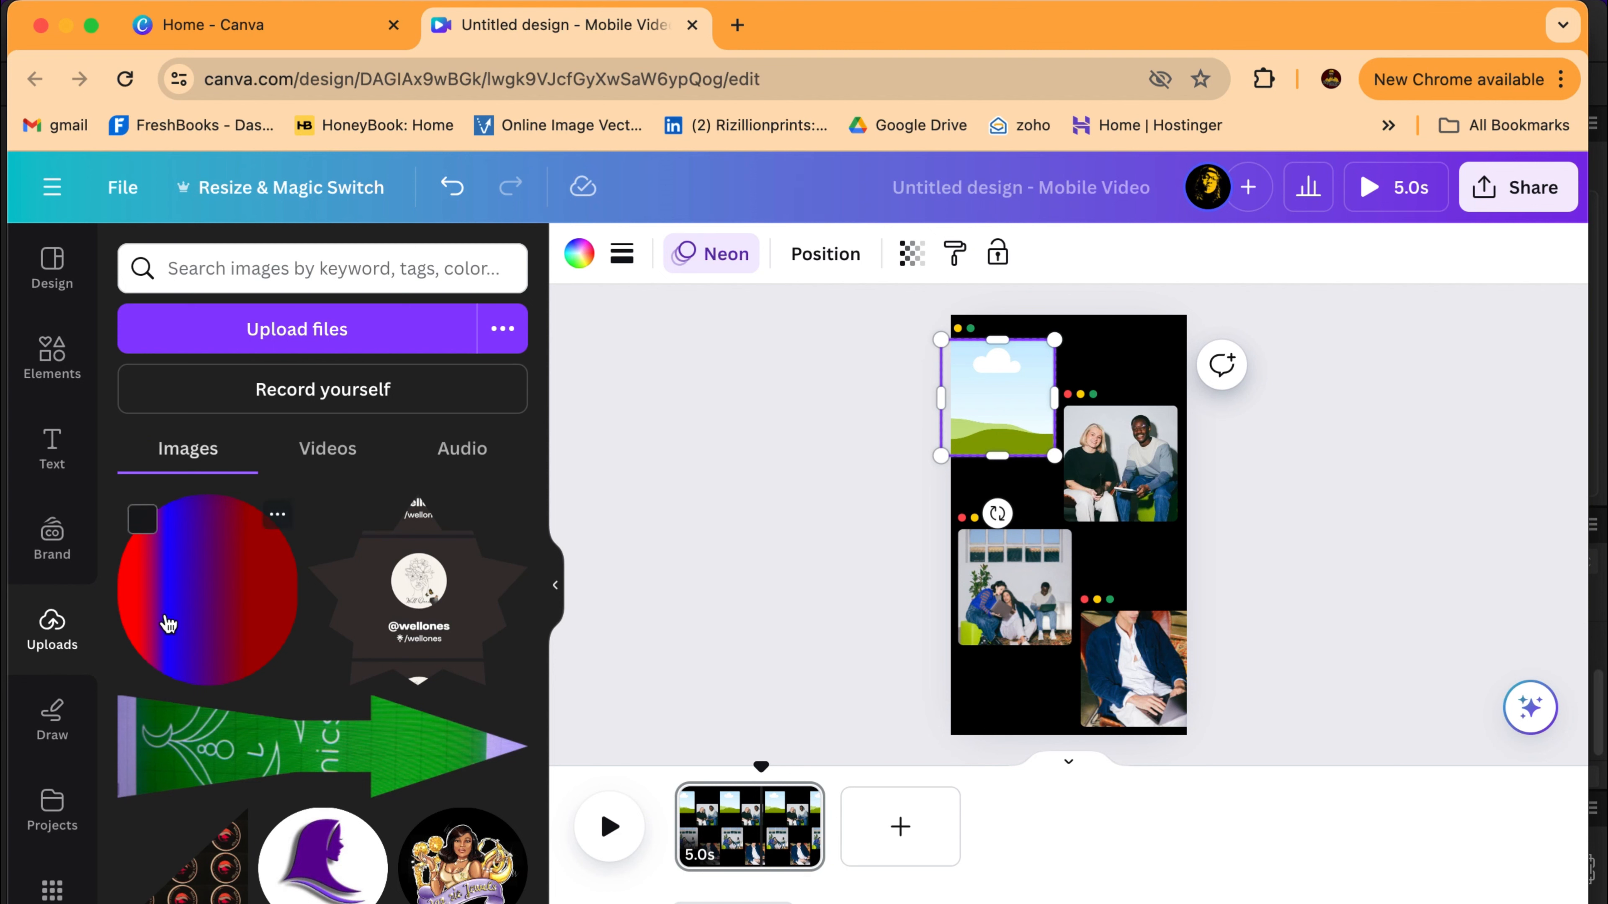
drag(179, 616, 1021, 381)
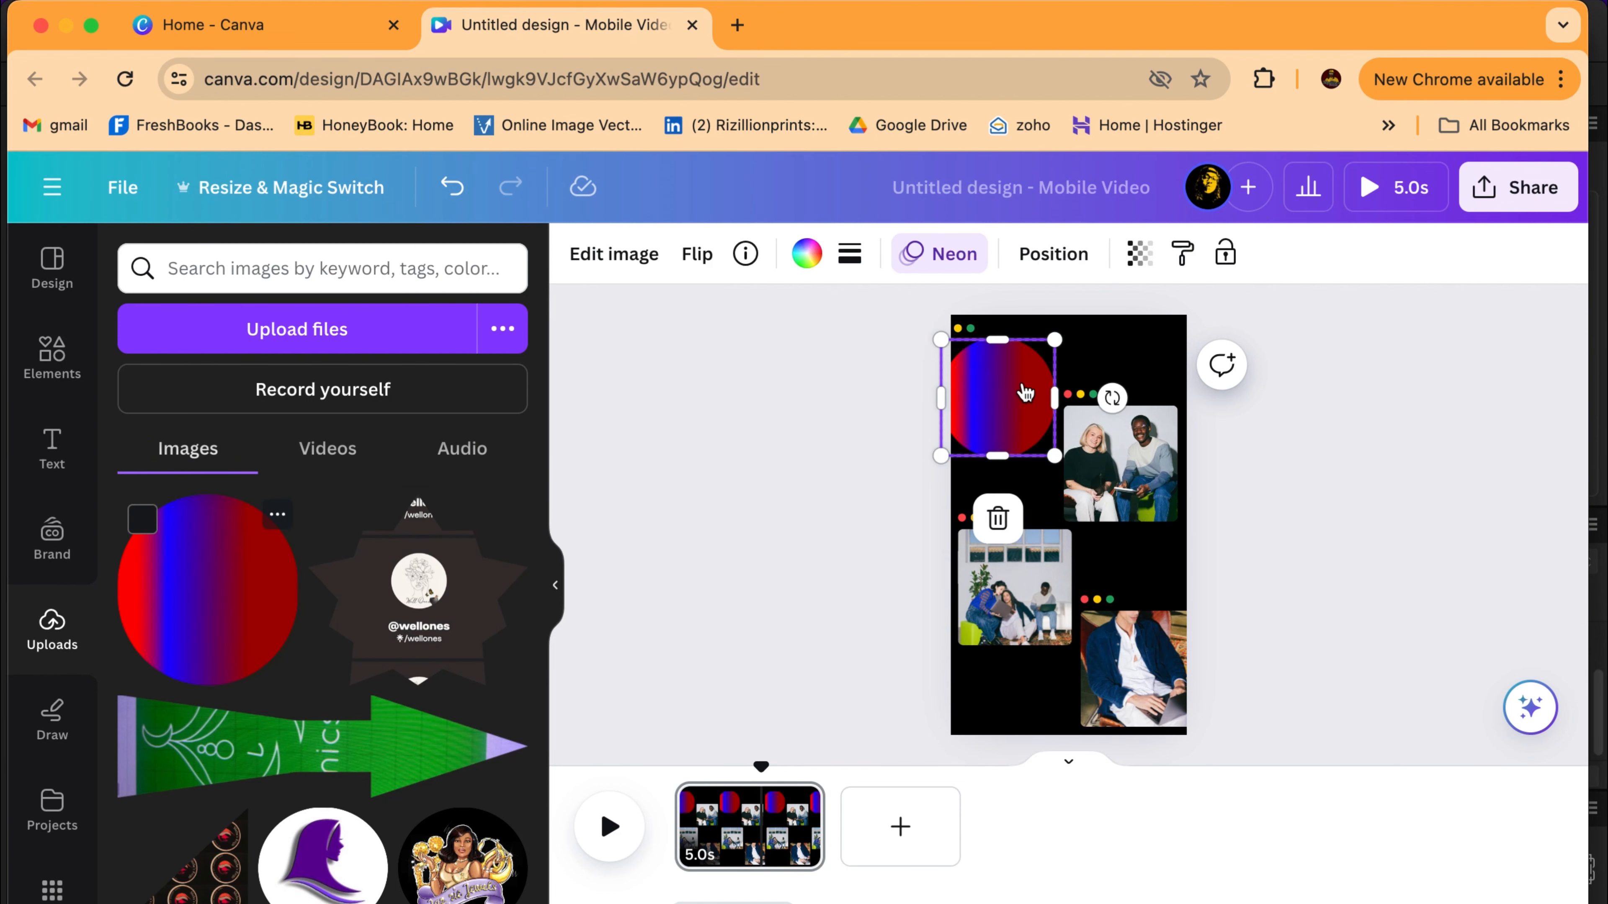
Step: Replace the photo of the seated pair with the uploaded star image, and place the green arrow in the group photo's frame below
click(1146, 488)
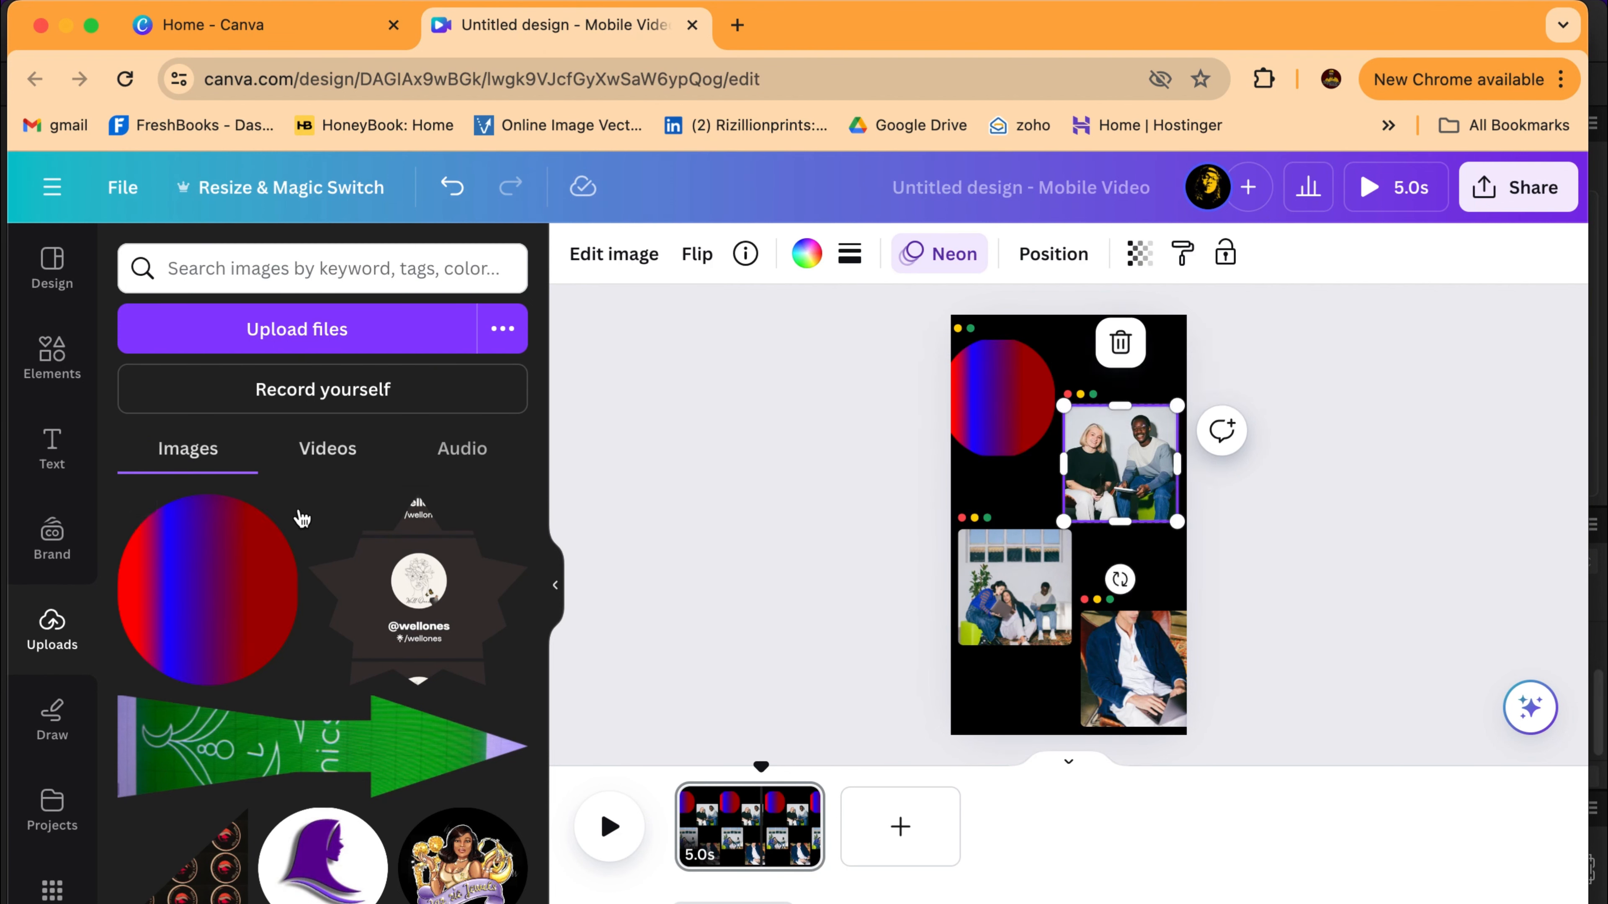
drag(383, 646, 1121, 462)
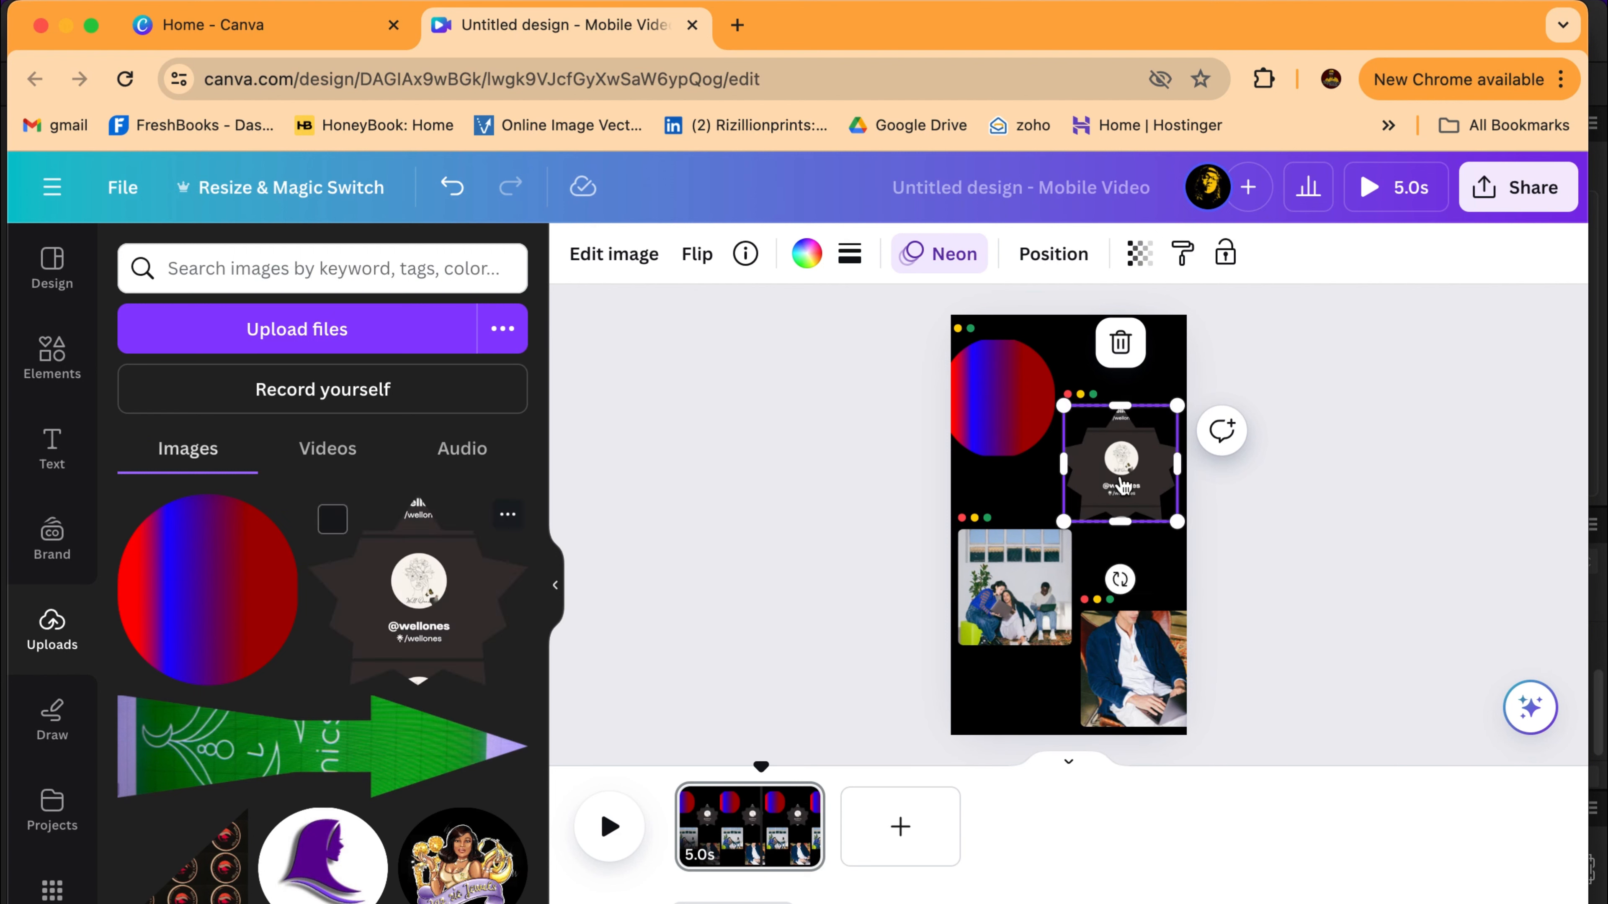
drag(238, 755, 907, 573)
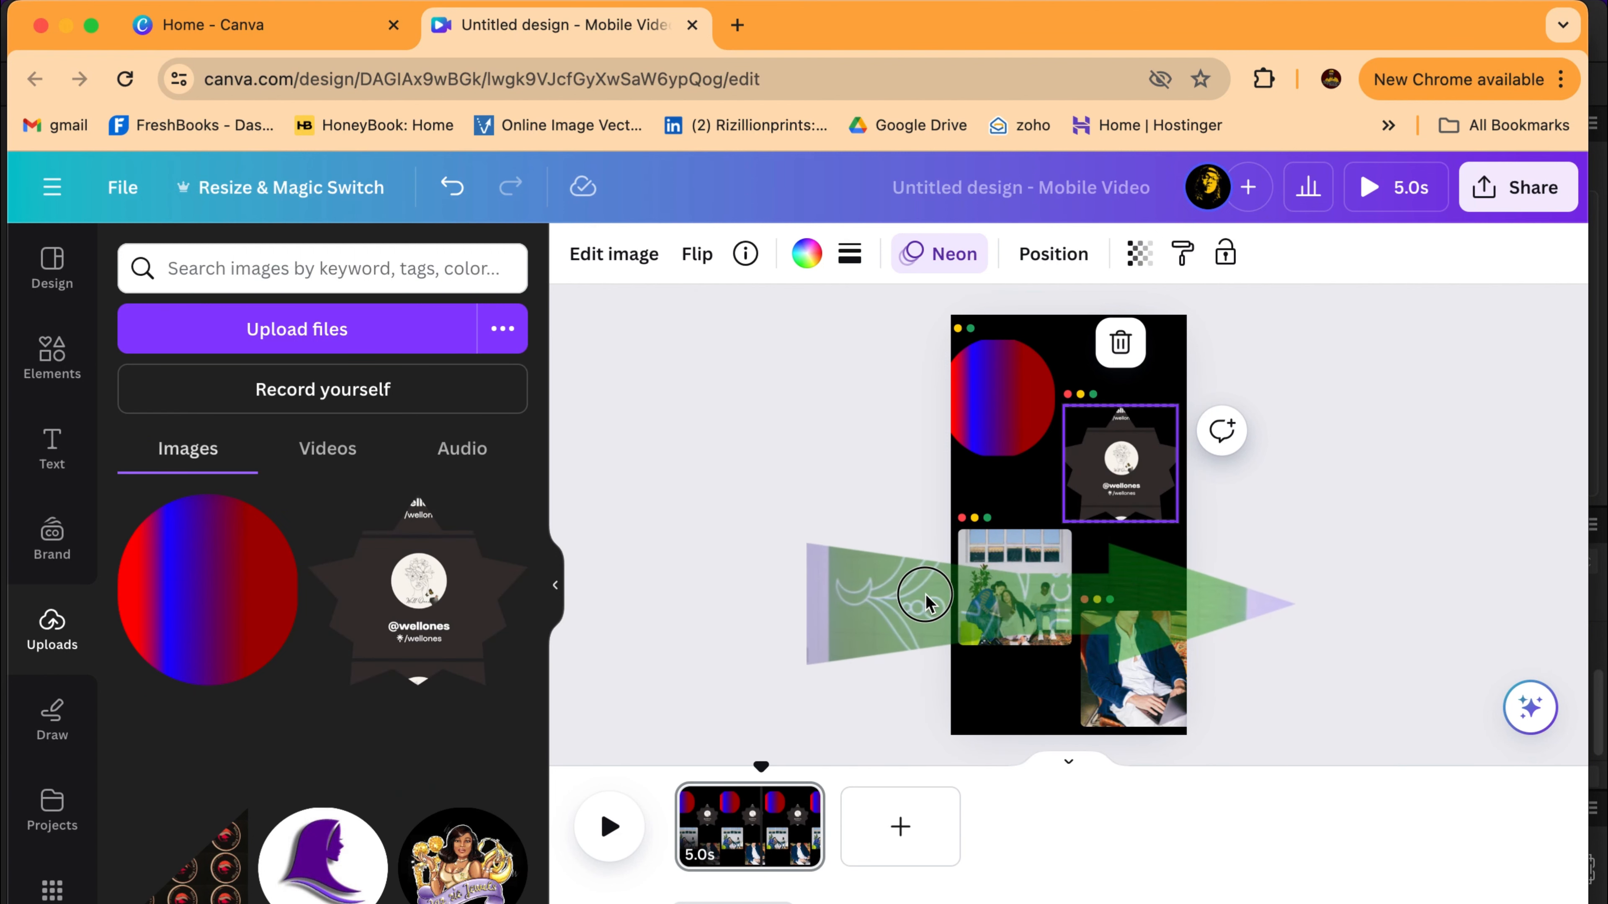